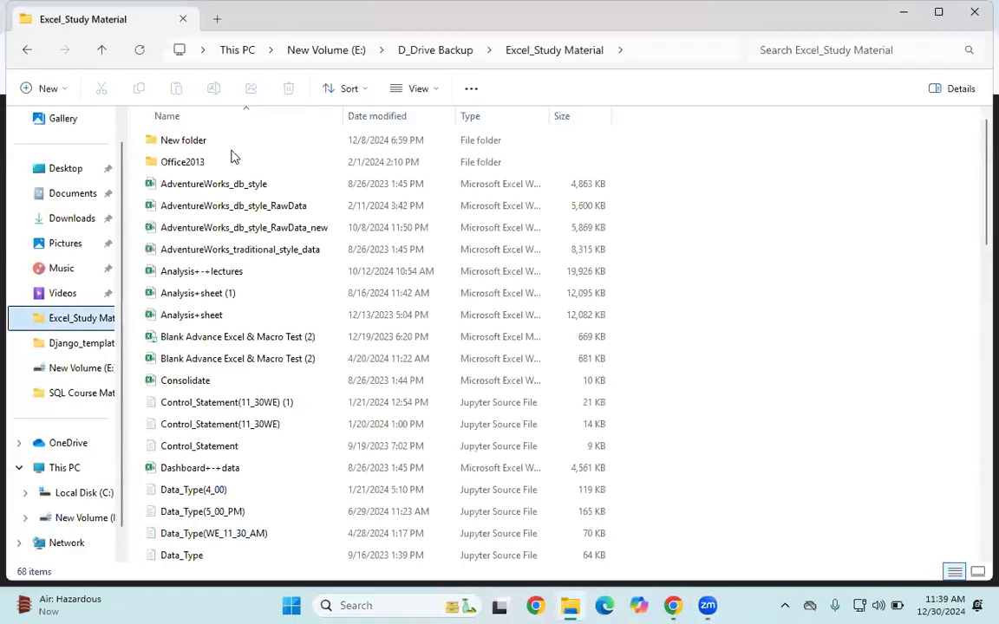
# Step: Look through New folder and the Excel_Study Material file list for the monthly sales files
pyautogui.doubleClick(231, 144)
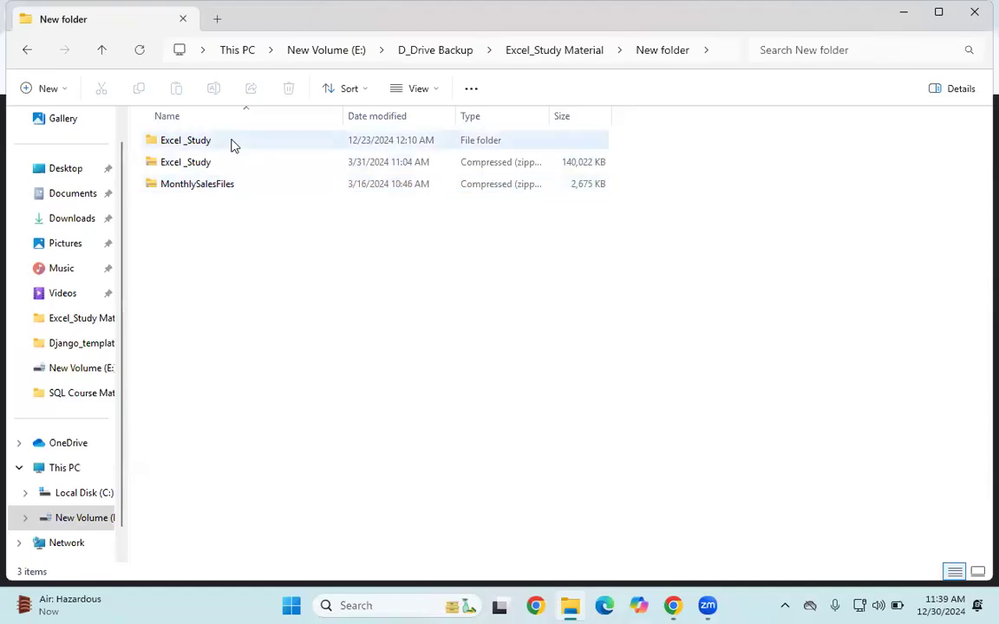
pyautogui.doubleClick(231, 144)
pyautogui.click(102, 53)
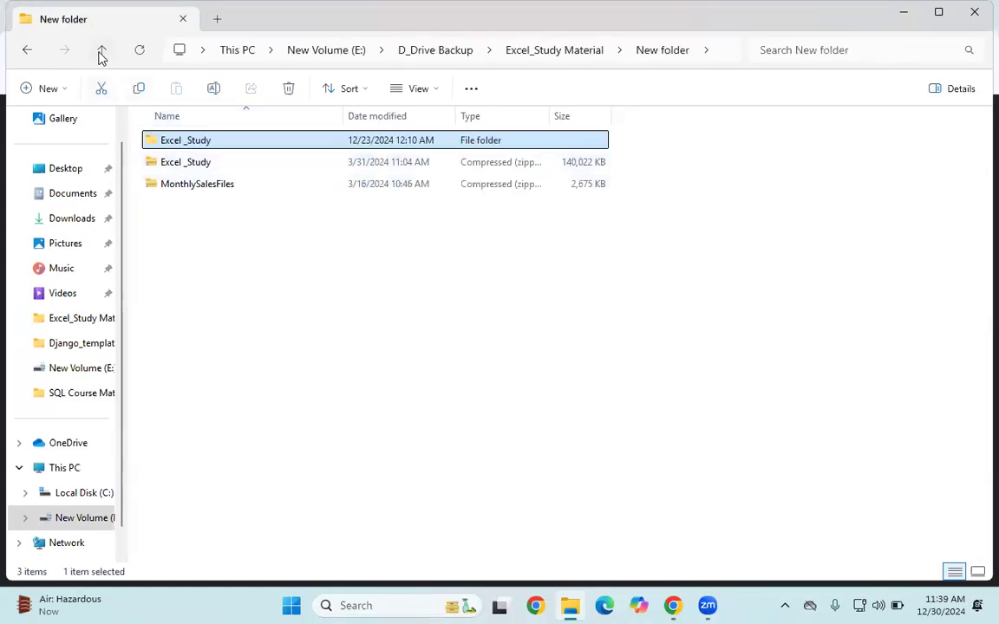
pyautogui.click(101, 52)
pyautogui.scroll(-9, 312, 347)
pyautogui.scroll(-8, 318, 368)
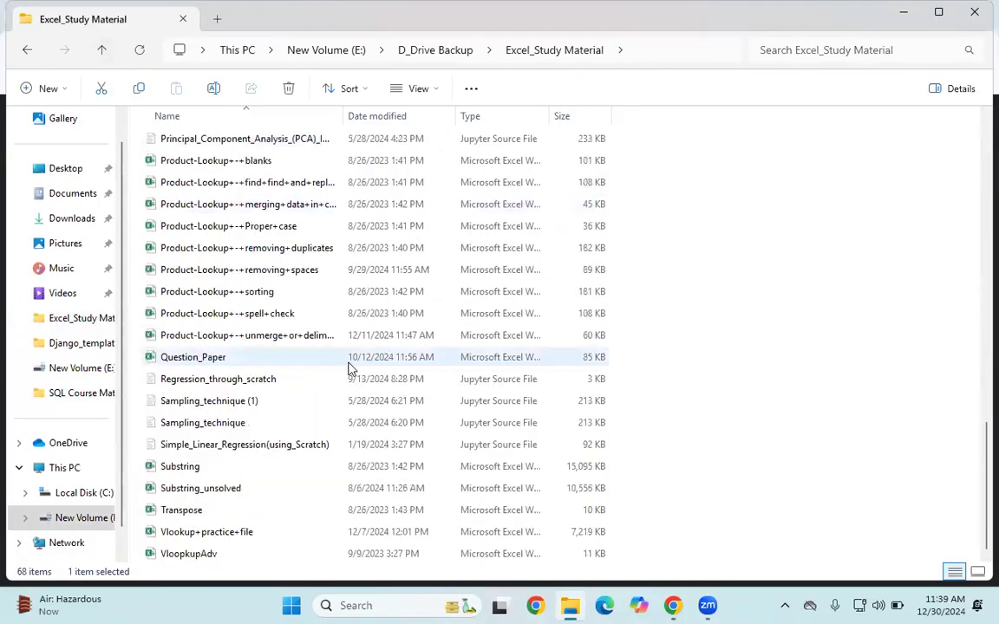
# Step: Search Excel_Study Material for "Mont" and open the uncompressed MonthlySalesFiles folder stored in New folder\Excel _Study
pyautogui.click(837, 50)
pyautogui.write('Mon')
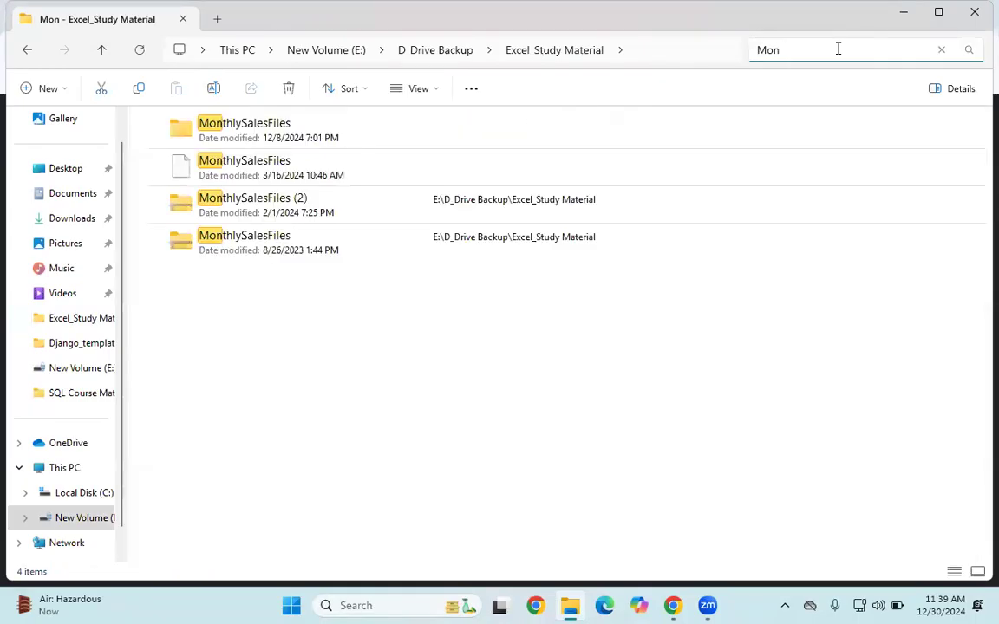
pyautogui.write('t')
pyautogui.click(293, 133)
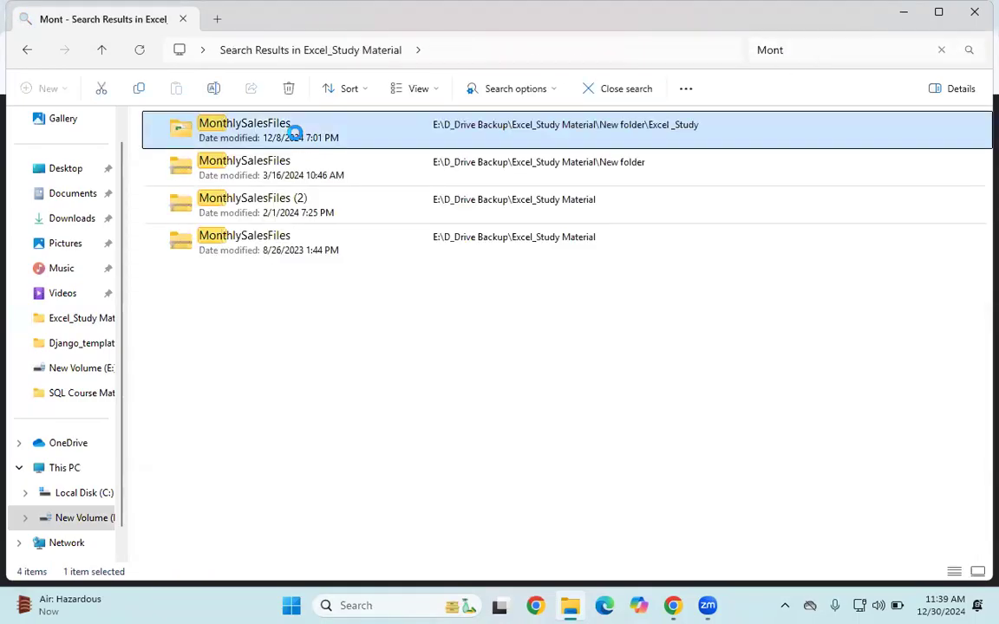
pyautogui.doubleClick(293, 132)
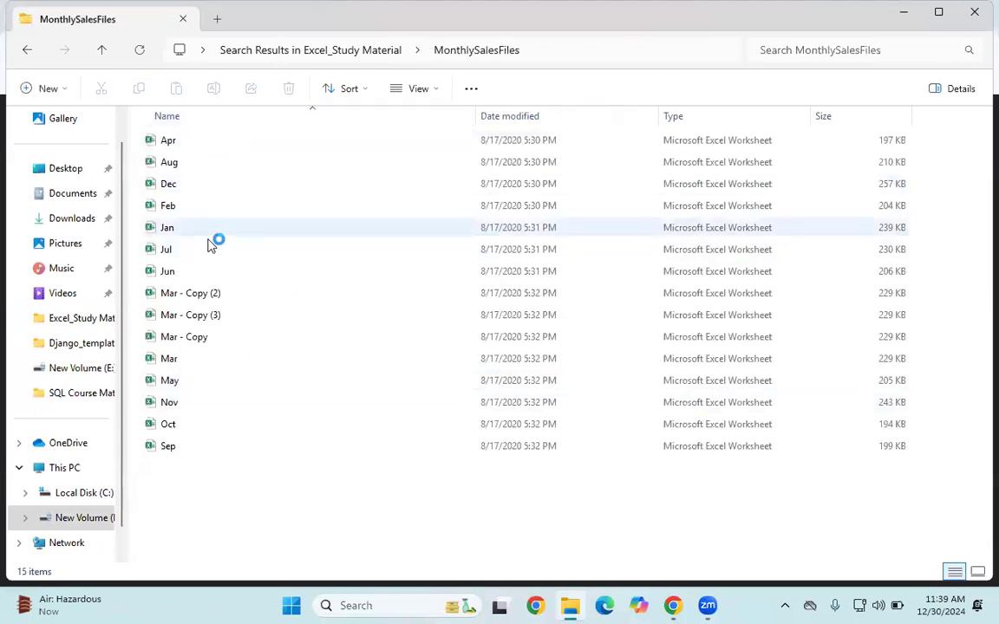
# Step: Delete the duplicate workbooks Mar - Copy (2), Mar - Copy (3) and Mar - Copy from MonthlySalesFiles
pyautogui.click(214, 292)
pyautogui.keyDown('ctrl'); pyautogui.click(214, 315); pyautogui.keyUp('ctrl')
pyautogui.keyDown('ctrl'); pyautogui.click(208, 338); pyautogui.keyUp('ctrl')
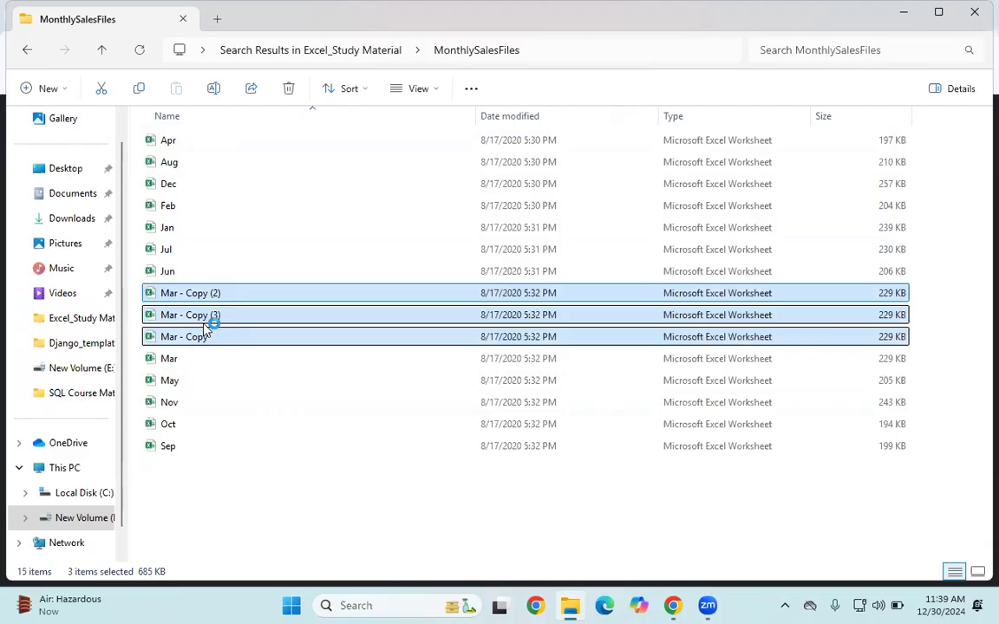
pyautogui.press('Delete')
pyautogui.moveTo(171, 143); pyautogui.dragTo(252, 163)
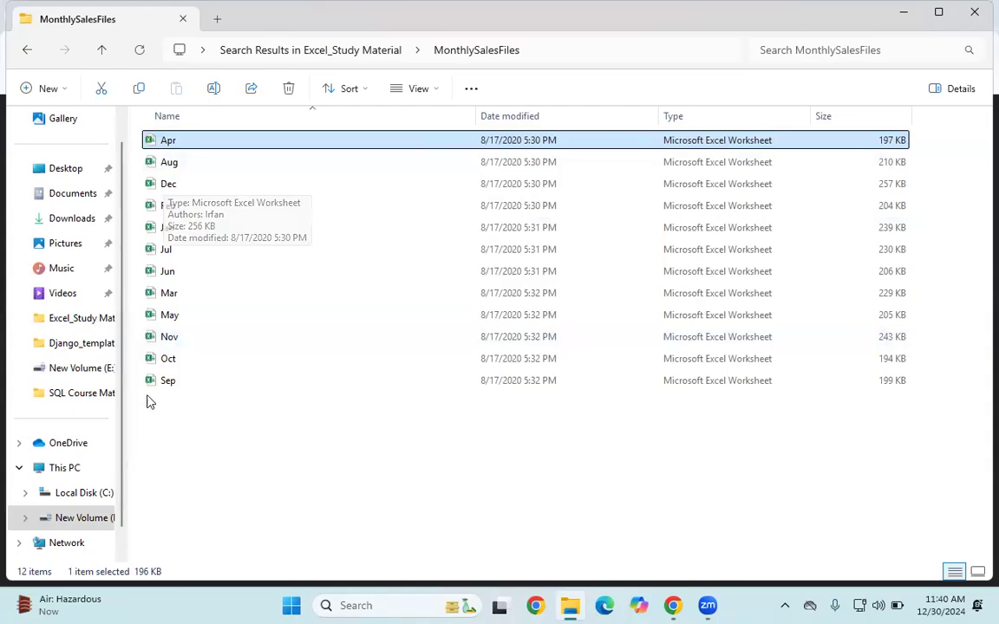
pyautogui.click(157, 358)
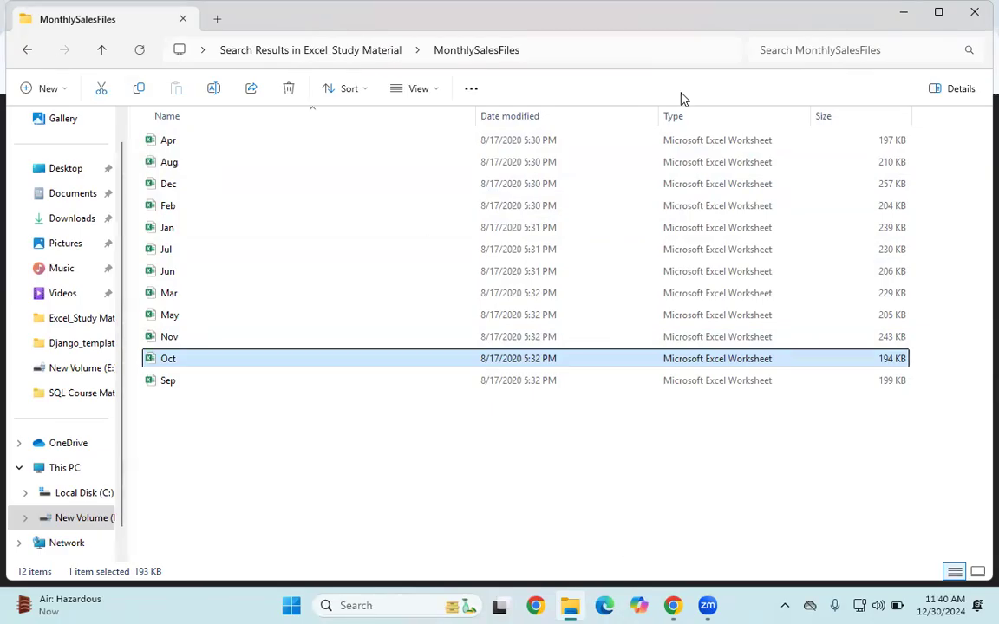
# Step: Draw a red circle labelled RM over the file list, with lines branching out from it
pyautogui.moveTo(727, 92); pyautogui.dragTo(708, 103)
pyautogui.moveTo(704, 165)
pyautogui.mouseDown()
pyautogui.moveTo(720, 202)
pyautogui.moveTo(784, 200)
pyautogui.mouseUp()
pyautogui.moveTo(229, 386); pyautogui.dragTo(605, 200)
pyautogui.moveTo(327, 448); pyautogui.dragTo(659, 227)
pyautogui.moveTo(641, 404); pyautogui.dragTo(687, 267)
pyautogui.moveTo(726, 408); pyautogui.dragTo(709, 279)
pyautogui.moveTo(817, 379); pyautogui.dragTo(754, 220)
pyautogui.moveTo(957, 332); pyautogui.dragTo(815, 176)
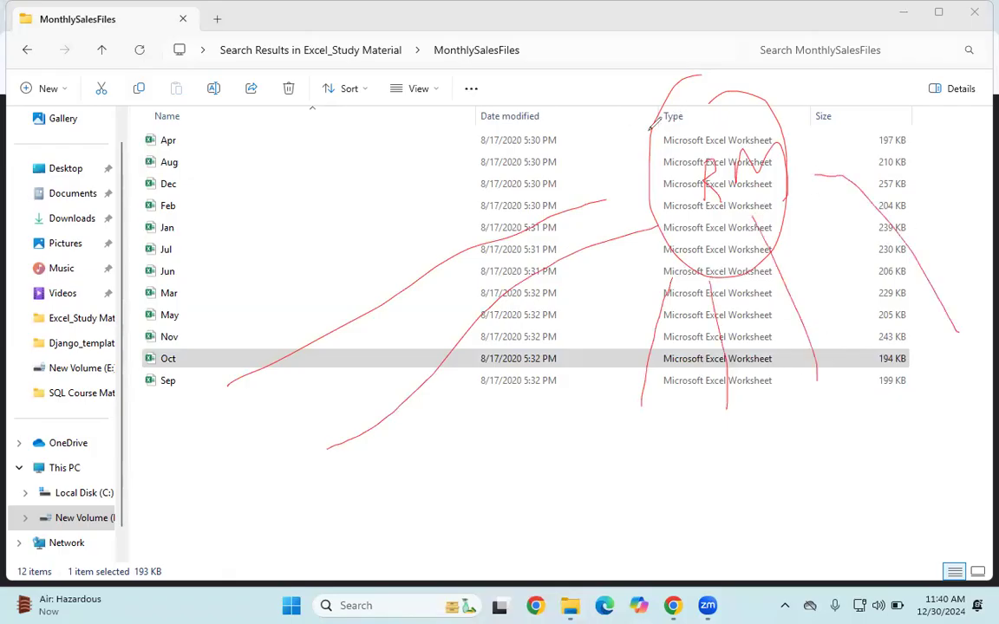
# Step: Write 50 beside the RM circle and draw an arrow from it towards a handwritten CO with two underlines
pyautogui.moveTo(572, 49)
pyautogui.mouseDown()
pyautogui.moveTo(542, 60)
pyautogui.moveTo(566, 82)
pyautogui.moveTo(559, 92)
pyautogui.mouseUp()
pyautogui.moveTo(597, 41)
pyautogui.mouseDown()
pyautogui.moveTo(588, 54)
pyautogui.moveTo(594, 40)
pyautogui.mouseUp()
pyautogui.moveTo(572, 114); pyautogui.dragTo(602, 102)
pyautogui.moveTo(572, 137); pyautogui.dragTo(611, 127)
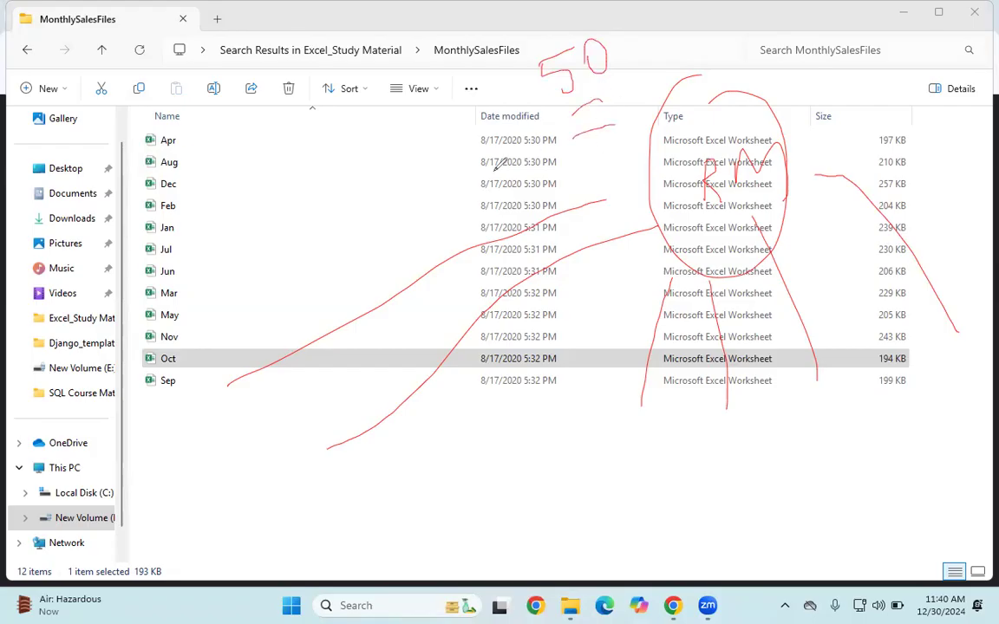
pyautogui.moveTo(343, 148); pyautogui.dragTo(702, 149)
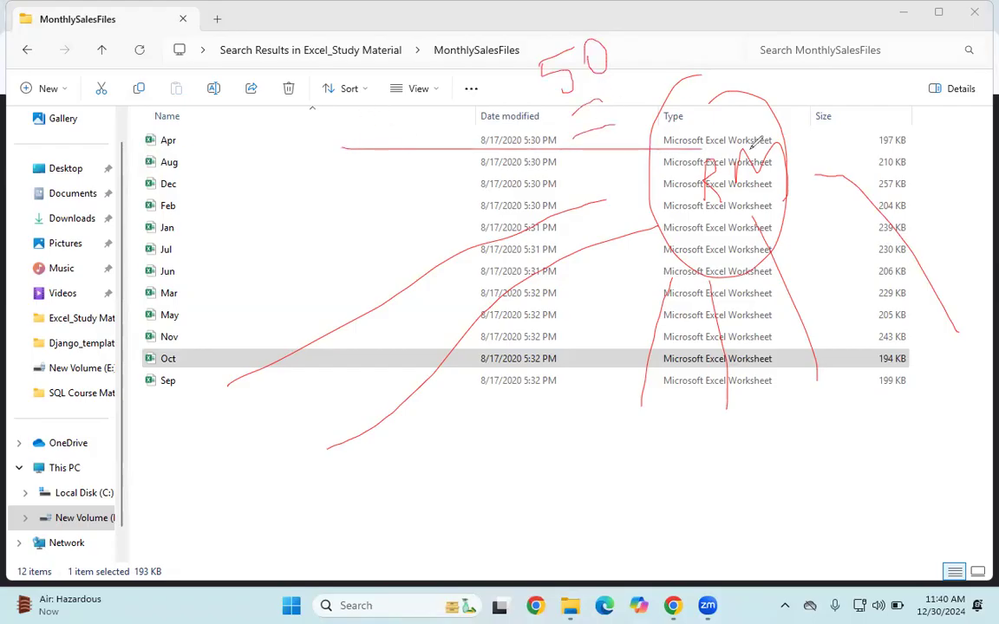
pyautogui.moveTo(370, 121); pyautogui.dragTo(395, 173)
pyautogui.moveTo(250, 98); pyautogui.dragTo(278, 134)
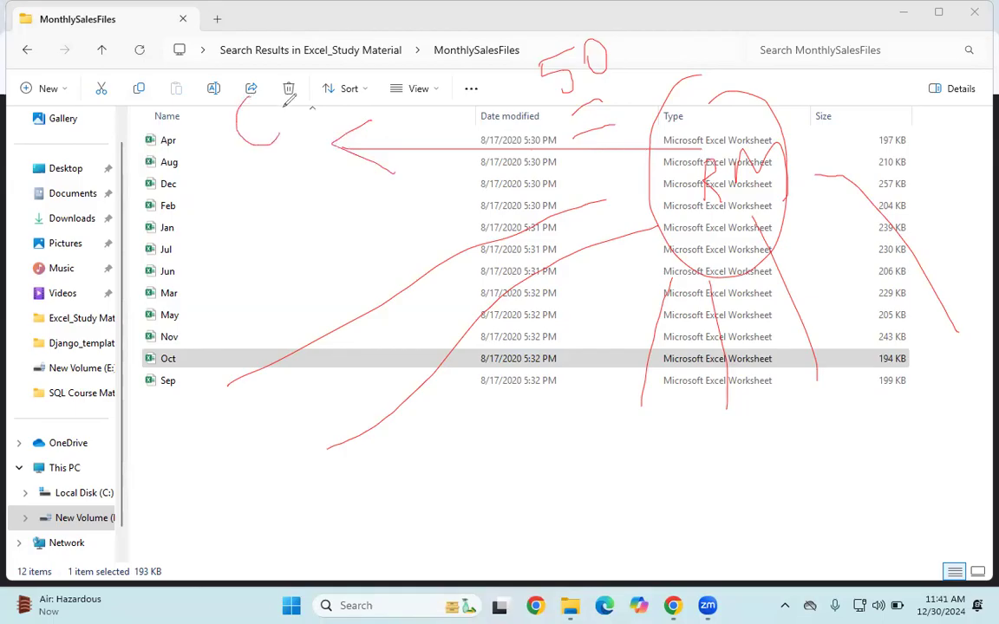
pyautogui.moveTo(305, 64); pyautogui.dragTo(310, 108)
pyautogui.moveTo(232, 184); pyautogui.dragTo(423, 133)
pyautogui.moveTo(201, 221); pyautogui.dragTo(406, 172)
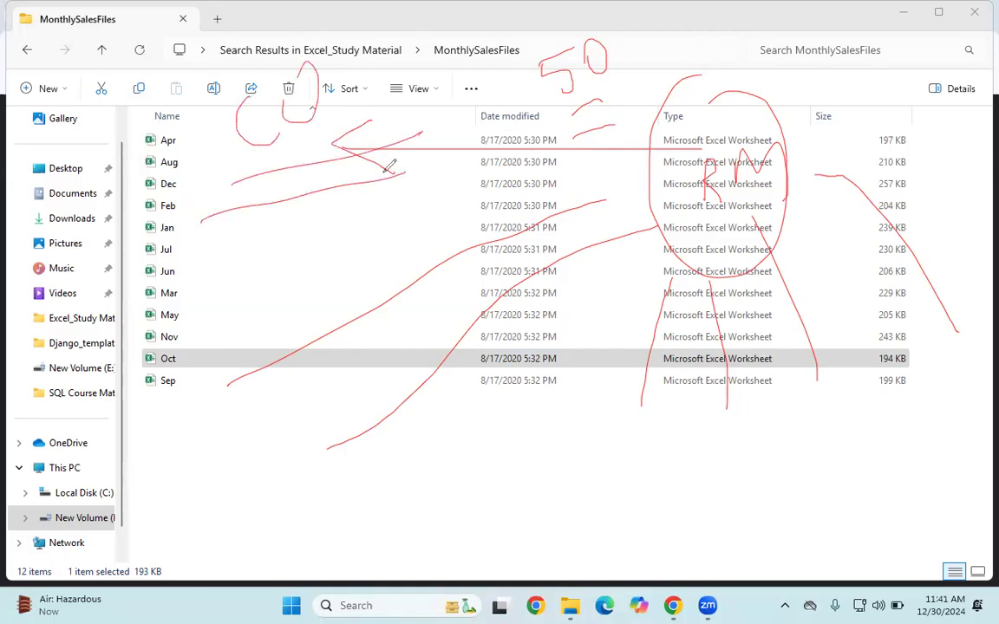
# Step: Add tick marks beside the RM circle's branch lines and draw a second arrow towards the handwritten CO
pyautogui.moveTo(448, 227); pyautogui.dragTo(500, 252)
pyautogui.moveTo(542, 271); pyautogui.dragTo(657, 298)
pyautogui.moveTo(815, 297); pyautogui.dragTo(853, 266)
pyautogui.moveTo(922, 187); pyautogui.dragTo(906, 229)
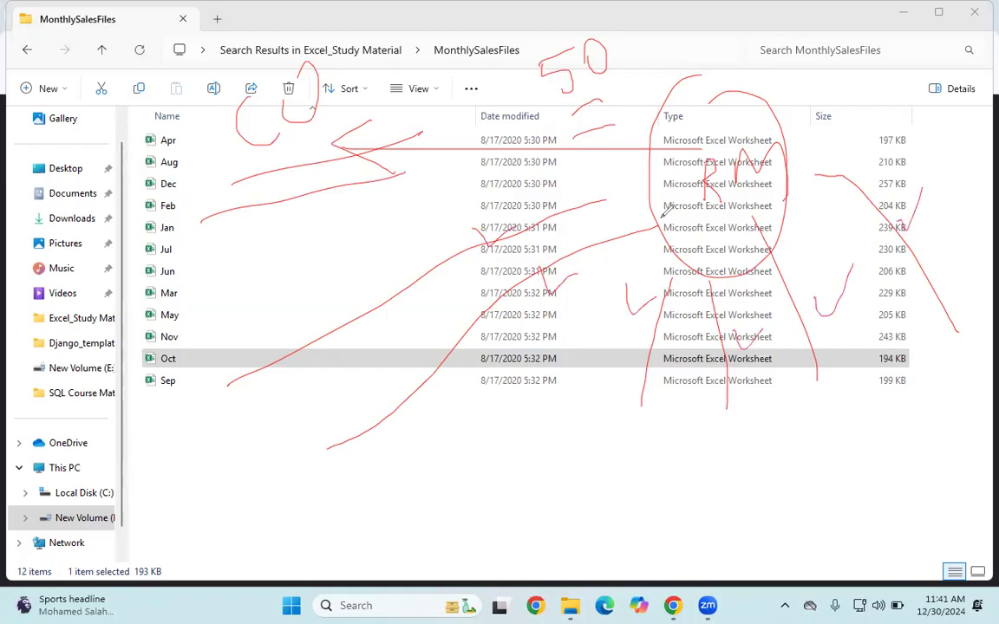
pyautogui.moveTo(500, 123); pyautogui.dragTo(336, 115)
pyautogui.moveTo(404, 110); pyautogui.dragTo(379, 170)
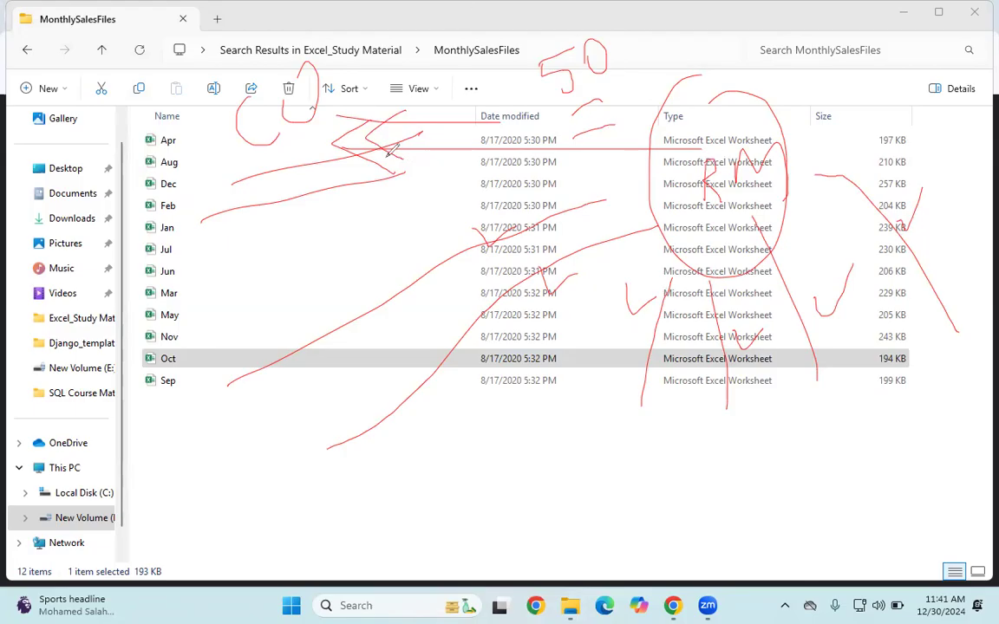
# Step: Circle the ends of the branch lines and link the file names Apr to Sep with brackets, then clear the drawing
pyautogui.moveTo(201, 219); pyautogui.dragTo(196, 227)
pyautogui.moveTo(235, 375); pyautogui.dragTo(227, 386)
pyautogui.moveTo(329, 439); pyautogui.dragTo(322, 447)
pyautogui.moveTo(643, 421); pyautogui.dragTo(634, 432)
pyautogui.moveTo(719, 415); pyautogui.dragTo(711, 425)
pyautogui.moveTo(862, 395); pyautogui.dragTo(845, 407)
pyautogui.moveTo(978, 374); pyautogui.dragTo(958, 331)
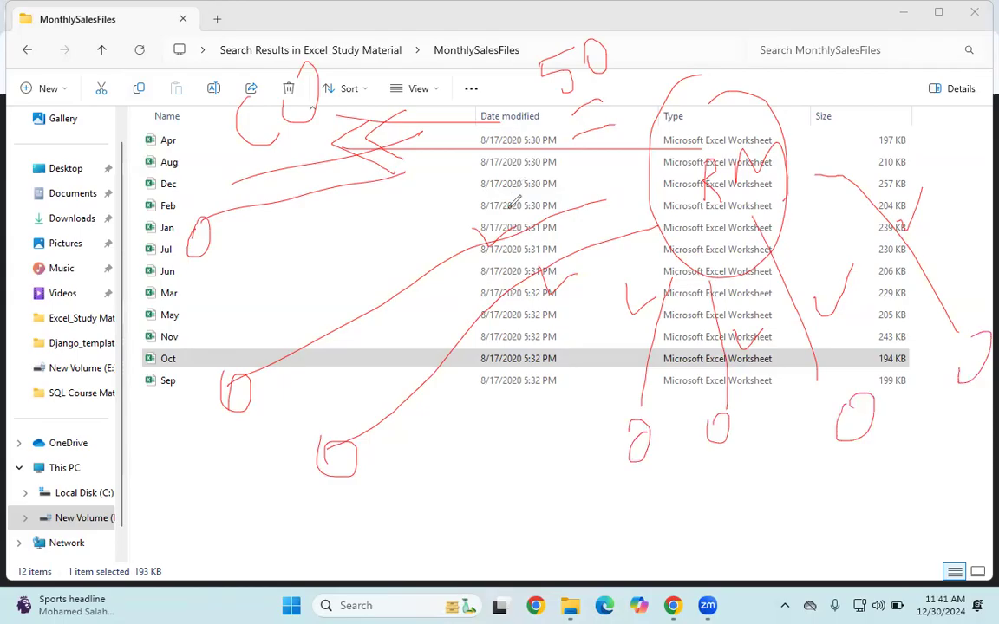
pyautogui.moveTo(158, 136)
pyautogui.mouseDown()
pyautogui.moveTo(130, 150)
pyautogui.moveTo(117, 178)
pyautogui.moveTo(130, 208)
pyautogui.moveTo(134, 251)
pyautogui.moveTo(121, 261)
pyautogui.moveTo(130, 322)
pyautogui.moveTo(156, 368)
pyautogui.mouseUp()
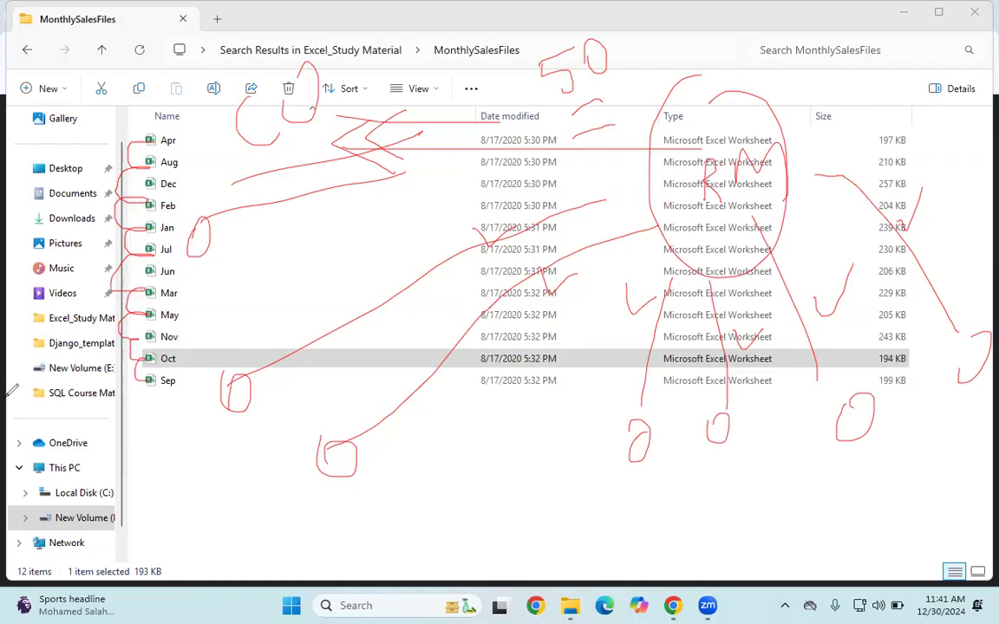
pyautogui.press('e')
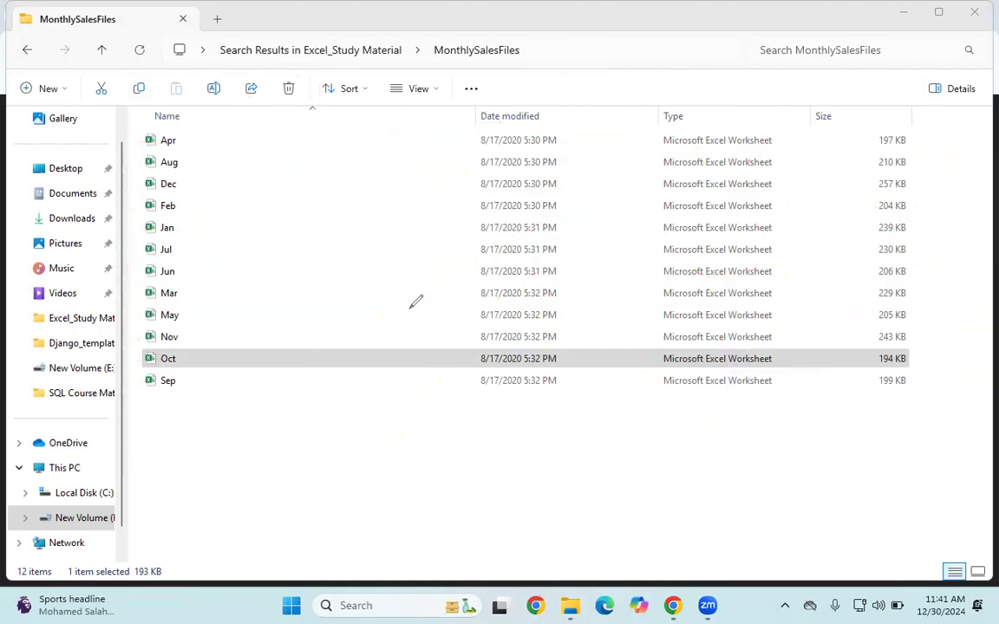
# Step: Write Merge above Append below the file list, circle both words and join them with a double-headed bracket
pyautogui.moveTo(621, 446)
pyautogui.mouseDown()
pyautogui.moveTo(624, 418)
pyautogui.moveTo(673, 437)
pyautogui.moveTo(718, 404)
pyautogui.moveTo(726, 441)
pyautogui.moveTo(785, 425)
pyautogui.mouseUp()
pyautogui.moveTo(643, 493)
pyautogui.mouseDown()
pyautogui.moveTo(656, 517)
pyautogui.moveTo(670, 485)
pyautogui.moveTo(714, 473)
pyautogui.moveTo(736, 510)
pyautogui.moveTo(878, 496)
pyautogui.mouseUp()
pyautogui.moveTo(590, 470); pyautogui.dragTo(767, 449)
pyautogui.moveTo(763, 359)
pyautogui.mouseDown()
pyautogui.moveTo(615, 384)
pyautogui.moveTo(865, 426)
pyautogui.mouseUp()
pyautogui.moveTo(672, 471); pyautogui.dragTo(882, 549)
pyautogui.moveTo(932, 494); pyautogui.dragTo(788, 438)
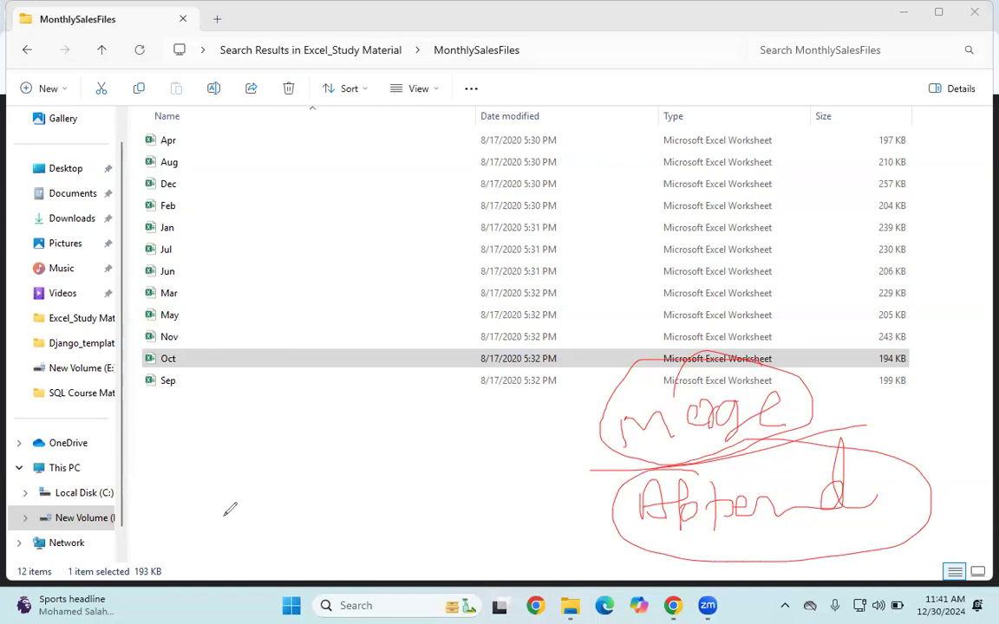
pyautogui.moveTo(583, 426); pyautogui.dragTo(527, 436)
pyautogui.moveTo(539, 502)
pyautogui.mouseDown()
pyautogui.moveTo(605, 546)
pyautogui.moveTo(622, 540)
pyautogui.moveTo(611, 557)
pyautogui.mouseUp()
pyautogui.moveTo(569, 410)
pyautogui.mouseDown()
pyautogui.moveTo(585, 417)
pyautogui.moveTo(573, 451)
pyautogui.mouseUp()
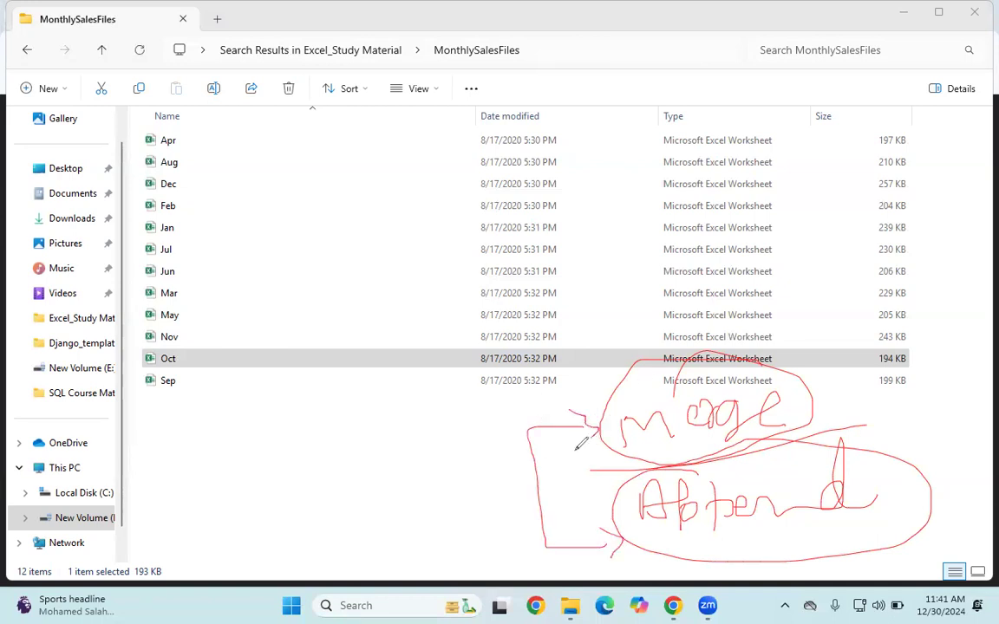
# Step: Sketch two small tables beside the Merge and Append notes and connect their tops with a curved line
pyautogui.moveTo(153, 441)
pyautogui.mouseDown()
pyautogui.moveTo(253, 460)
pyautogui.moveTo(121, 535)
pyautogui.moveTo(137, 454)
pyautogui.mouseUp()
pyautogui.moveTo(174, 473); pyautogui.dragTo(179, 569)
pyautogui.moveTo(209, 477); pyautogui.dragTo(216, 558)
pyautogui.moveTo(128, 502); pyautogui.dragTo(241, 504)
pyautogui.moveTo(115, 553); pyautogui.dragTo(240, 552)
pyautogui.moveTo(397, 453)
pyautogui.mouseDown()
pyautogui.moveTo(381, 568)
pyautogui.moveTo(419, 457)
pyautogui.moveTo(453, 475)
pyautogui.moveTo(469, 555)
pyautogui.mouseUp()
pyautogui.moveTo(481, 475); pyautogui.dragTo(485, 554)
pyautogui.moveTo(374, 510); pyautogui.dragTo(505, 501)
pyautogui.moveTo(377, 546); pyautogui.dragTo(607, 547)
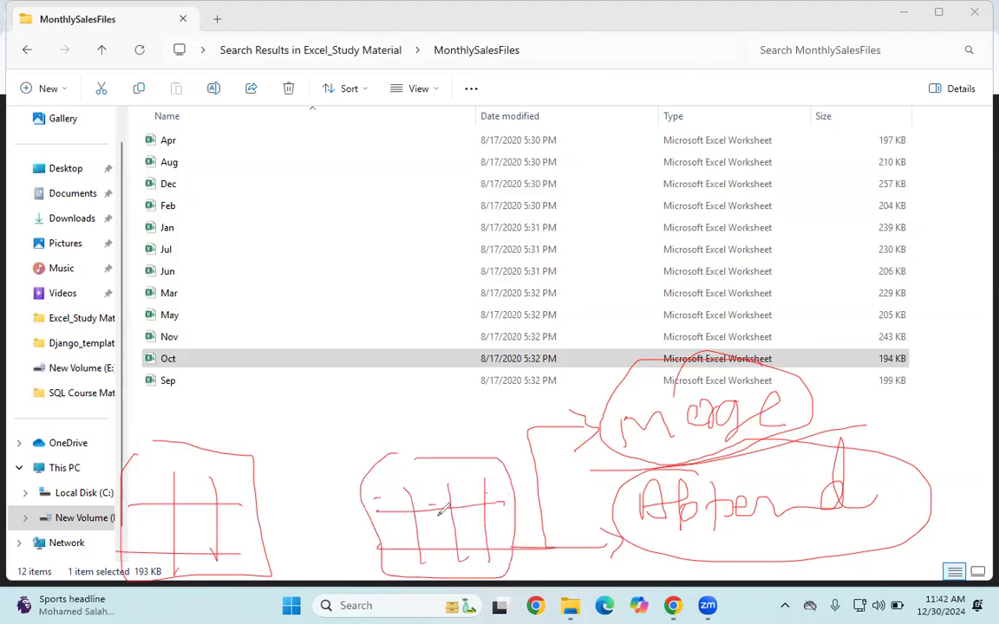
pyautogui.moveTo(203, 458)
pyautogui.mouseDown()
pyautogui.moveTo(401, 409)
pyautogui.moveTo(444, 455)
pyautogui.mouseUp()
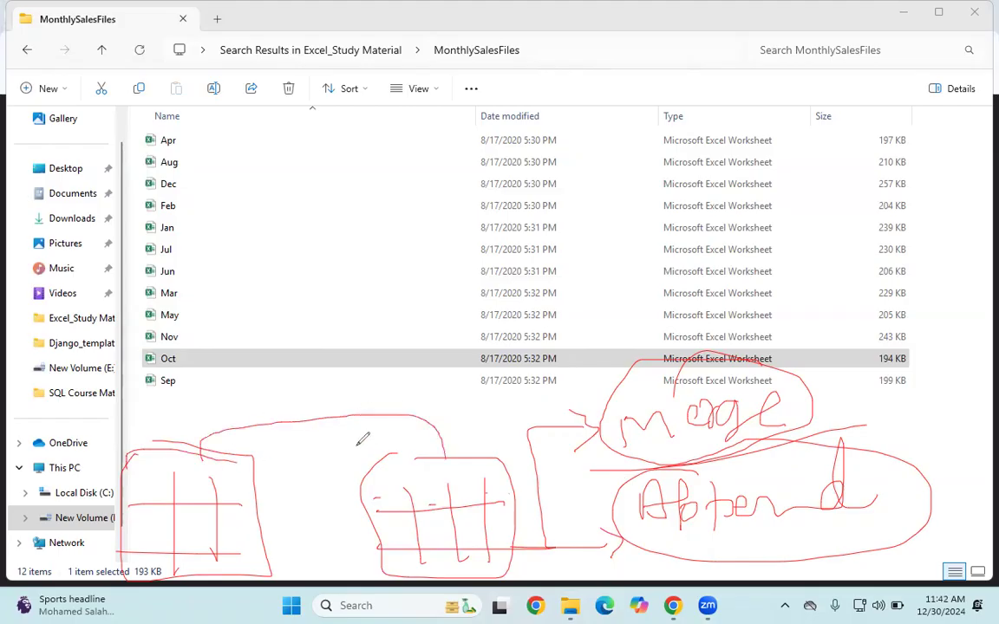
# Step: Draw a double-circled mark above the two sketched tables, add row strokes to the tables, and clear the drawing
pyautogui.moveTo(327, 444)
pyautogui.mouseDown()
pyautogui.moveTo(344, 329)
pyautogui.moveTo(383, 328)
pyautogui.moveTo(385, 360)
pyautogui.mouseUp()
pyautogui.moveTo(375, 348); pyautogui.dragTo(390, 331)
pyautogui.moveTo(381, 368)
pyautogui.mouseDown()
pyautogui.moveTo(414, 338)
pyautogui.moveTo(385, 368)
pyautogui.mouseUp()
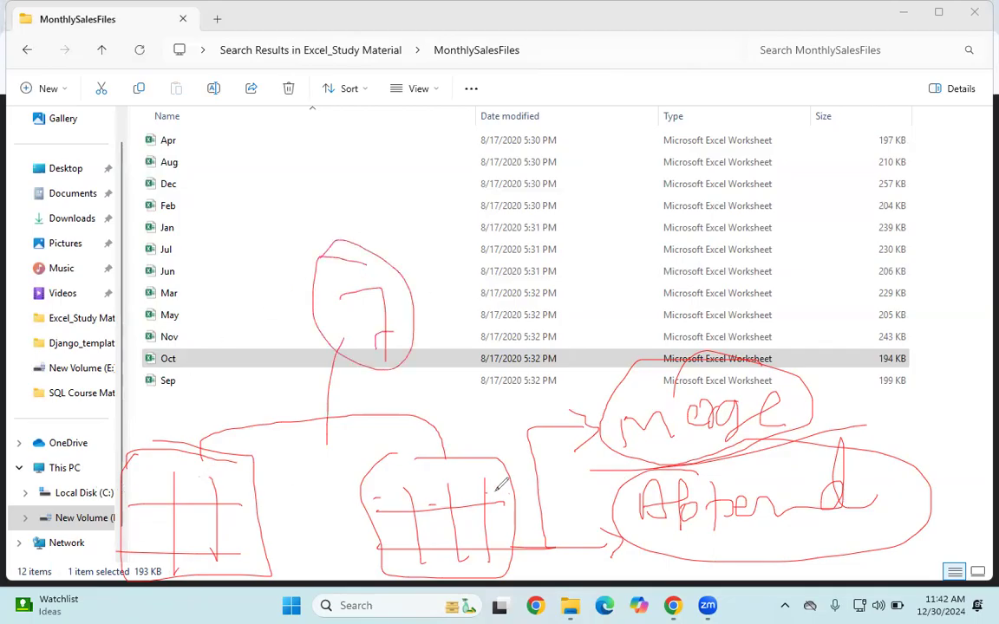
pyautogui.moveTo(348, 252)
pyautogui.mouseDown()
pyautogui.moveTo(447, 347)
pyautogui.moveTo(364, 260)
pyautogui.mouseUp()
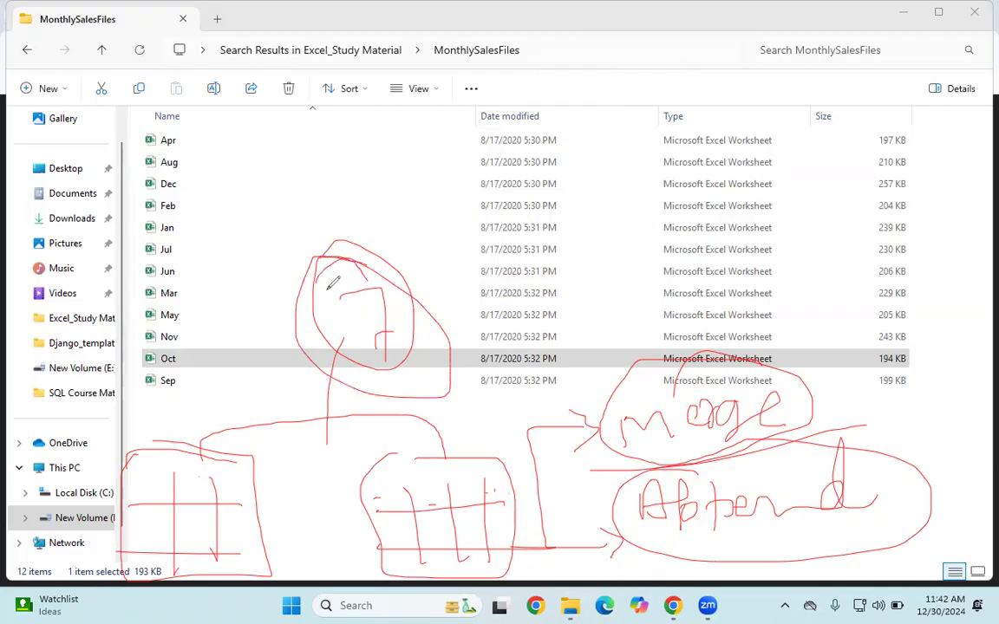
pyautogui.moveTo(152, 480); pyautogui.dragTo(50, 476)
pyautogui.moveTo(157, 531); pyautogui.dragTo(102, 528)
pyautogui.moveTo(153, 558); pyautogui.dragTo(107, 560)
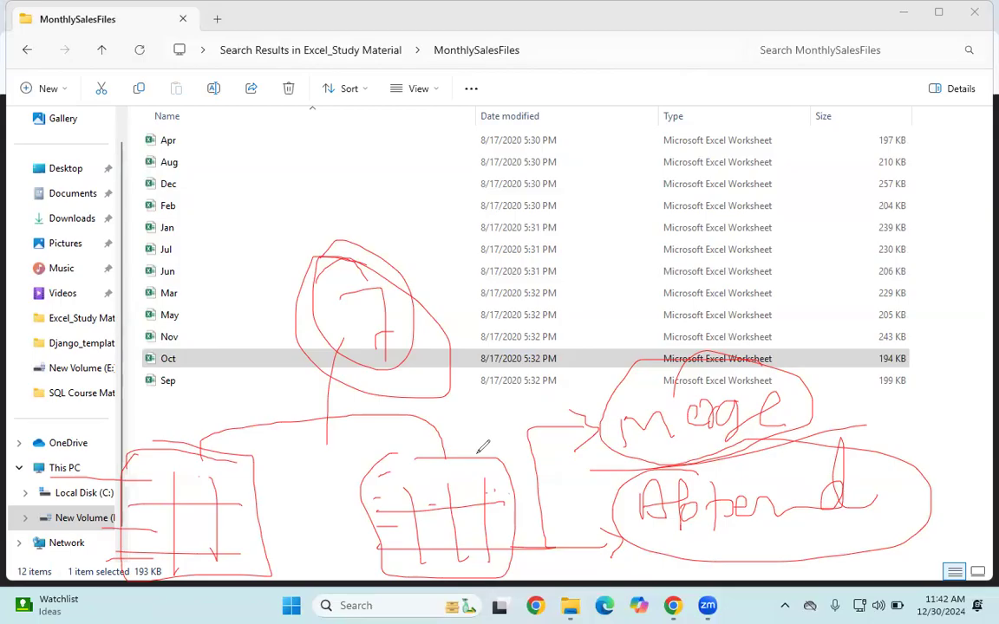
pyautogui.click(8, 519)
# Step: Sketch two three-column grids, one above the other, with a downward arrow beside them
pyautogui.moveTo(279, 198)
pyautogui.mouseDown()
pyautogui.moveTo(573, 170)
pyautogui.moveTo(484, 350)
pyautogui.moveTo(553, 204)
pyautogui.mouseUp()
pyautogui.moveTo(352, 196); pyautogui.dragTo(358, 327)
pyautogui.moveTo(452, 178); pyautogui.dragTo(464, 328)
pyautogui.moveTo(451, 229); pyautogui.dragTo(554, 227)
pyautogui.moveTo(292, 297); pyautogui.dragTo(585, 288)
pyautogui.moveTo(754, 261); pyautogui.dragTo(771, 358)
pyautogui.moveTo(306, 386); pyautogui.dragTo(496, 535)
pyautogui.moveTo(585, 534)
pyautogui.mouseDown()
pyautogui.moveTo(520, 390)
pyautogui.moveTo(290, 392)
pyautogui.mouseUp()
pyautogui.moveTo(359, 394); pyautogui.dragTo(369, 530)
pyautogui.moveTo(463, 403); pyautogui.dragTo(472, 520)
pyautogui.moveTo(305, 429); pyautogui.dragTo(605, 432)
pyautogui.moveTo(305, 482); pyautogui.dragTo(544, 477)
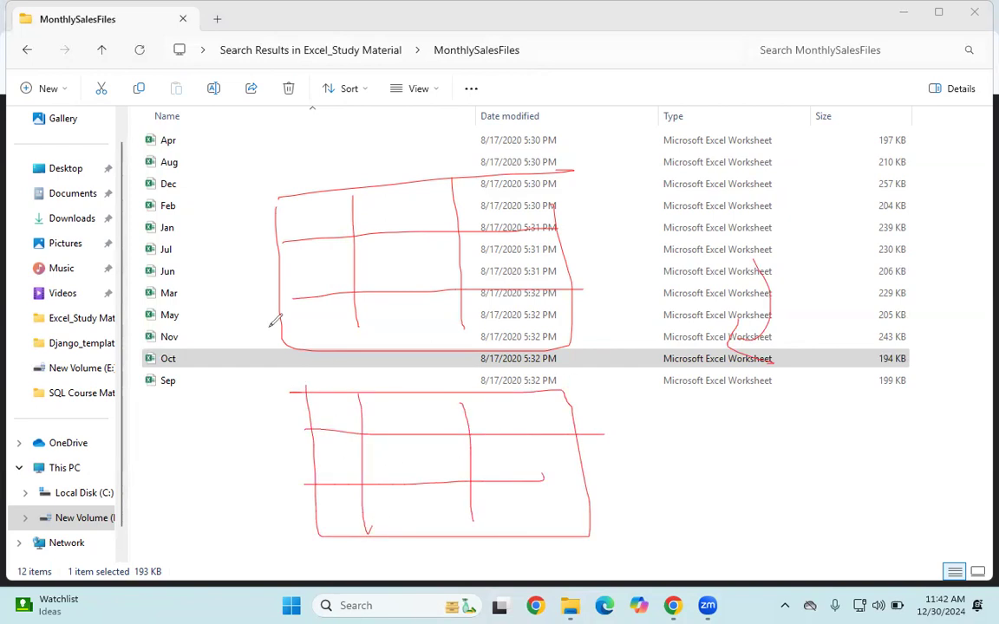
# Step: Link the upper grid to the lower one with an arrow and extend the lower grid sideways with extra columns
pyautogui.moveTo(281, 271)
pyautogui.mouseDown()
pyautogui.moveTo(252, 379)
pyautogui.moveTo(277, 423)
pyautogui.mouseUp()
pyautogui.moveTo(270, 412); pyautogui.dragTo(238, 464)
pyautogui.moveTo(556, 391)
pyautogui.mouseDown()
pyautogui.moveTo(807, 490)
pyautogui.moveTo(613, 522)
pyautogui.mouseUp()
pyautogui.moveTo(672, 414); pyautogui.dragTo(681, 496)
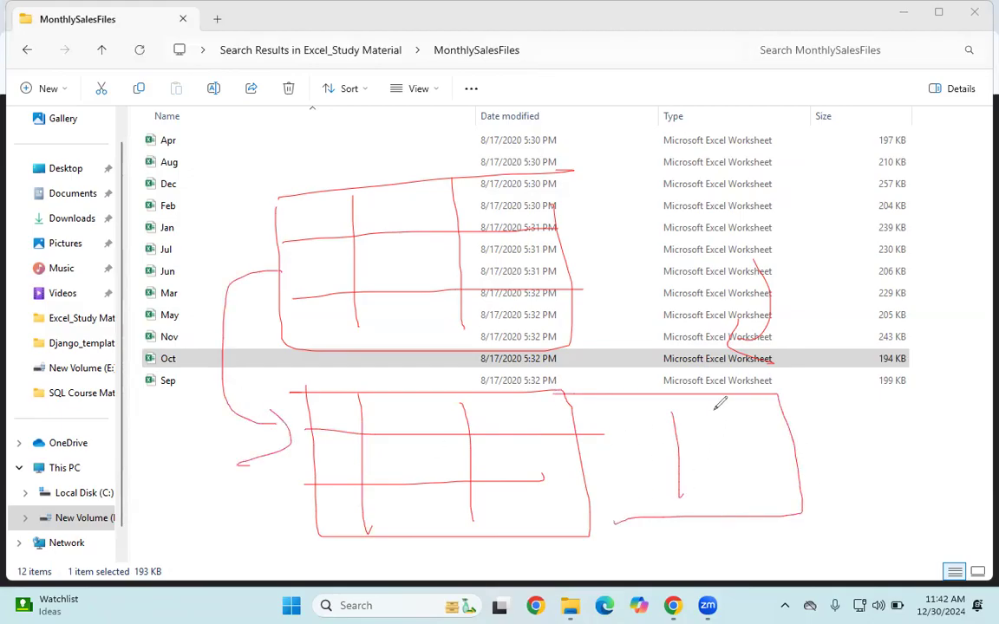
pyautogui.moveTo(721, 401); pyautogui.dragTo(745, 555)
pyautogui.moveTo(564, 430); pyautogui.dragTo(823, 430)
pyautogui.moveTo(512, 485); pyautogui.dragTo(787, 485)
pyautogui.moveTo(600, 186); pyautogui.dragTo(625, 412)
pyautogui.moveTo(690, 315); pyautogui.dragTo(704, 401)
pyautogui.moveTo(685, 226); pyautogui.dragTo(681, 319)
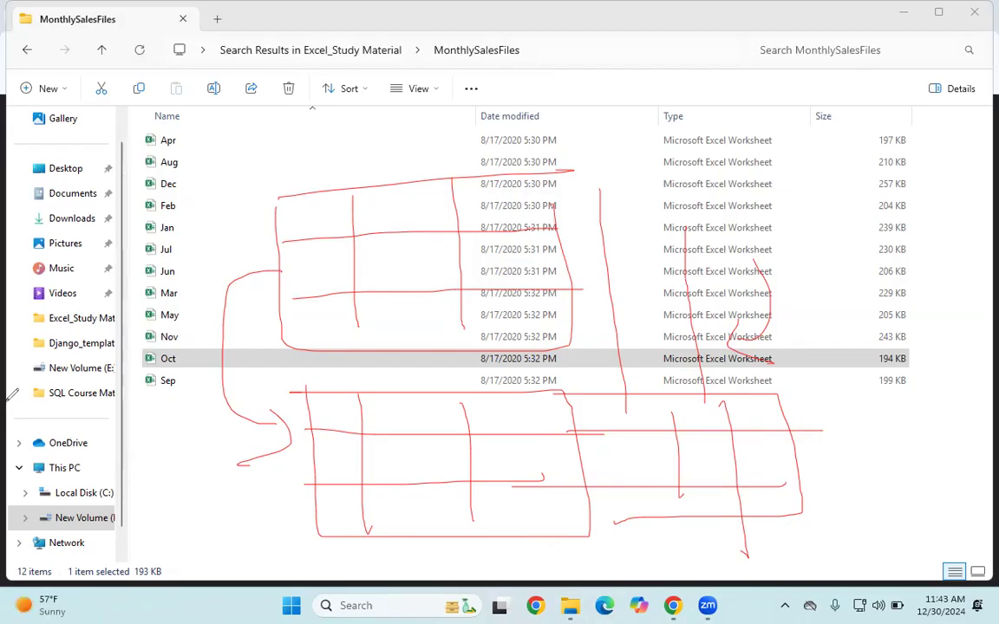
# Step: Erase the lower grids and the arrows, leaving only the upper three-column grid
pyautogui.press('e')
pyautogui.hotkey('ctrl', 'z')
pyautogui.moveTo(390, 464)
pyautogui.mouseDown()
pyautogui.moveTo(661, 268)
pyautogui.moveTo(644, 273)
pyautogui.moveTo(739, 340)
pyautogui.mouseUp()
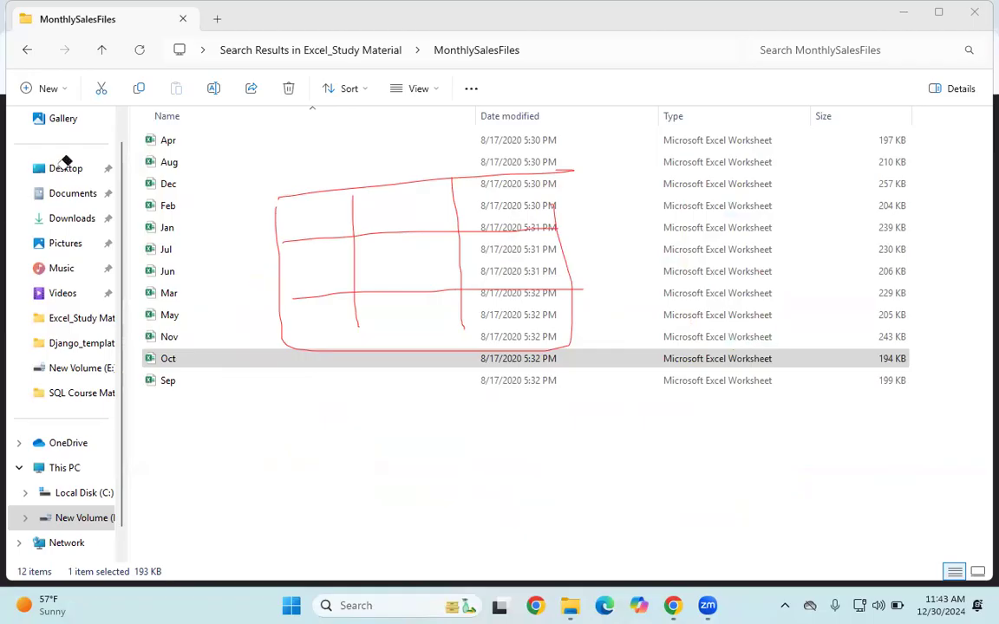
pyautogui.click(66, 163)
# Step: Sketch a second grid beside the remaining one, extend the row lines across it and connect the two tops
pyautogui.moveTo(612, 181)
pyautogui.mouseDown()
pyautogui.moveTo(829, 382)
pyautogui.moveTo(601, 176)
pyautogui.mouseUp()
pyautogui.moveTo(675, 184); pyautogui.dragTo(705, 360)
pyautogui.moveTo(541, 231); pyautogui.dragTo(815, 238)
pyautogui.moveTo(563, 293); pyautogui.dragTo(907, 293)
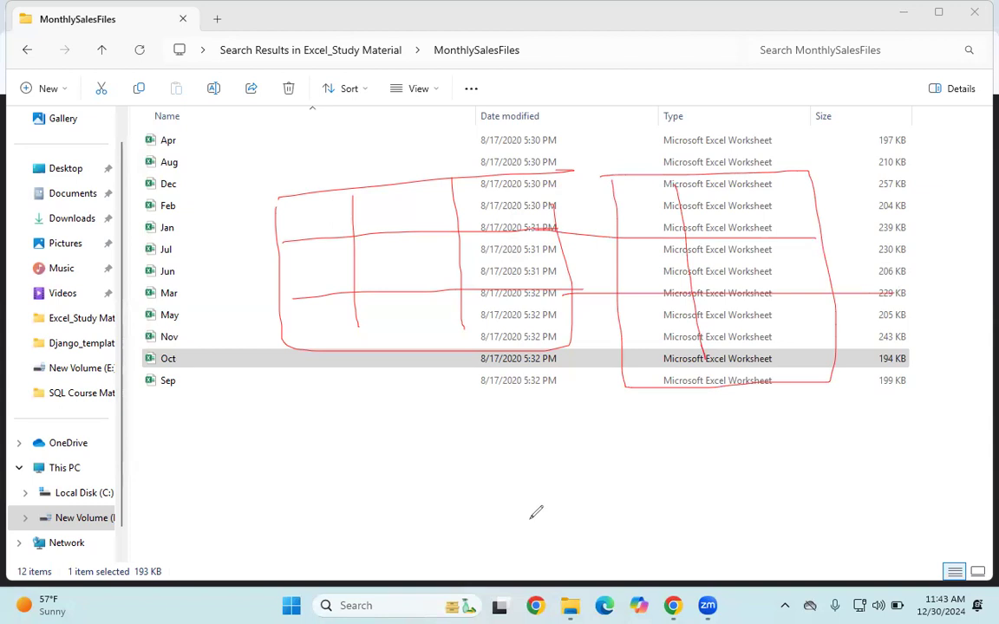
pyautogui.moveTo(429, 181)
pyautogui.mouseDown()
pyautogui.moveTo(427, 161)
pyautogui.moveTo(675, 158)
pyautogui.moveTo(707, 201)
pyautogui.mouseUp()
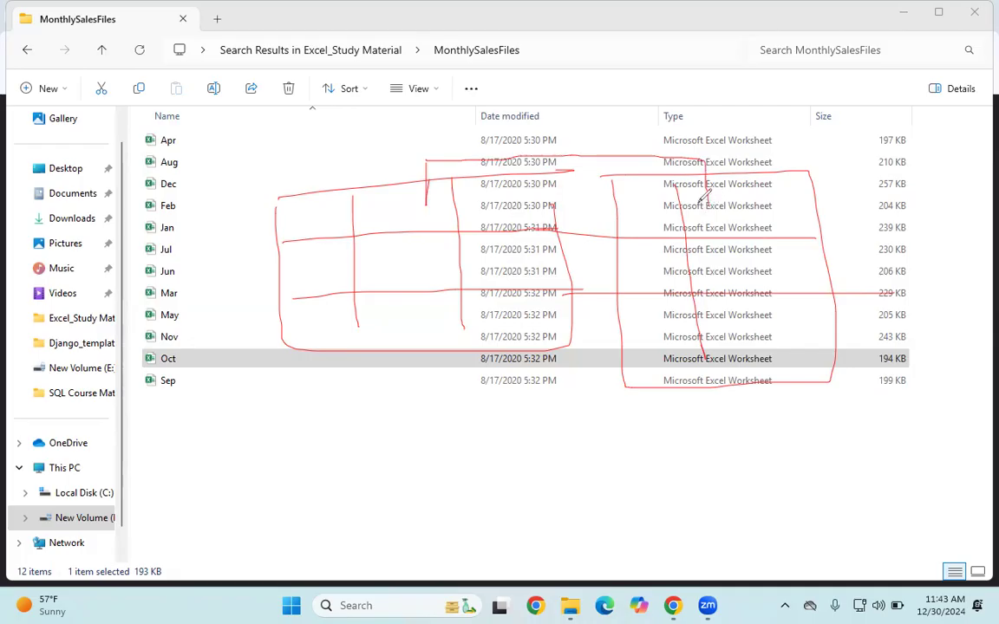
# Step: Mark matching columns in the two side-by-side grids with circles and a connecting line, then clear the drawing
pyautogui.moveTo(305, 130); pyautogui.dragTo(330, 150)
pyautogui.moveTo(726, 109)
pyautogui.mouseDown()
pyautogui.moveTo(714, 130)
pyautogui.moveTo(726, 108)
pyautogui.mouseUp()
pyautogui.moveTo(309, 104)
pyautogui.mouseDown()
pyautogui.moveTo(312, 90)
pyautogui.moveTo(670, 86)
pyautogui.moveTo(708, 98)
pyautogui.mouseUp()
pyautogui.moveTo(381, 187); pyautogui.dragTo(379, 203)
pyautogui.moveTo(721, 186)
pyautogui.mouseDown()
pyautogui.moveTo(742, 219)
pyautogui.moveTo(722, 183)
pyautogui.mouseUp()
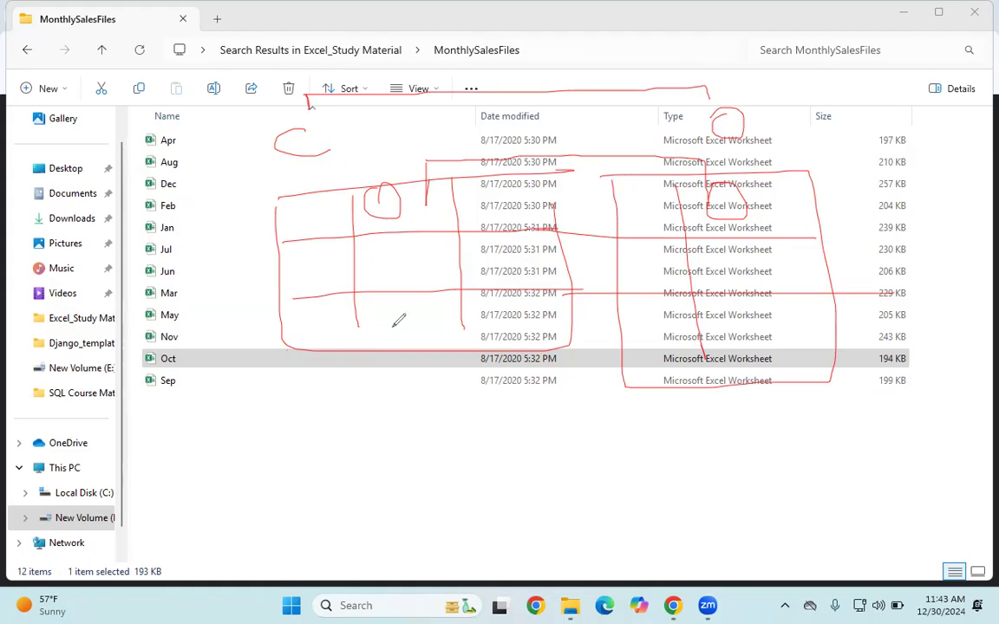
pyautogui.press('e')
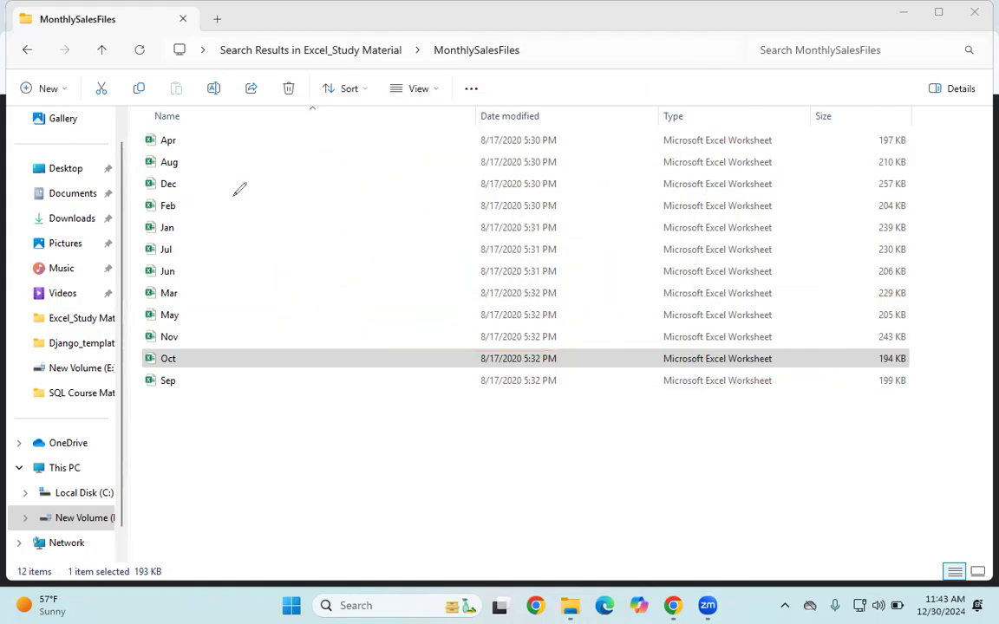
# Step: Mark the monthly file names with a stroke, clear it and open the Apr workbook in Excel
pyautogui.moveTo(193, 138)
pyautogui.mouseDown()
pyautogui.moveTo(208, 149)
pyautogui.moveTo(187, 292)
pyautogui.mouseUp()
pyautogui.press('e')
pyautogui.click(185, 142)
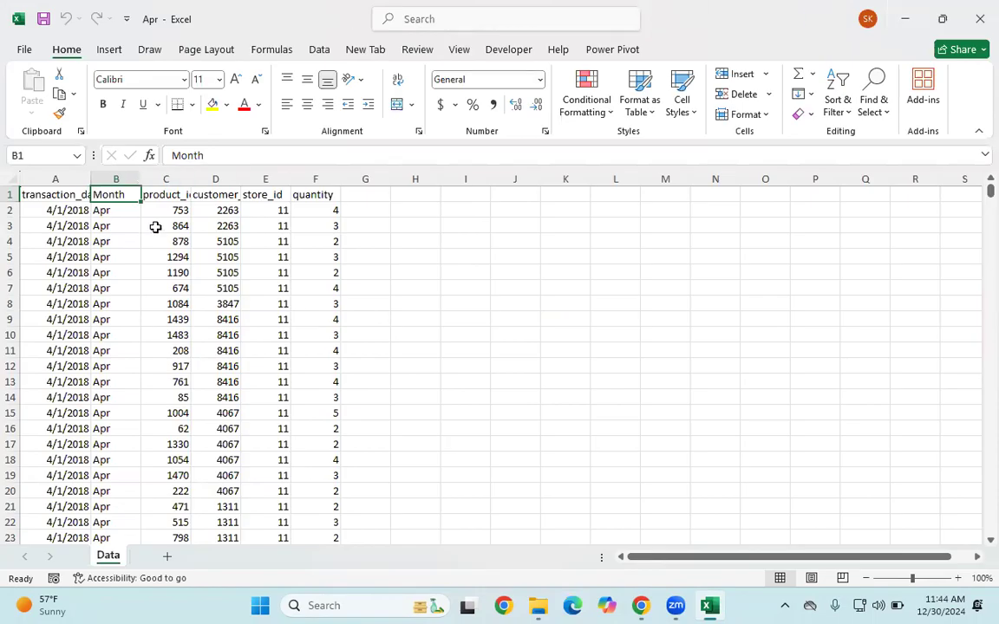
# Step: Close the Apr workbook and open the Aug workbook from the MonthlySalesFiles folder to check its data
pyautogui.click(978, 8)
pyautogui.doubleClick(210, 162)
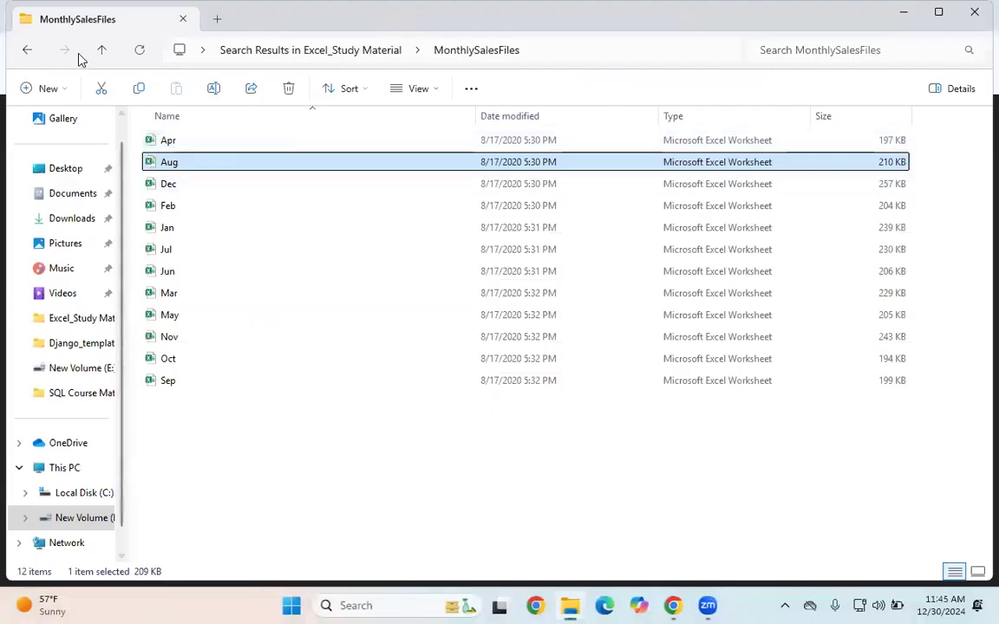
# Step: Go up to the parent location, reopen the MonthlySalesFiles folder and show its full path
pyautogui.click(101, 50)
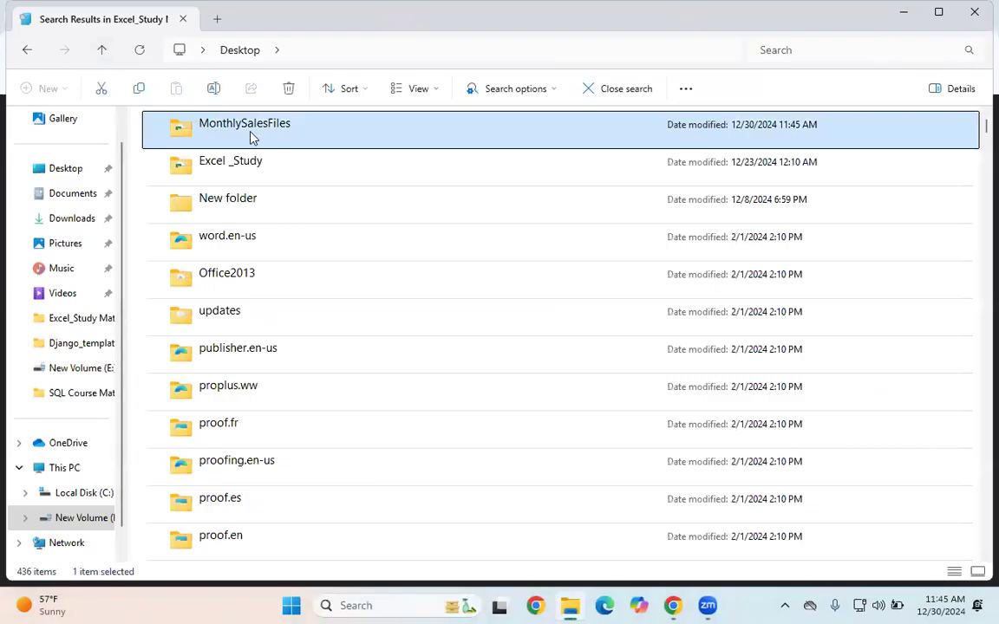
pyautogui.click(254, 137)
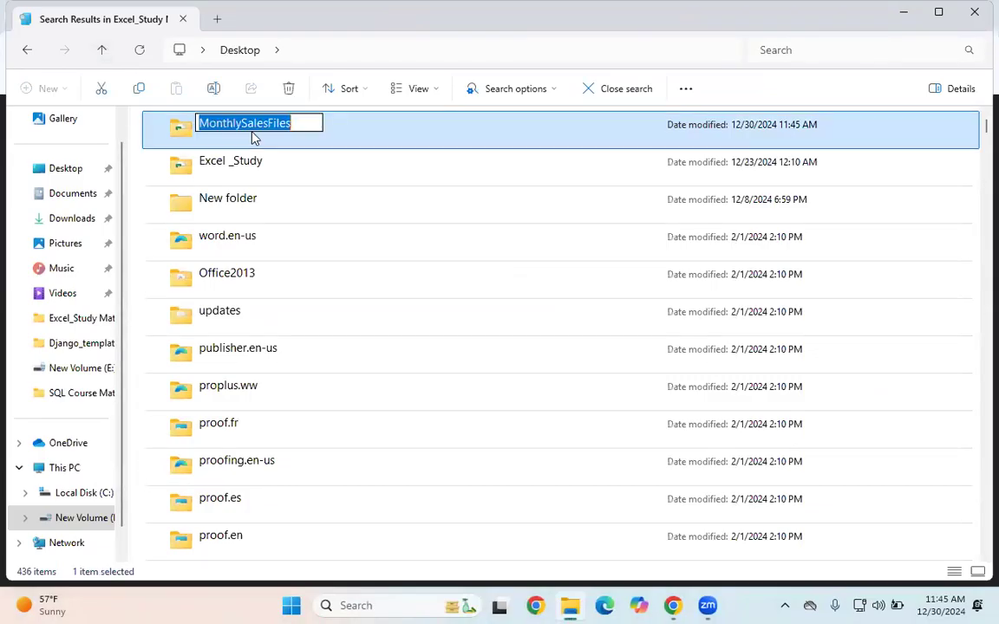
pyautogui.doubleClick(363, 127)
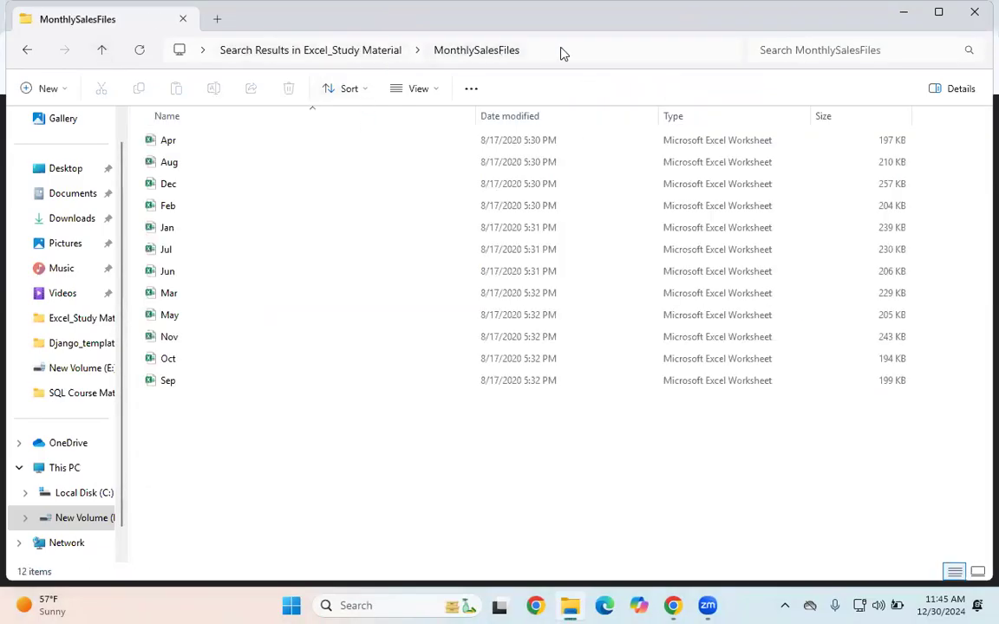
pyautogui.click(562, 49)
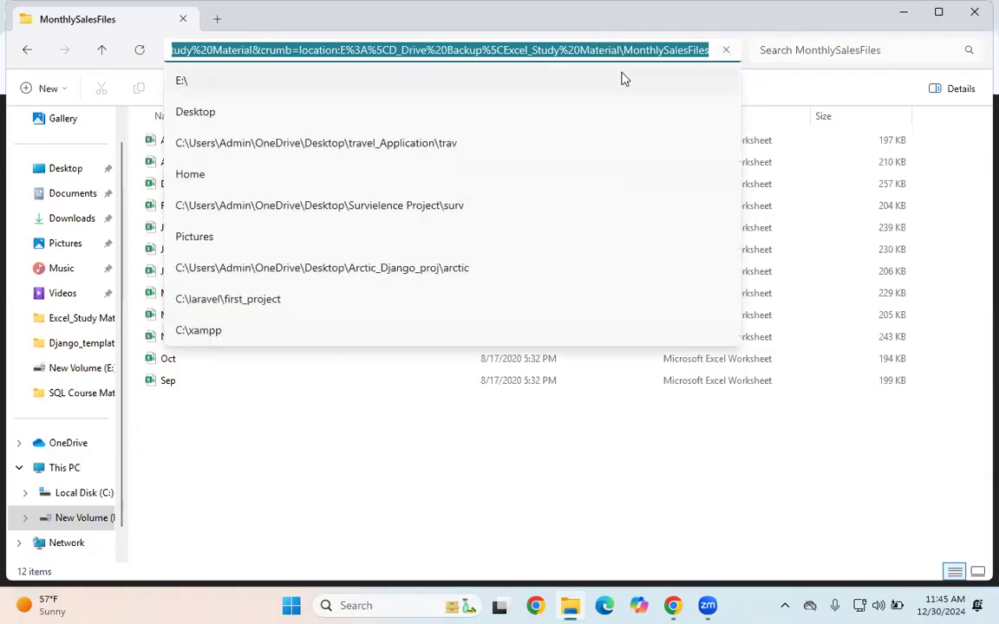
pyautogui.click(498, 50)
pyautogui.hotkey('ctrl', 'a')
# Step: Launch Excel with the Run command "excel" and create a blank workbook
pyautogui.press('super+r')
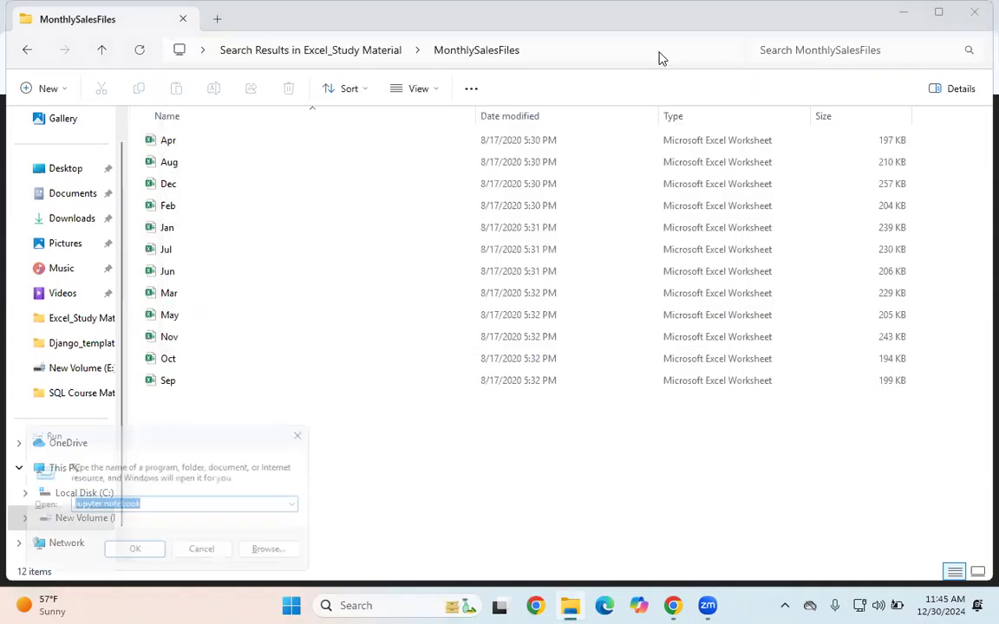
pyautogui.press('BackSpace')
pyautogui.write('excel')
pyautogui.press('Return')
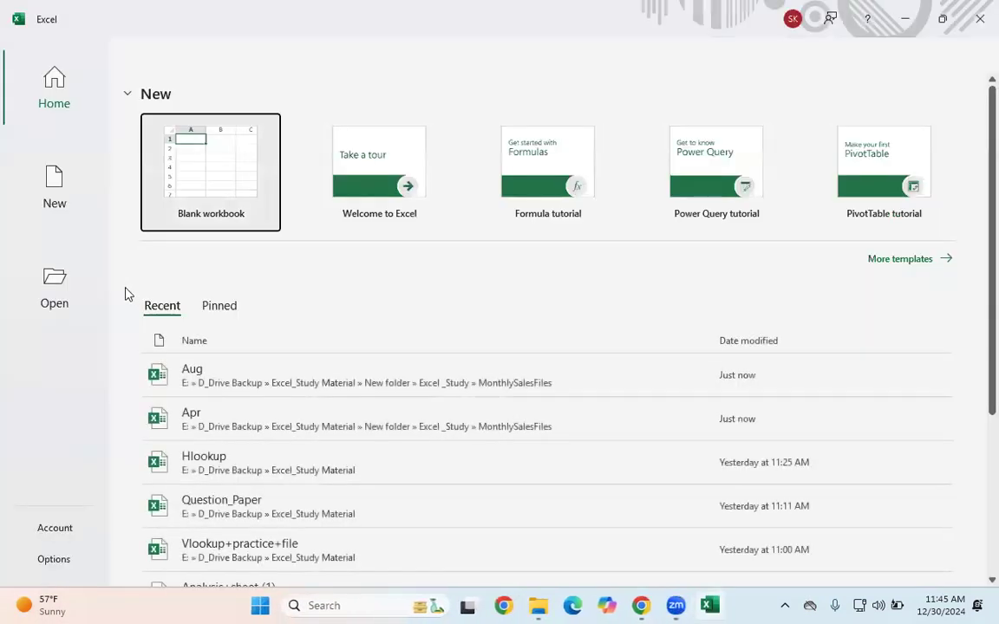
pyautogui.click(248, 197)
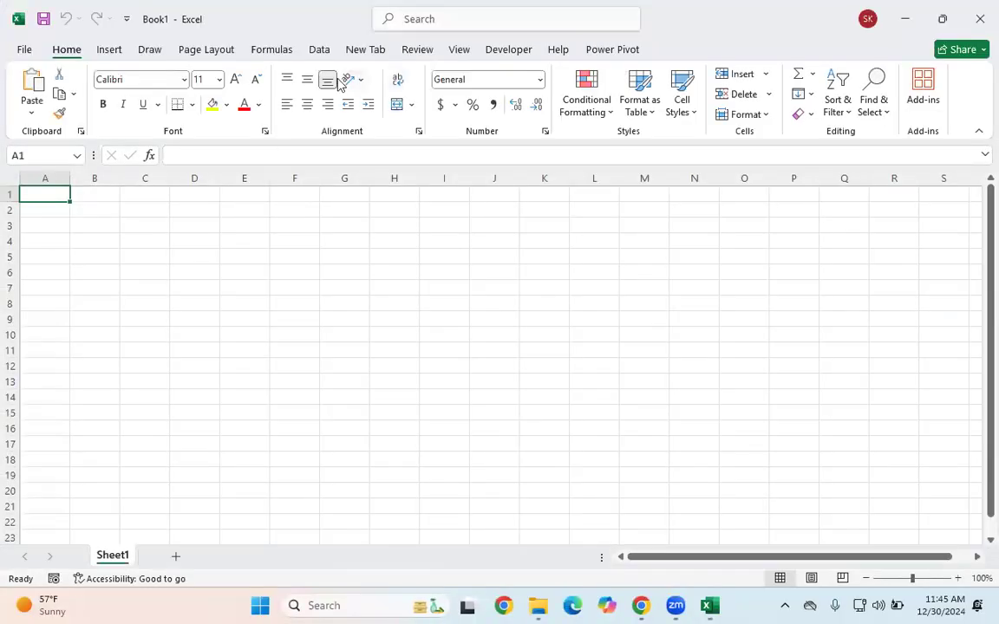
# Step: Examine the Get Data sources for files, databases, Azure, online services and other sources, plus the Combine Queries options
pyautogui.click(320, 50)
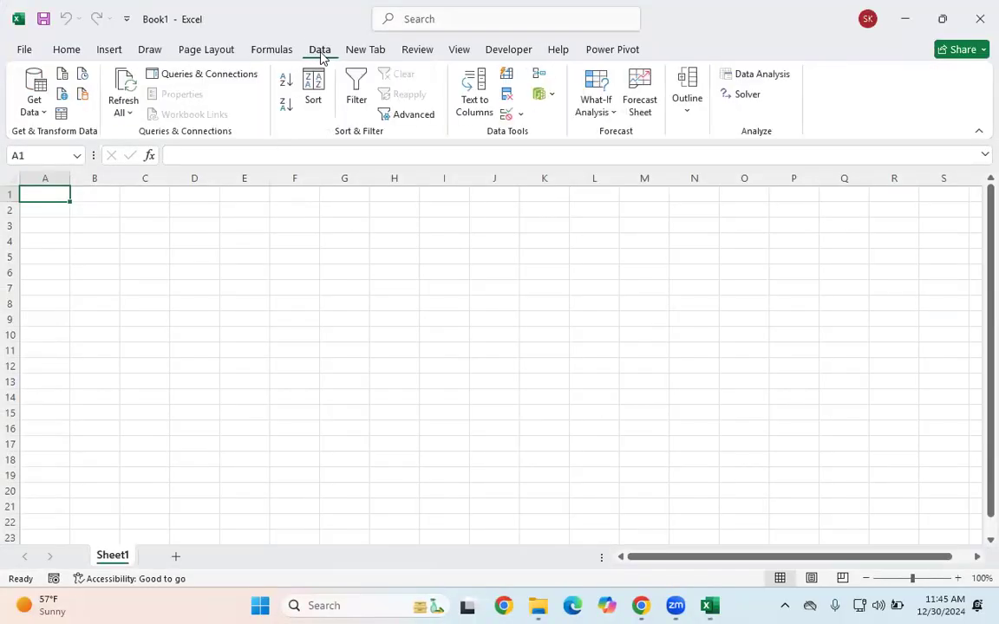
pyautogui.click(41, 110)
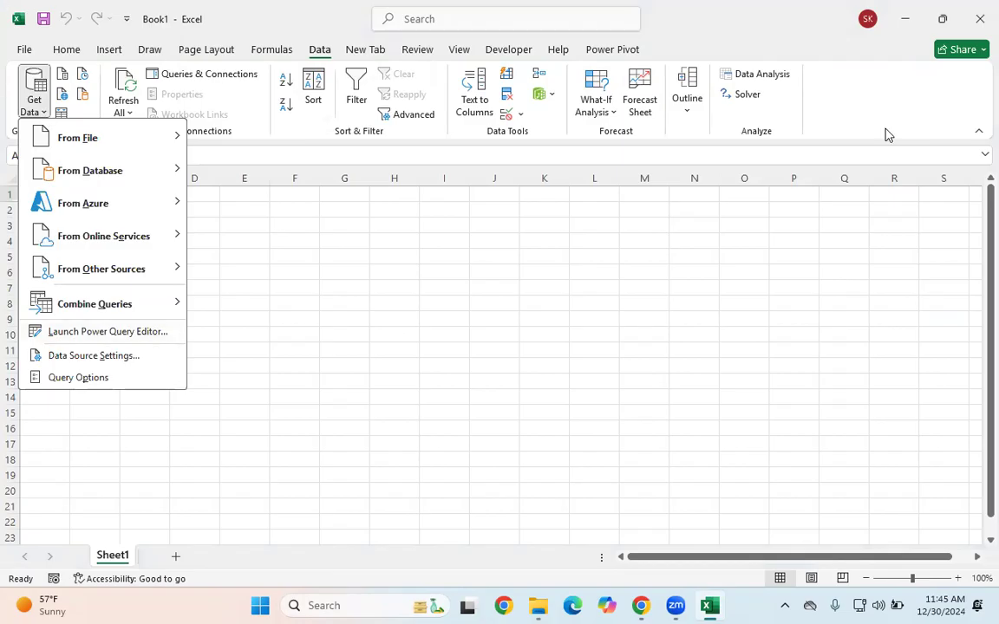
pyautogui.moveTo(78, 134)
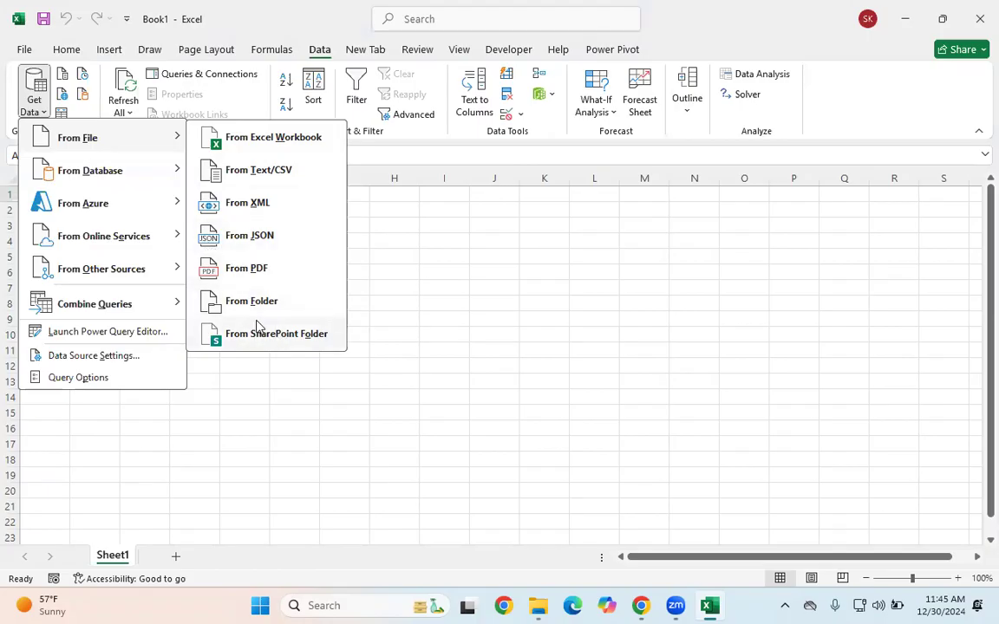
pyautogui.moveTo(113, 159)
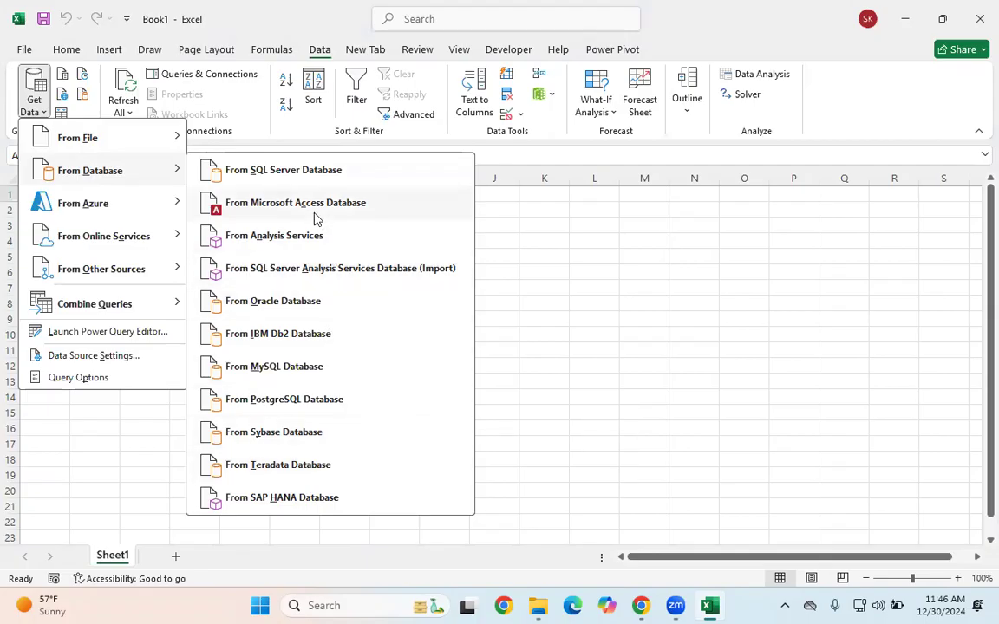
pyautogui.moveTo(81, 208)
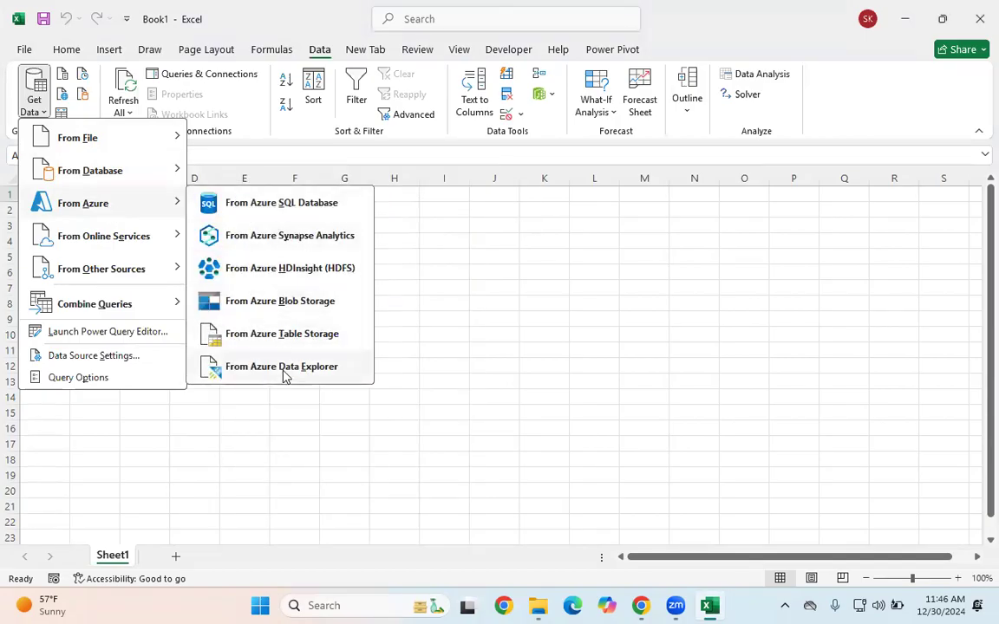
pyautogui.moveTo(122, 243)
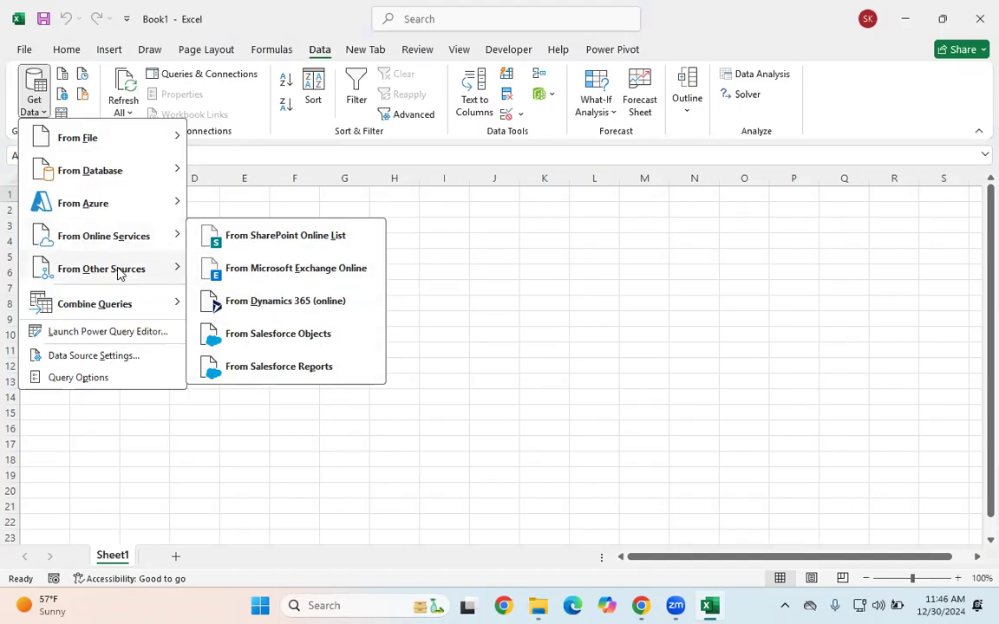
pyautogui.moveTo(122, 273)
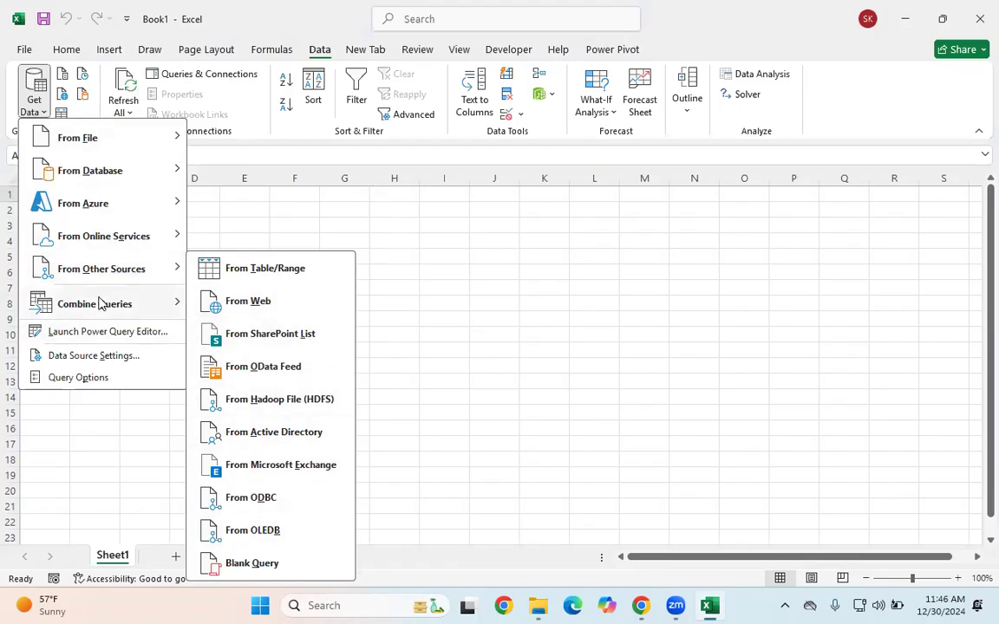
pyautogui.moveTo(106, 302)
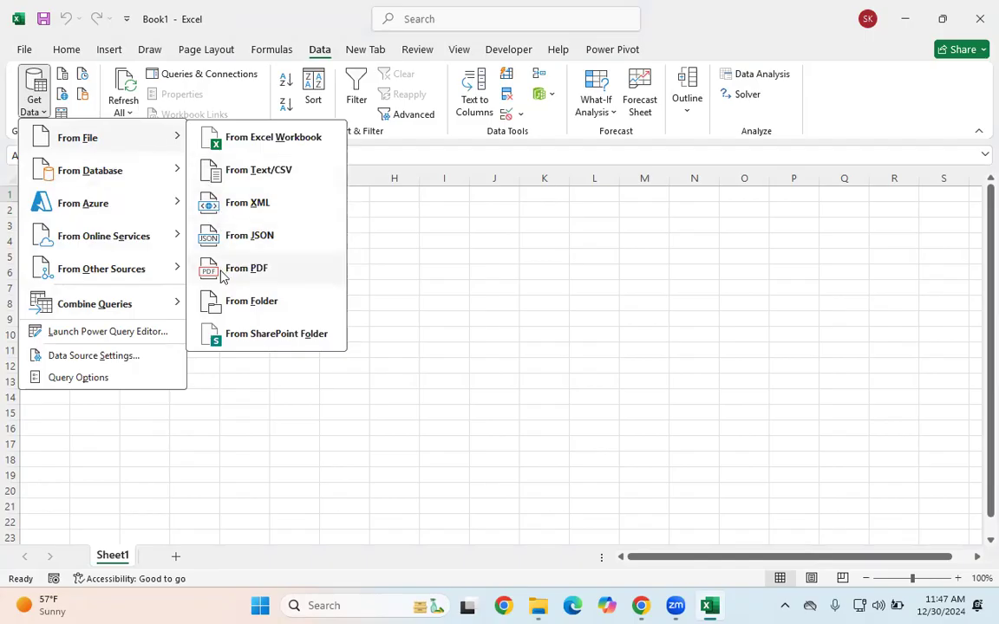
# Step: Import data from a folder, choosing MonthlySalesFiles inside Excel_Study Material\New folder\Excel _Study
pyautogui.click(220, 315)
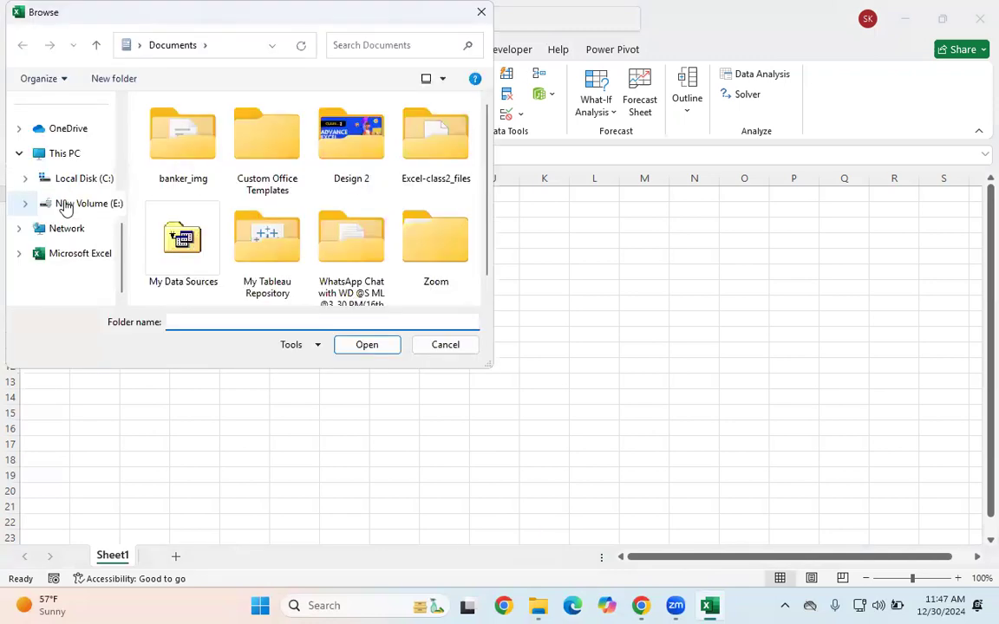
pyautogui.scroll(-3, 87, 243)
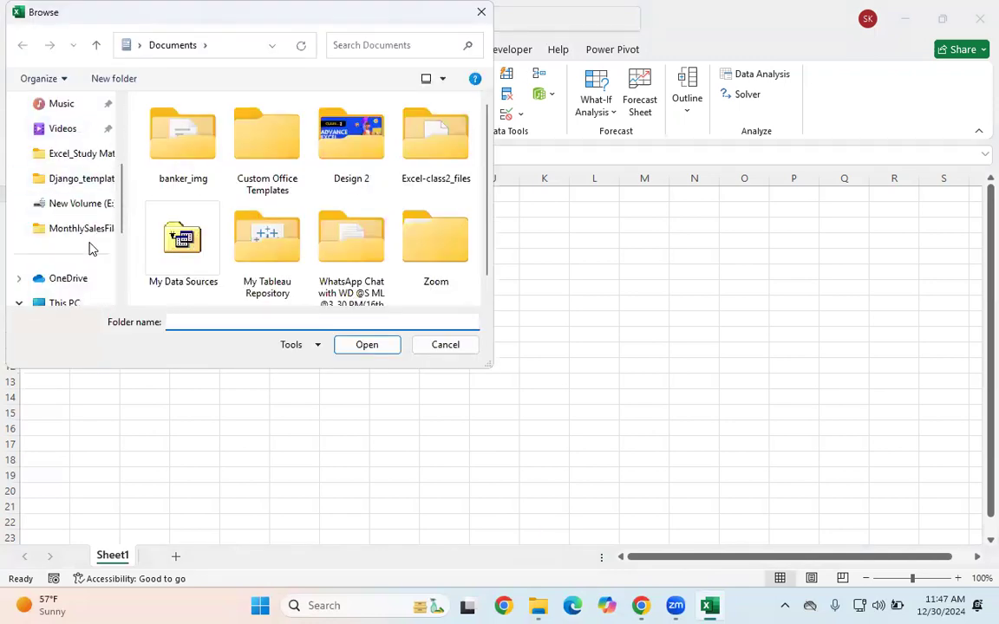
pyautogui.click(92, 163)
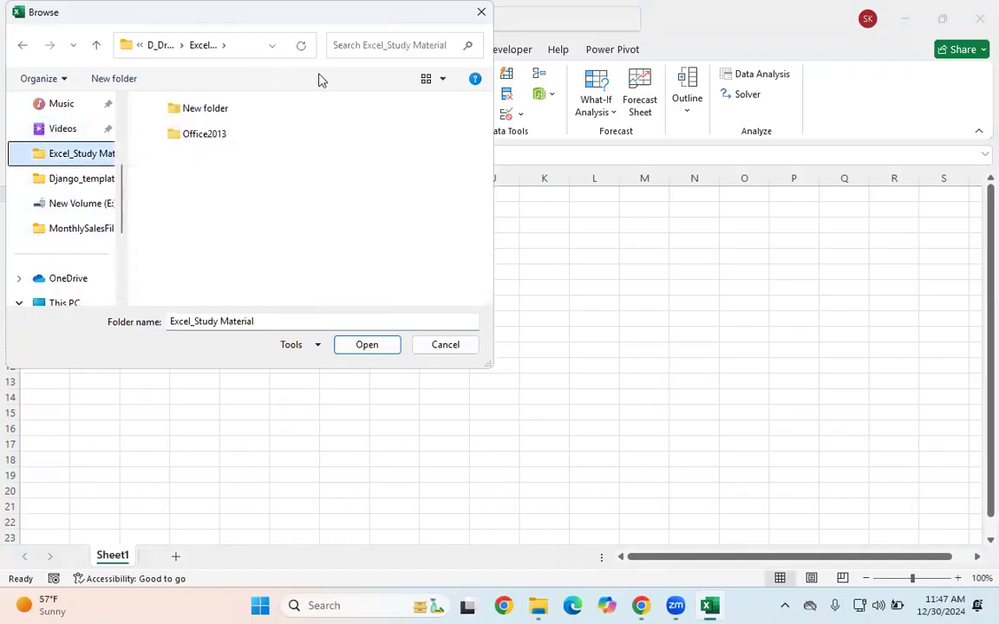
pyautogui.click(222, 110)
pyautogui.doubleClick(222, 110)
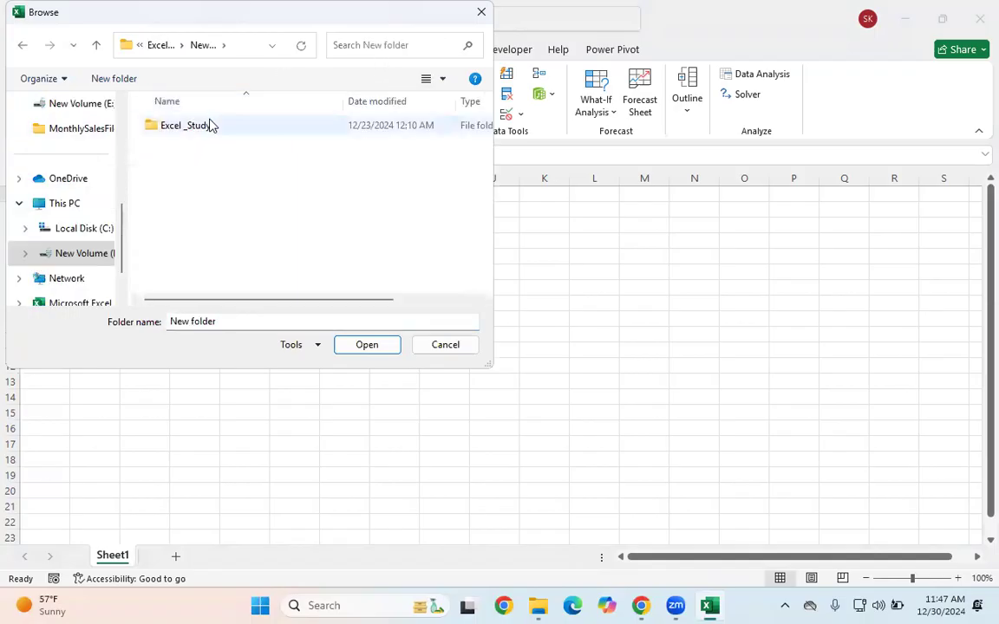
pyautogui.doubleClick(207, 127)
pyautogui.click(196, 125)
pyautogui.click(366, 345)
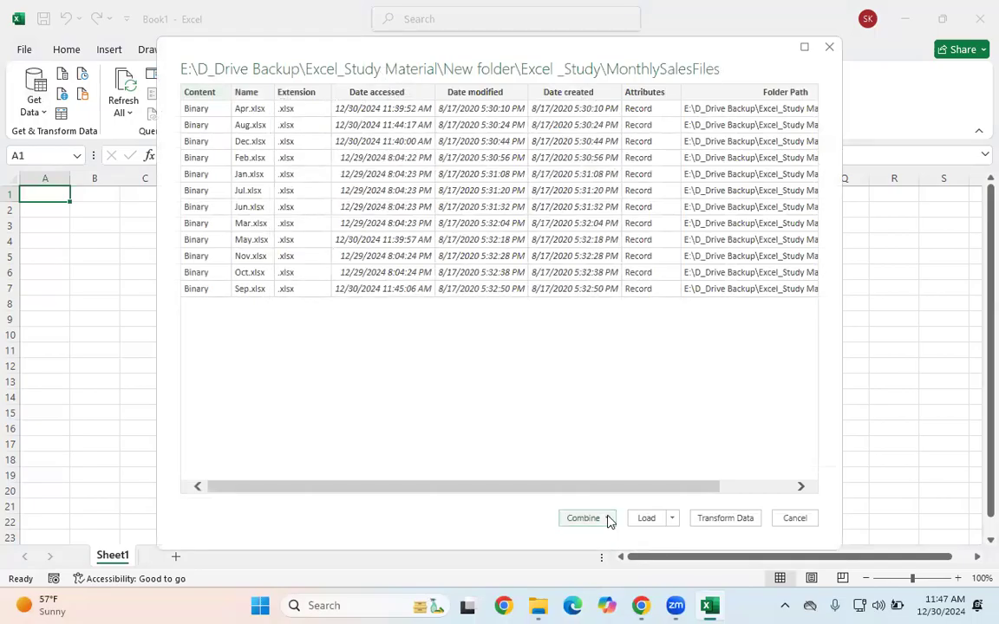
# Step: Review the Combine and Load options offered for the folder's files
pyautogui.click(605, 518)
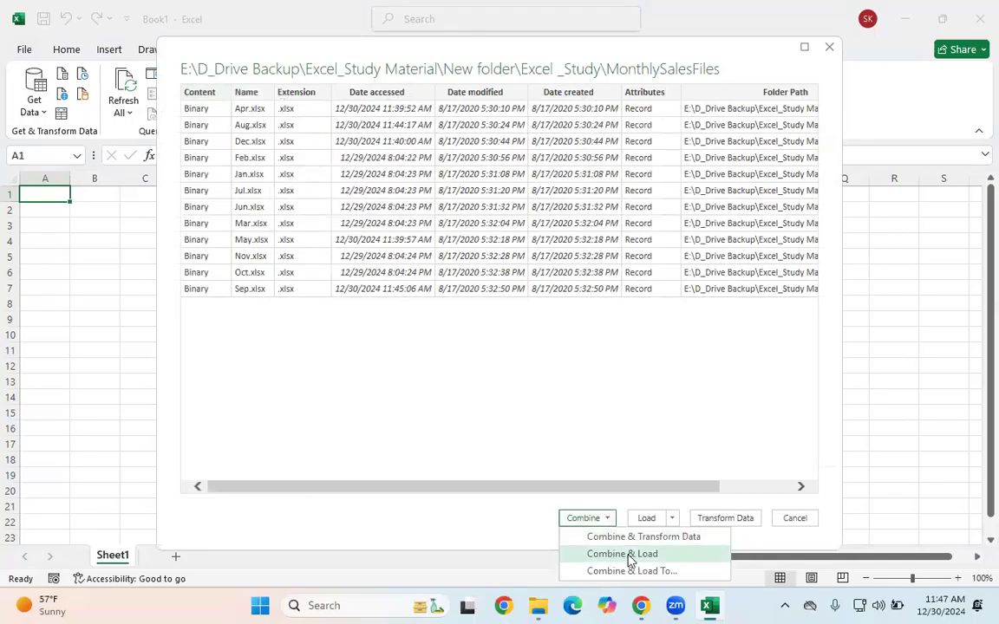
pyautogui.click(666, 512)
pyautogui.click(673, 518)
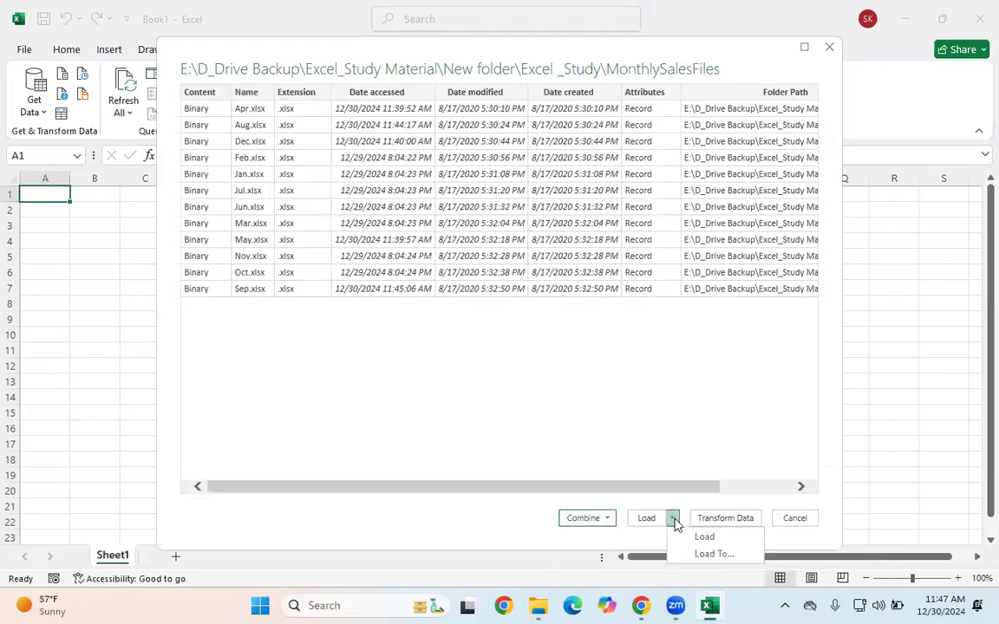
pyautogui.click(676, 461)
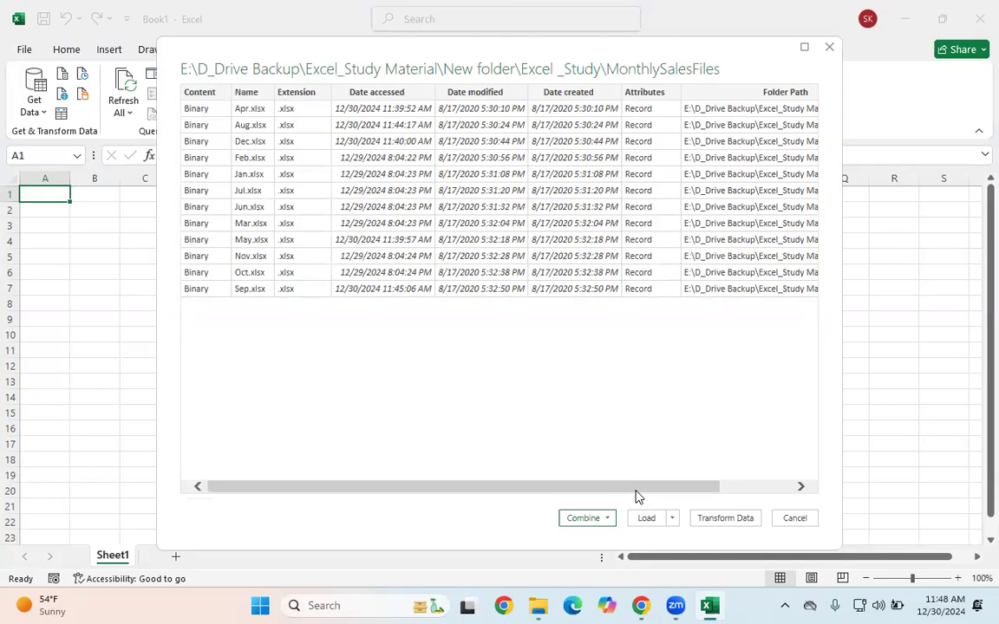
# Step: Combine and transform the monthly files, extracting the Data sheet from each with the first file as sample
pyautogui.click(607, 519)
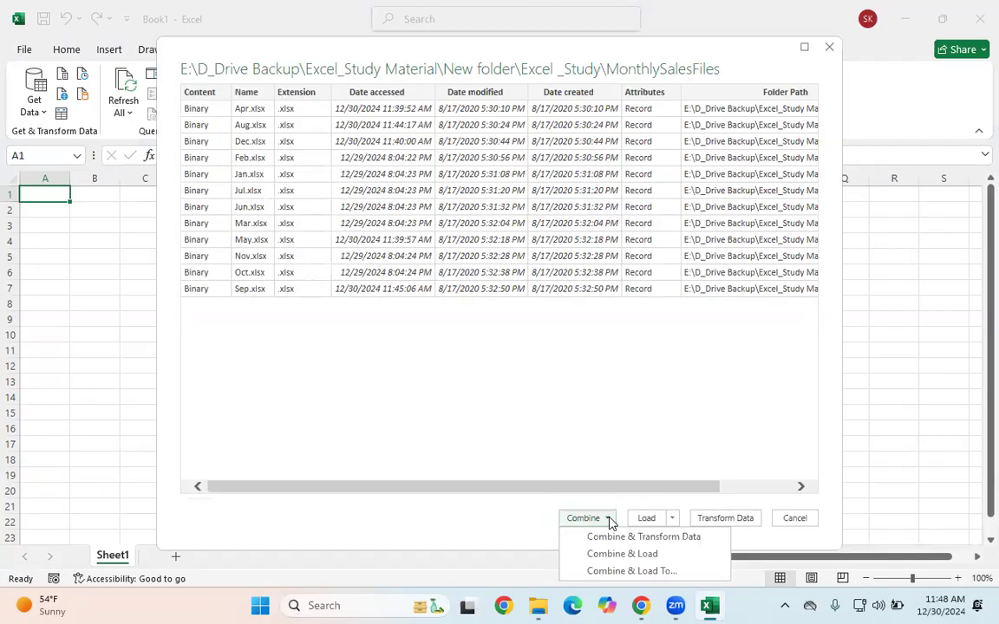
pyautogui.click(614, 537)
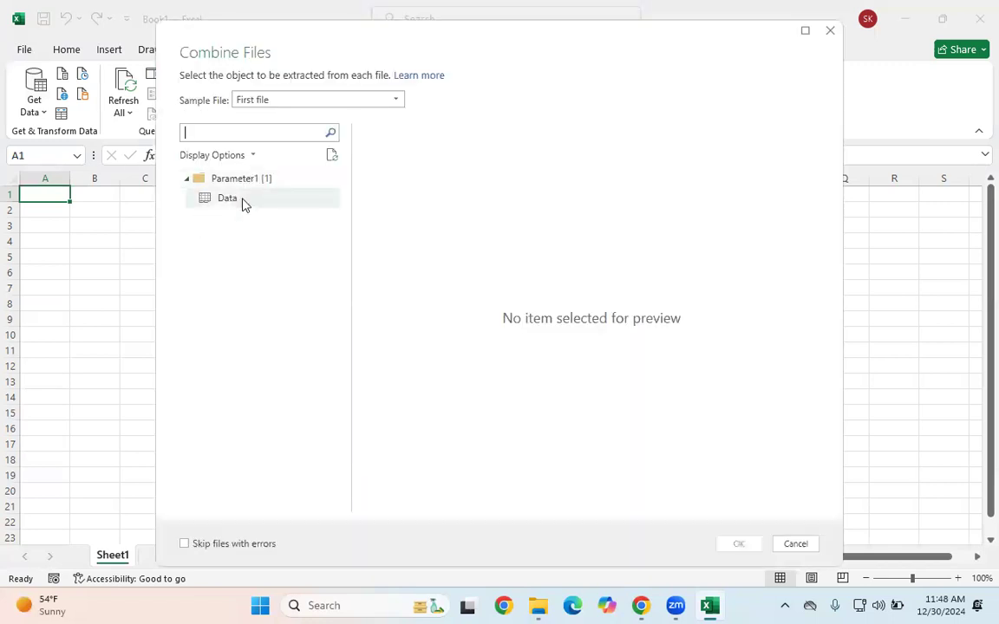
pyautogui.click(244, 200)
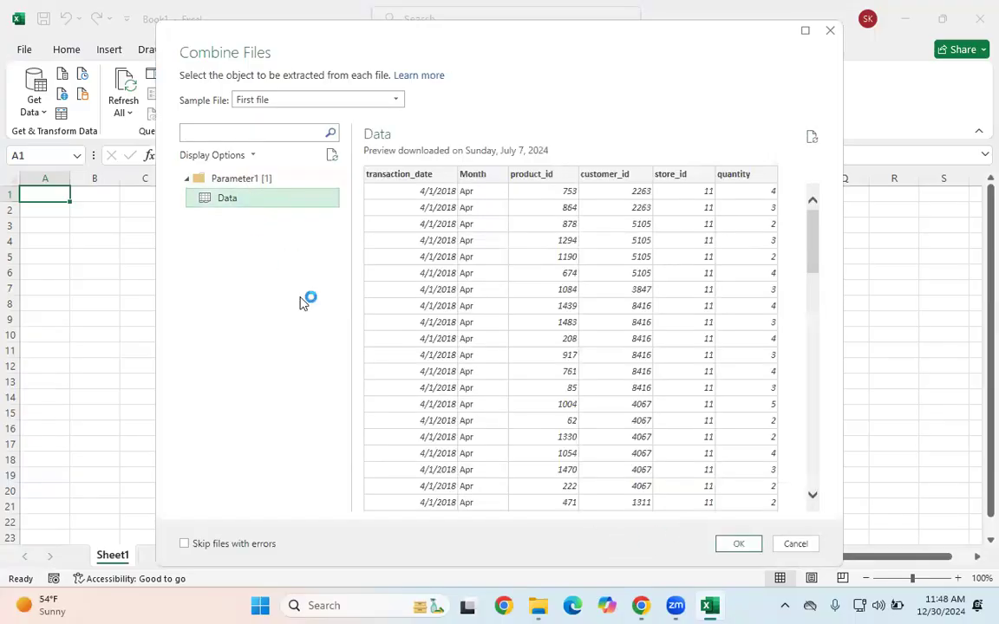
pyautogui.scroll(-20, 521, 323)
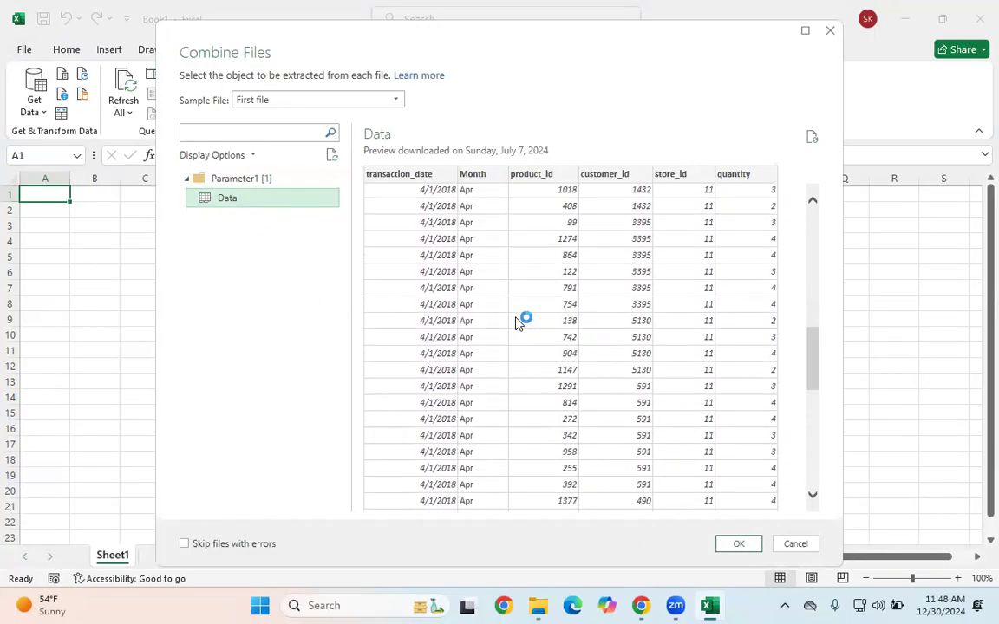
pyautogui.click(740, 544)
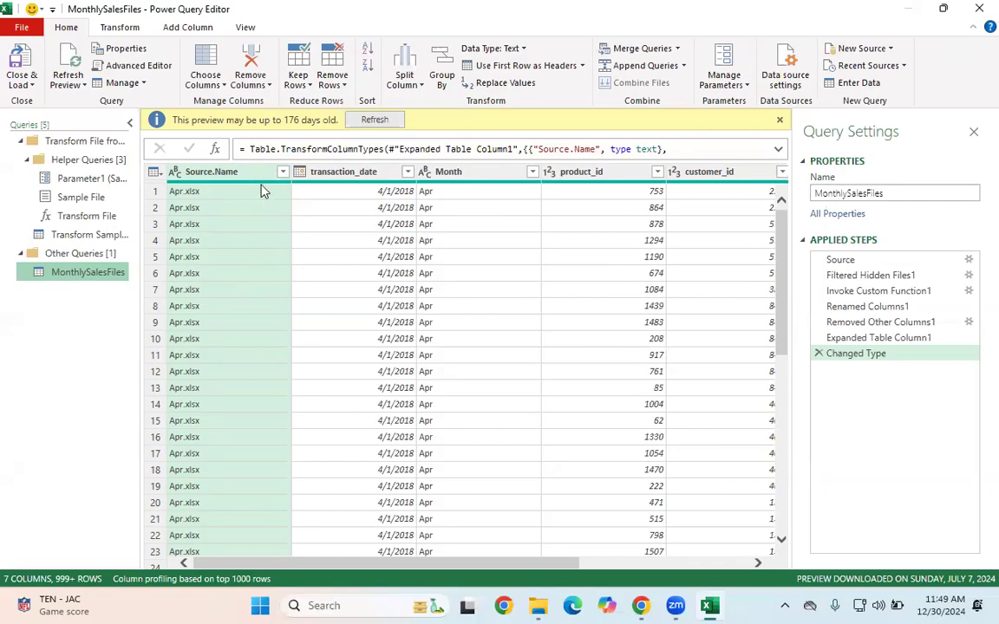
# Step: Turn on column quality in the MonthlySalesFiles query preview and review it across the columns
pyautogui.moveTo(263, 187)
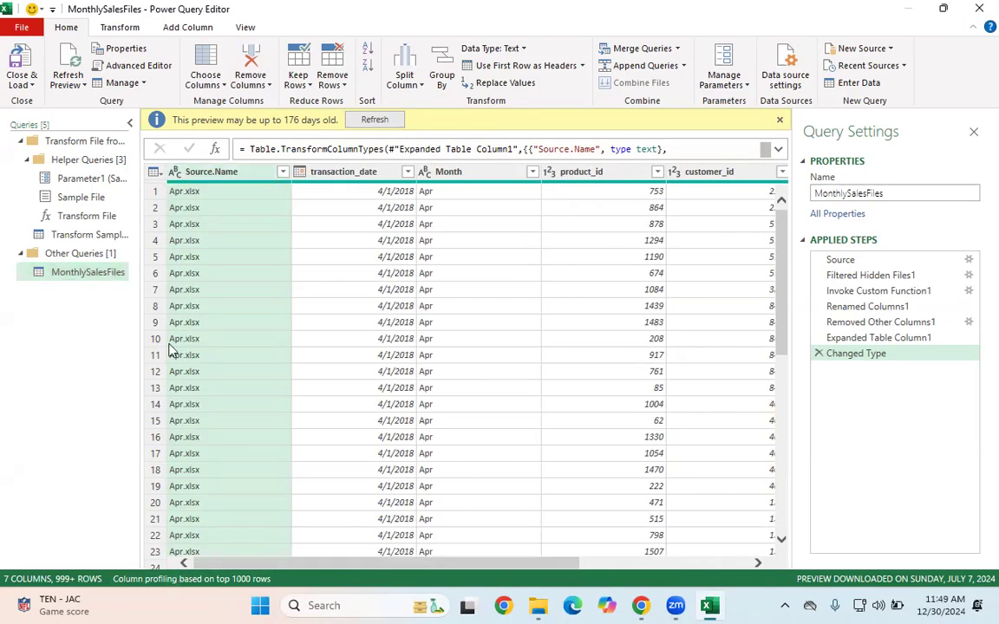
pyautogui.click(246, 27)
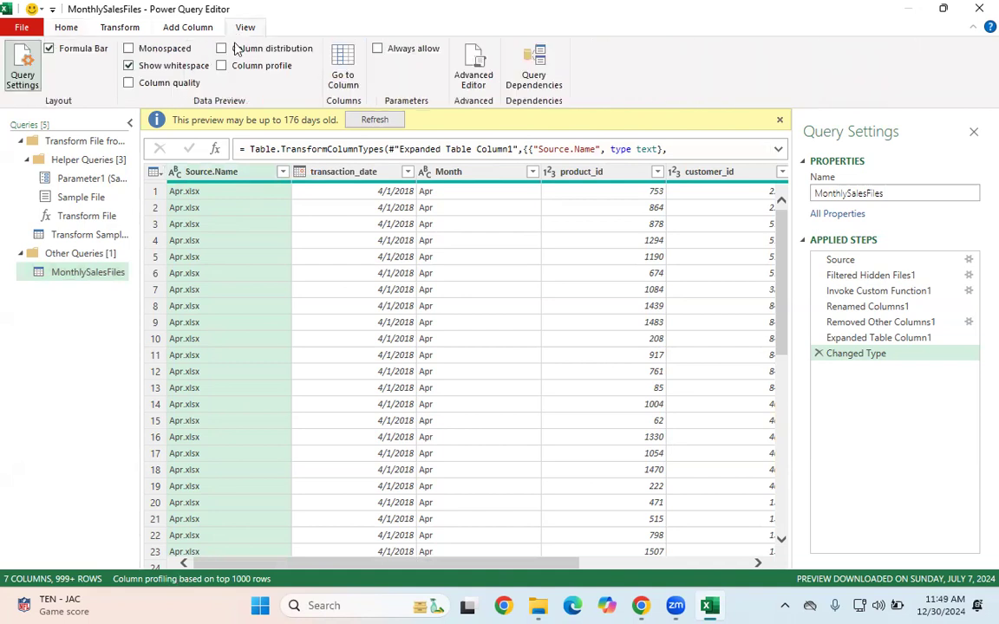
pyautogui.click(143, 83)
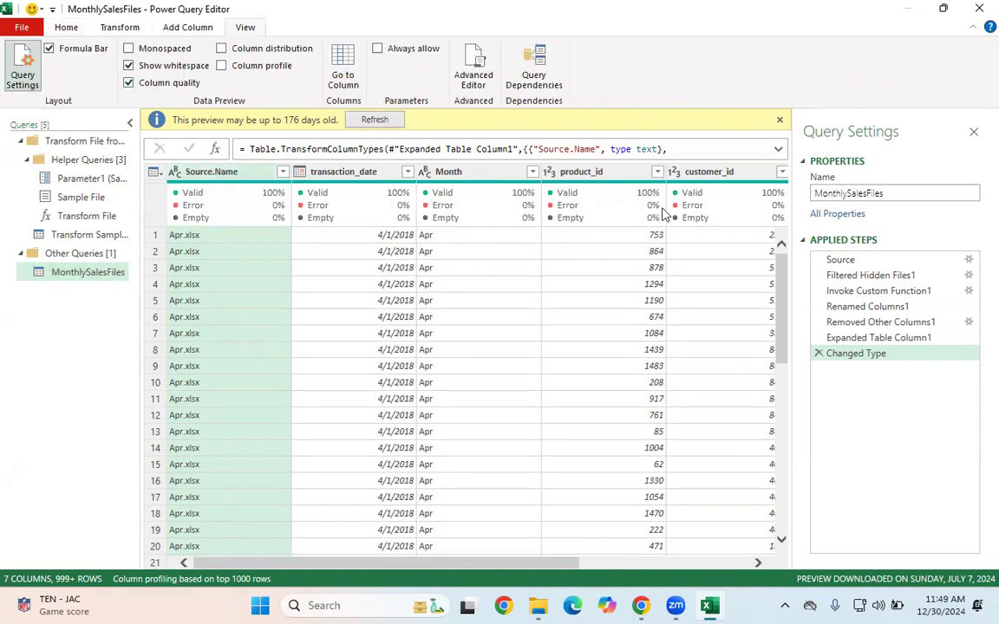
pyautogui.moveTo(511, 565); pyautogui.dragTo(130, 542)
# Step: Filter the Source.Name column to the rows from Jan.xlsx and Mar.xlsx, loading the complete list of file names first
pyautogui.click(333, 173)
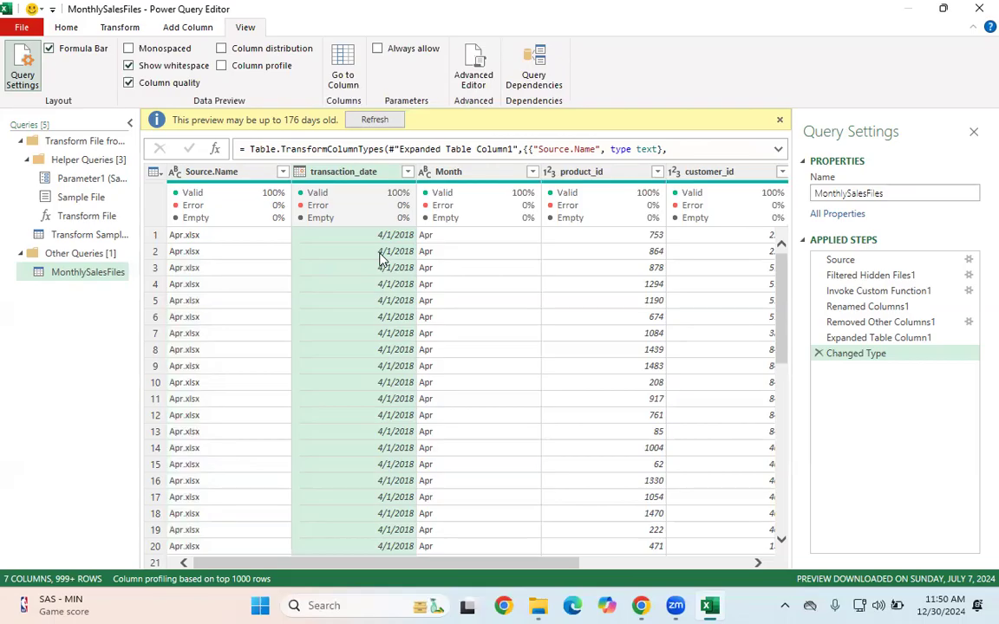
pyautogui.moveTo(453, 563); pyautogui.dragTo(555, 566)
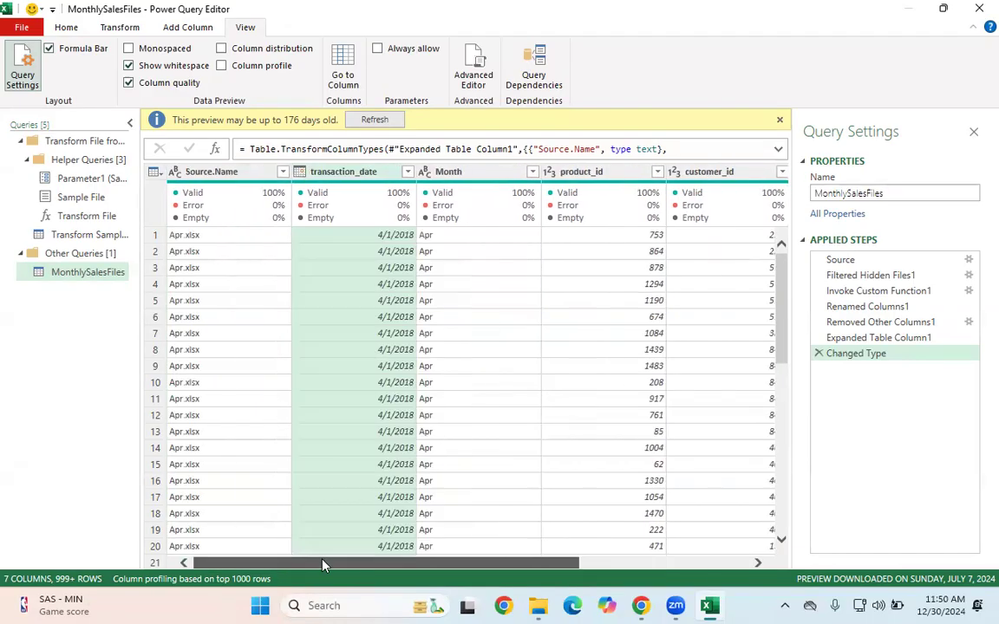
pyautogui.click(283, 172)
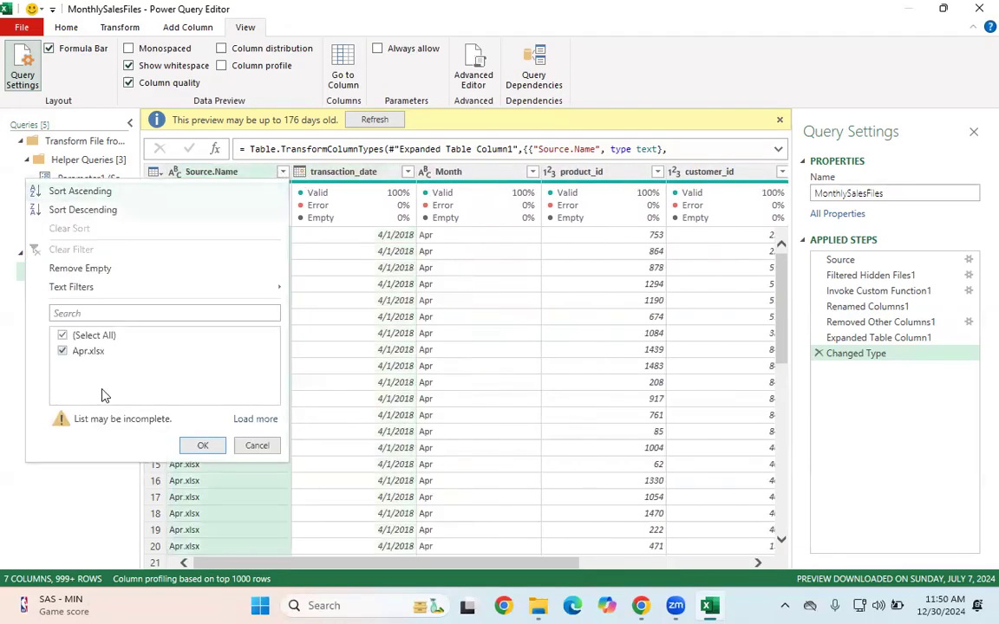
pyautogui.click(247, 419)
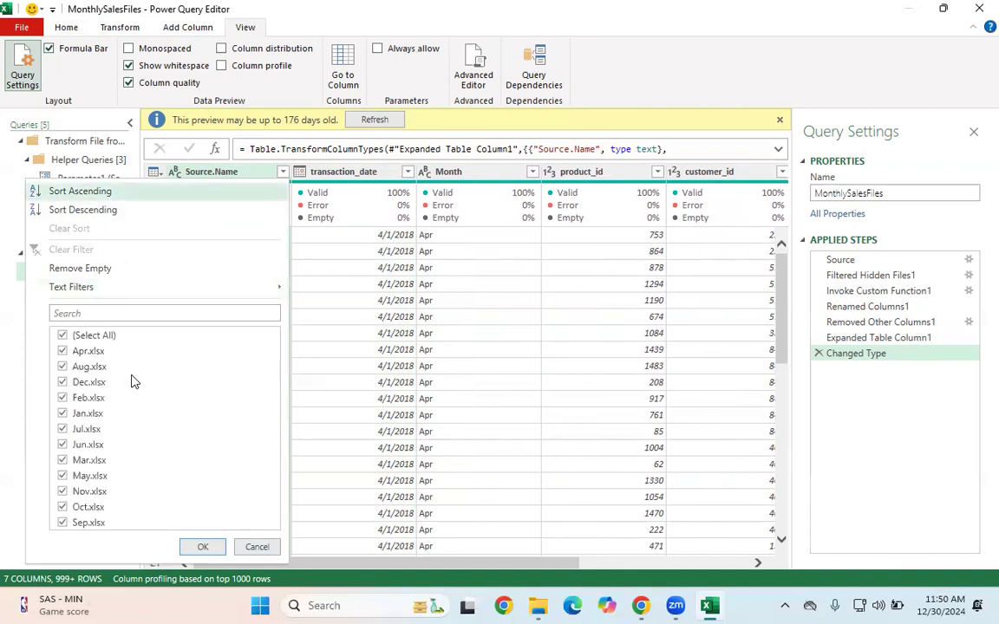
pyautogui.click(68, 335)
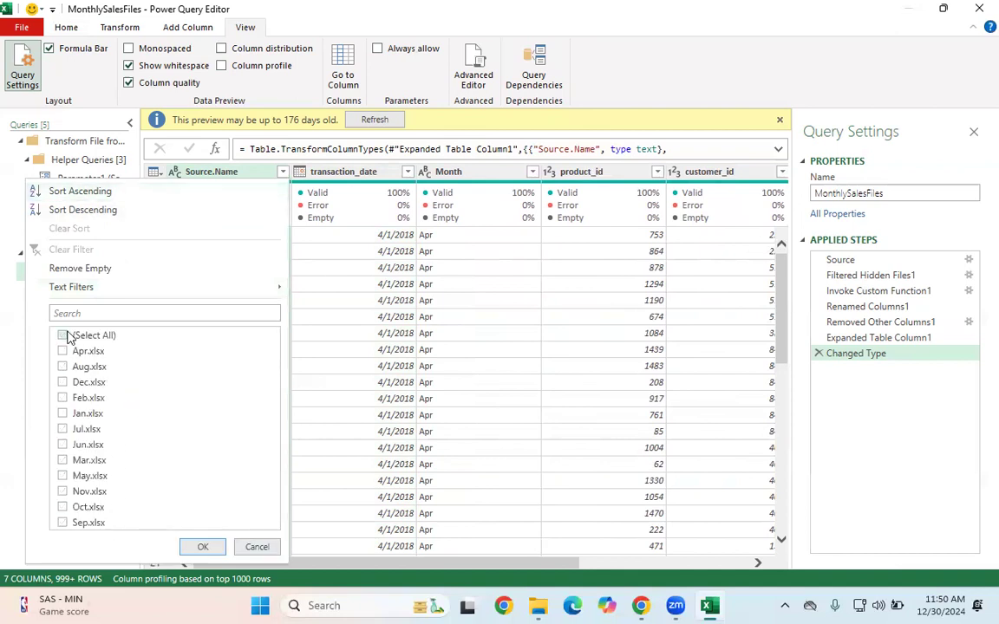
pyautogui.click(63, 411)
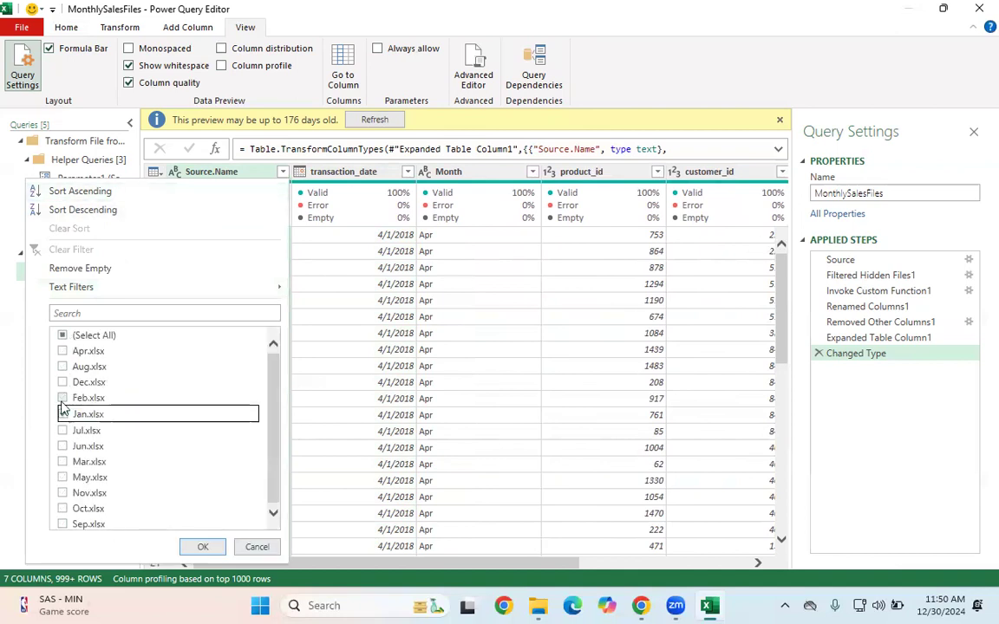
pyautogui.click(62, 461)
pyautogui.click(199, 546)
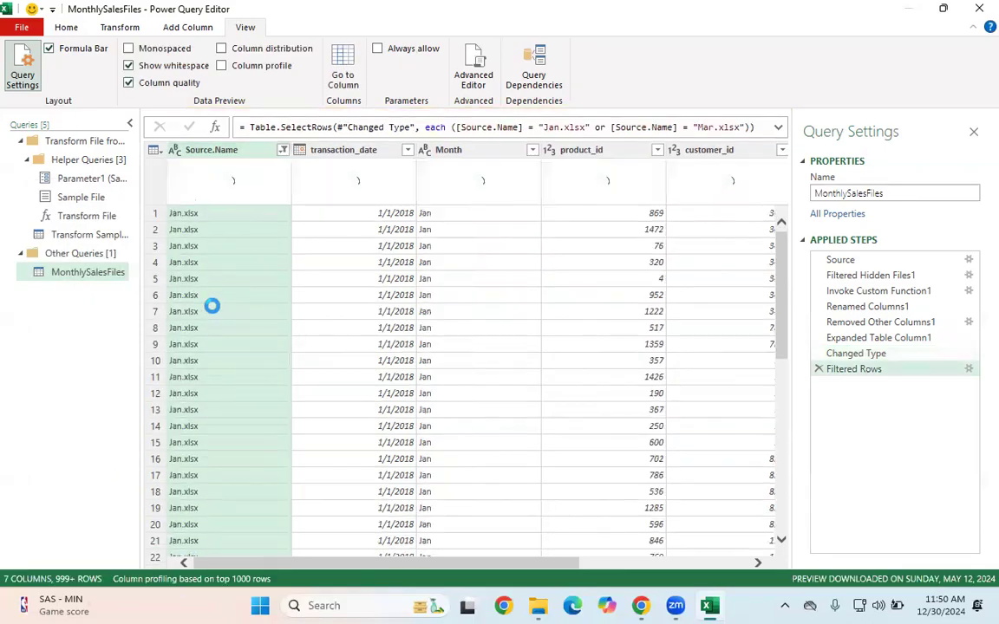
pyautogui.scroll(-10, 216, 420)
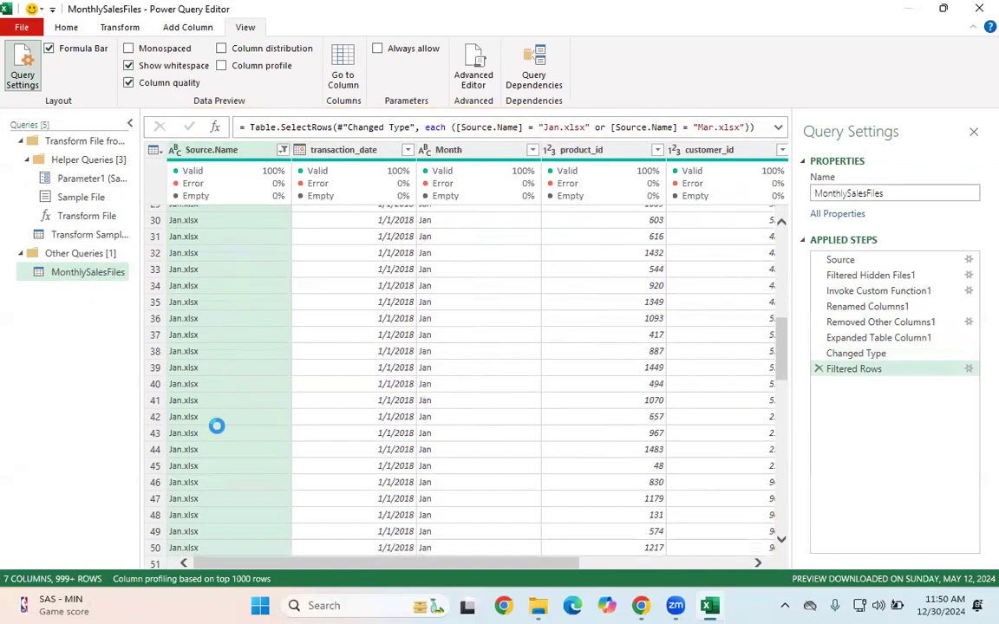
pyautogui.scroll(9, 217, 424)
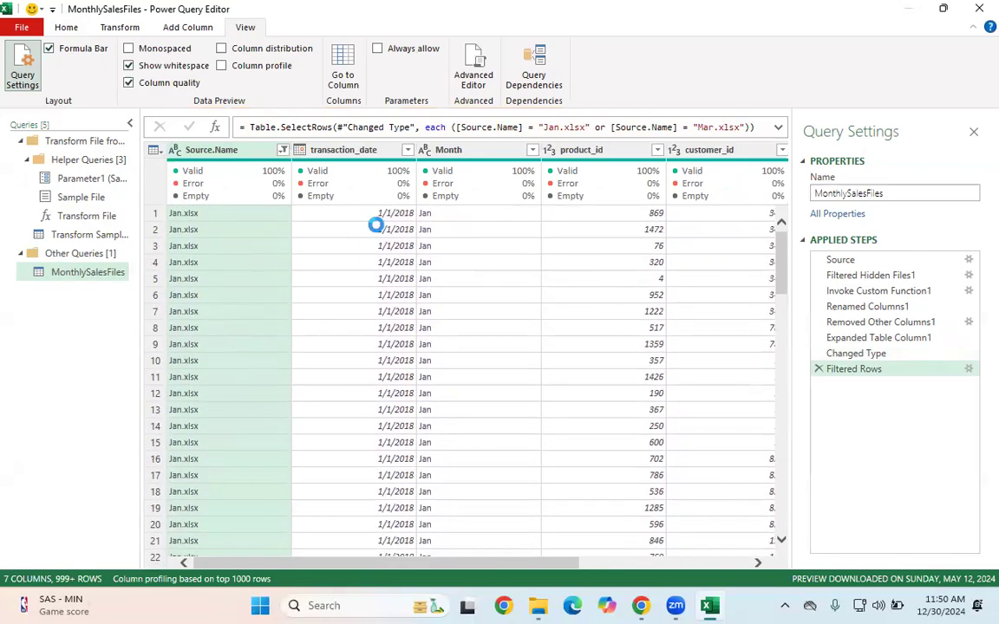
# Step: Try extracting the year from the transaction_date column, and remove that applied step again
pyautogui.click(351, 149)
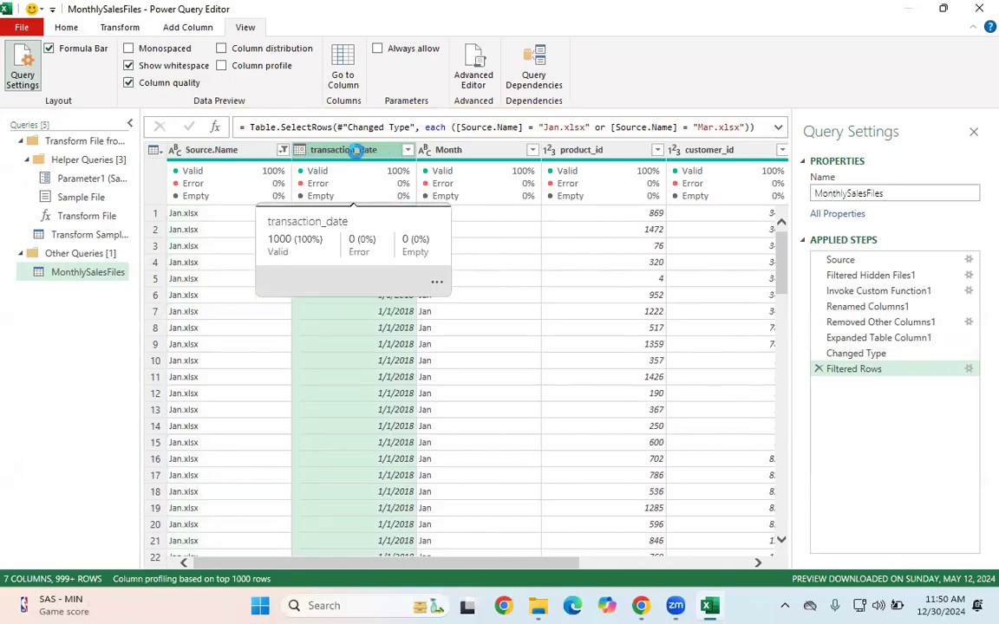
pyautogui.rightClick(356, 150)
pyautogui.moveTo(501, 313)
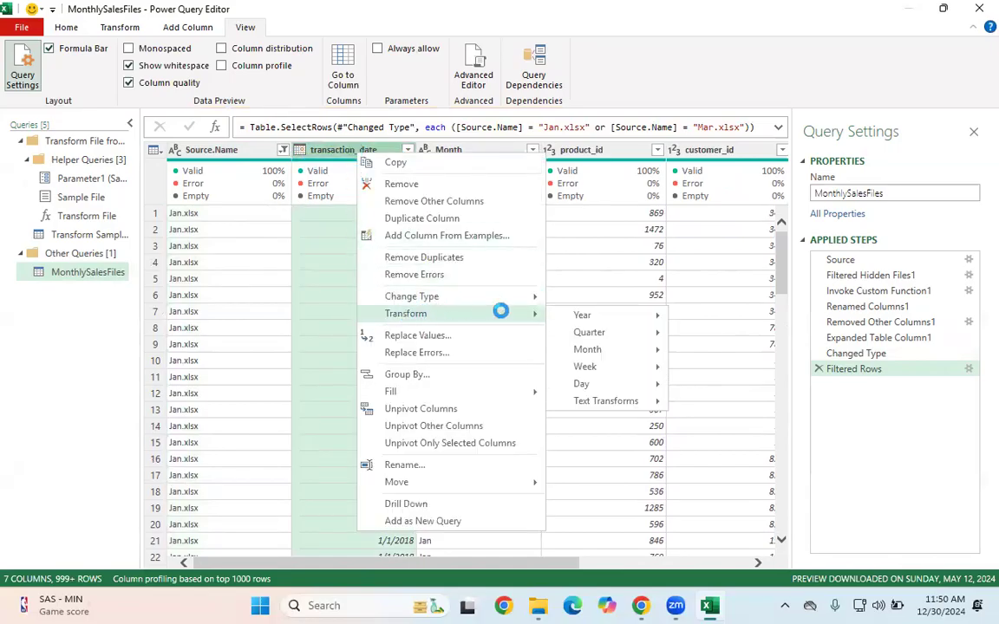
pyautogui.moveTo(593, 312)
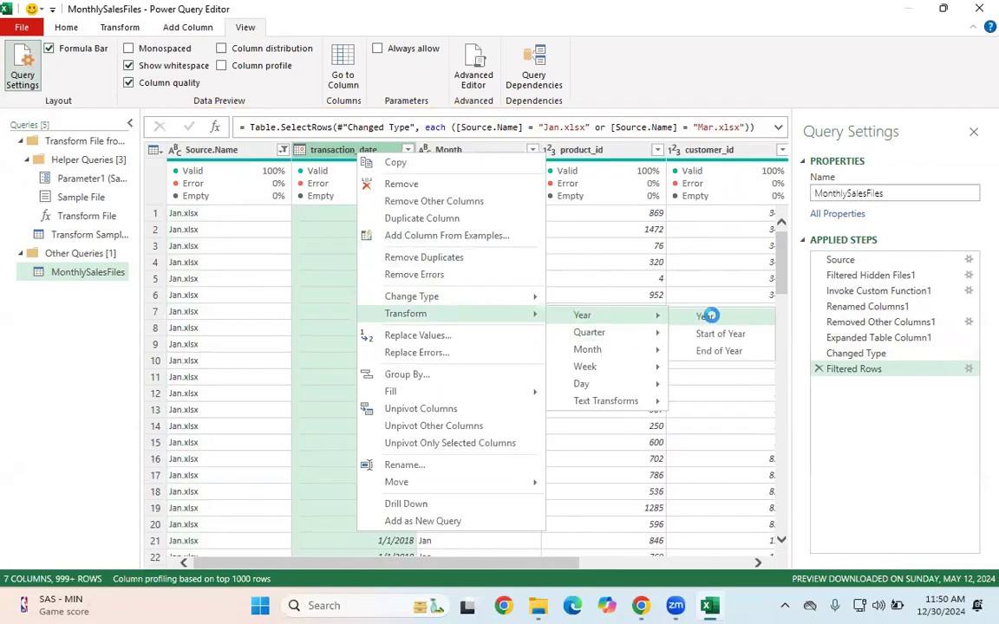
pyautogui.click(704, 316)
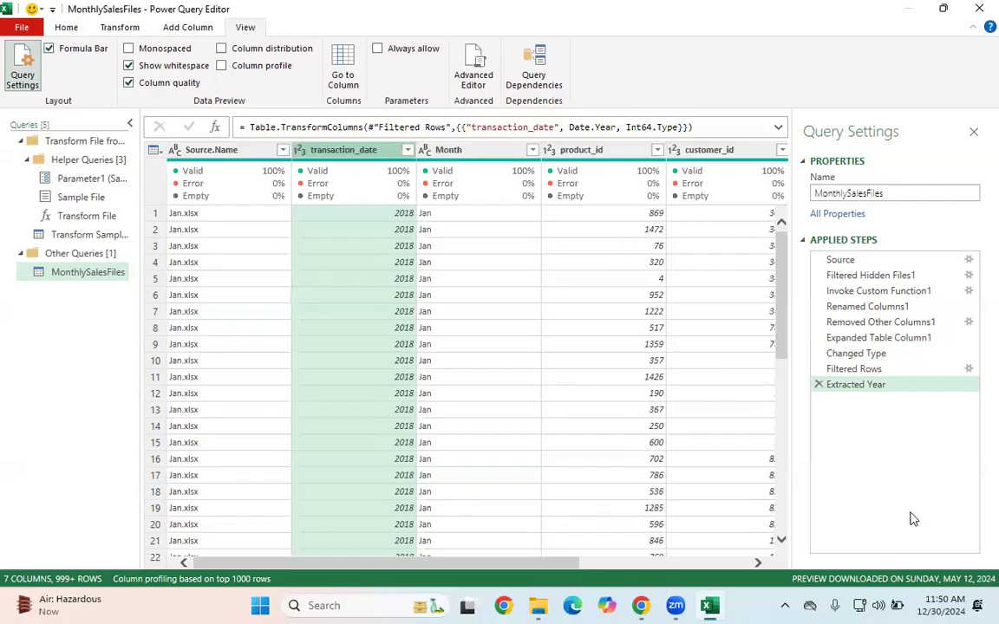
pyautogui.click(816, 384)
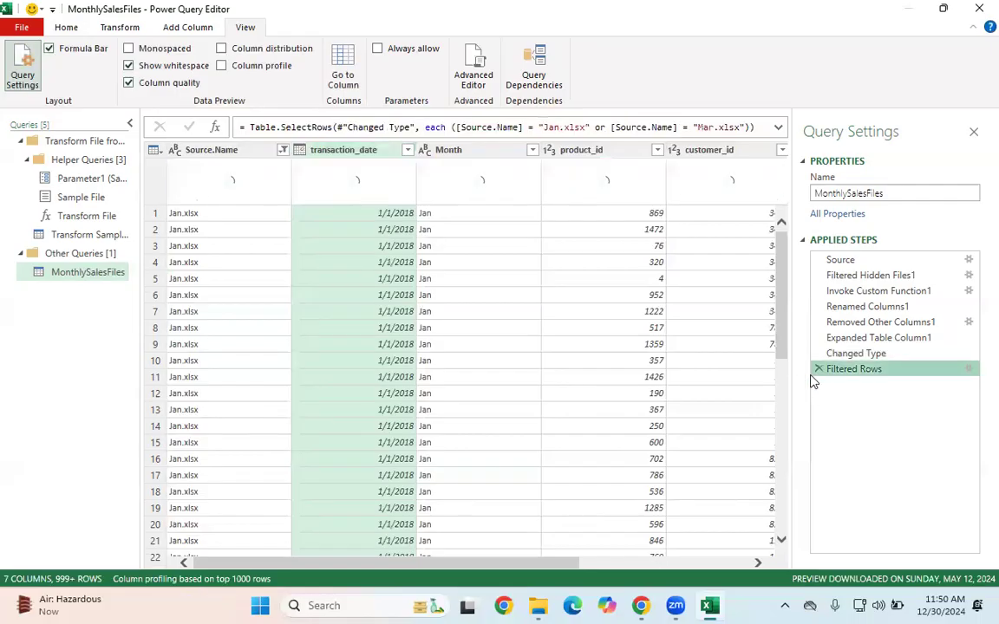
# Step: Try extracting the name of the month from the transaction_date column, and remove that applied step again
pyautogui.rightClick(330, 156)
pyautogui.moveTo(415, 314)
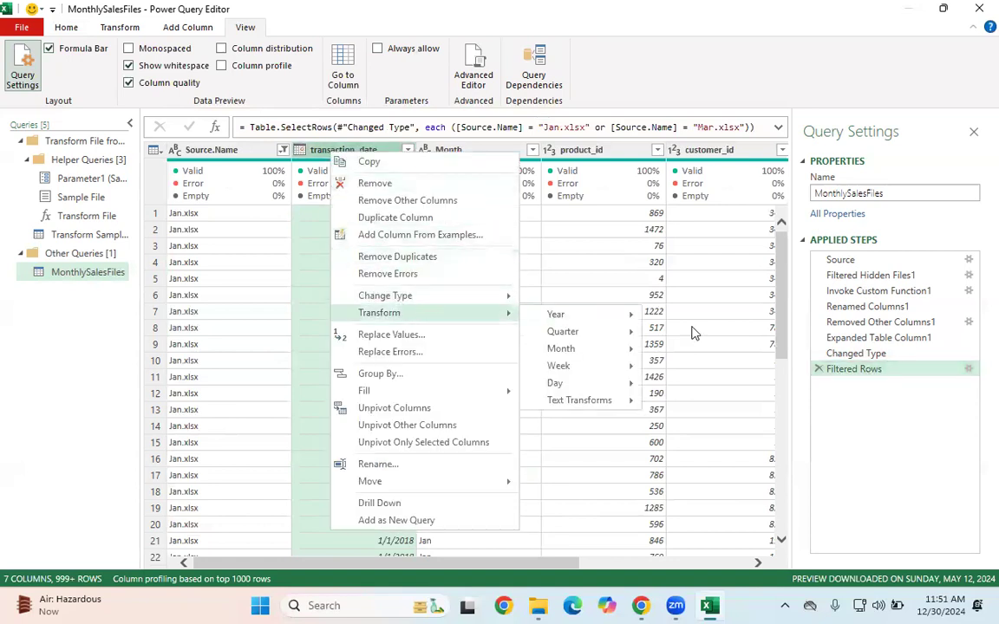
pyautogui.moveTo(591, 349)
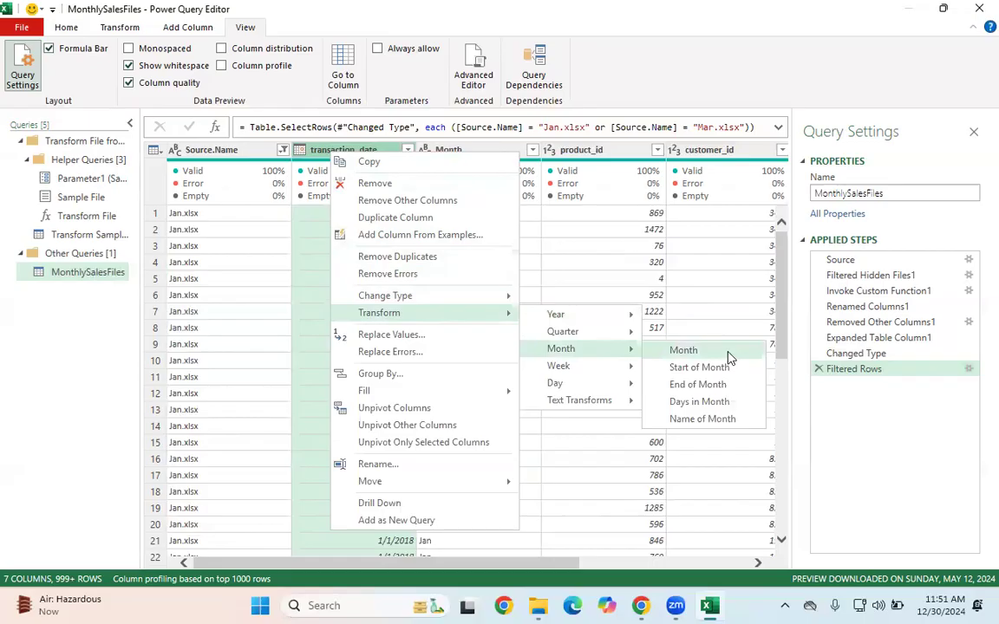
pyautogui.click(702, 418)
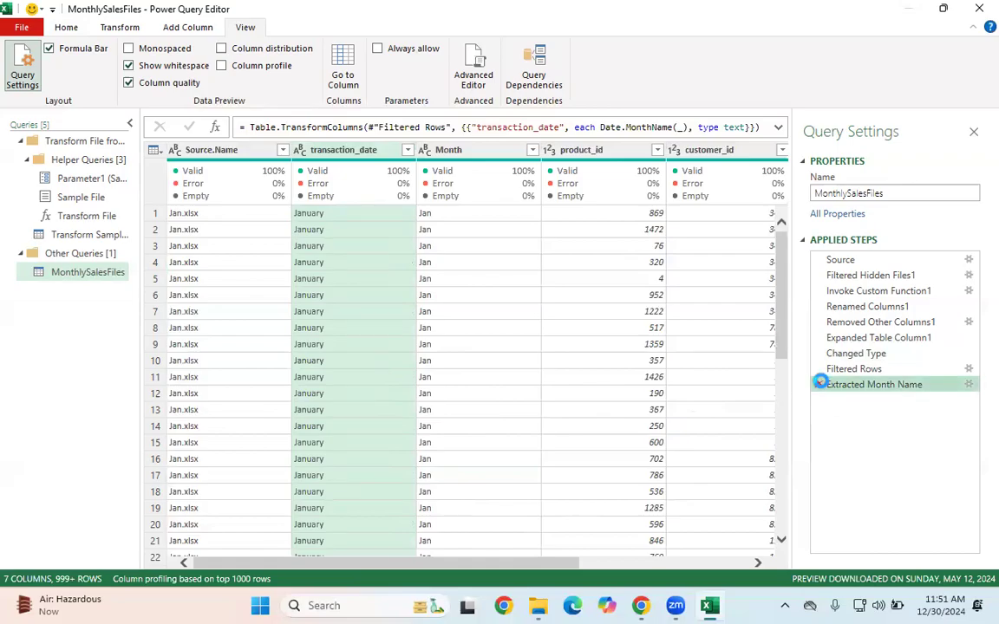
pyautogui.click(854, 368)
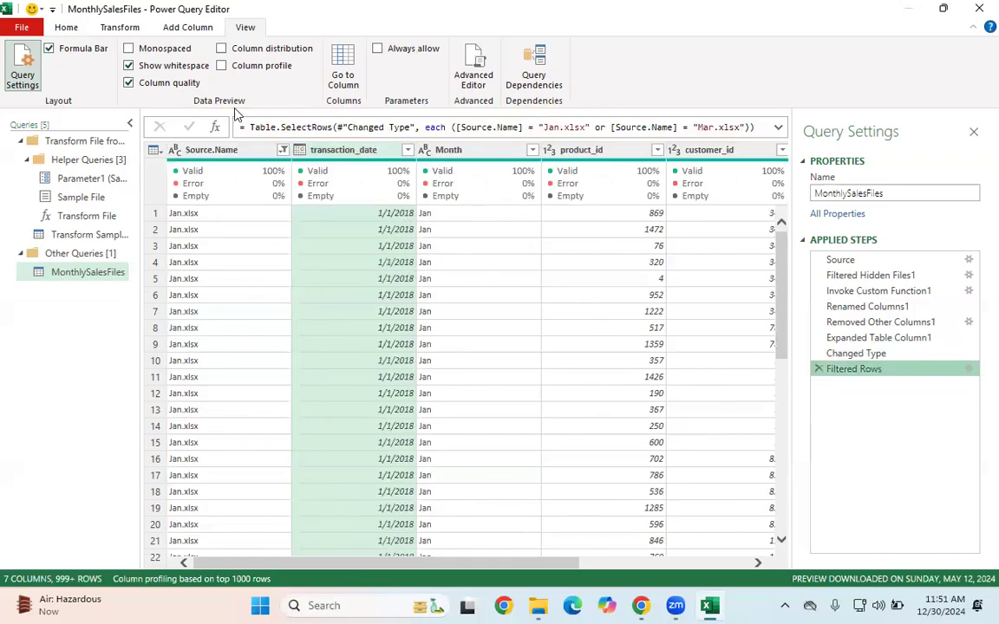
# Step: Turn off column quality in the data preview and look across all the columns
pyautogui.click(166, 82)
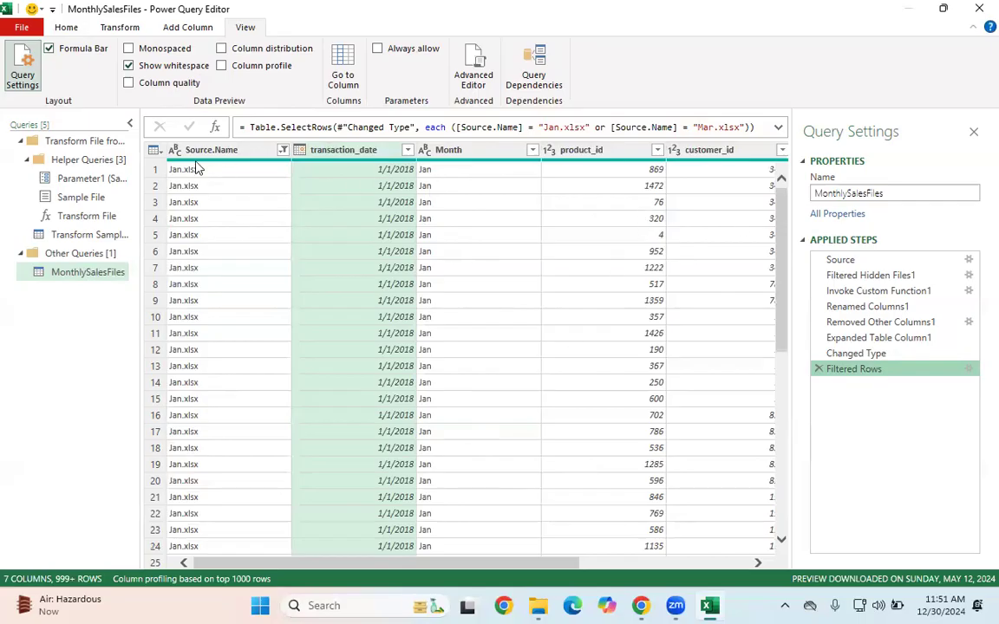
pyautogui.moveTo(486, 561); pyautogui.dragTo(765, 547)
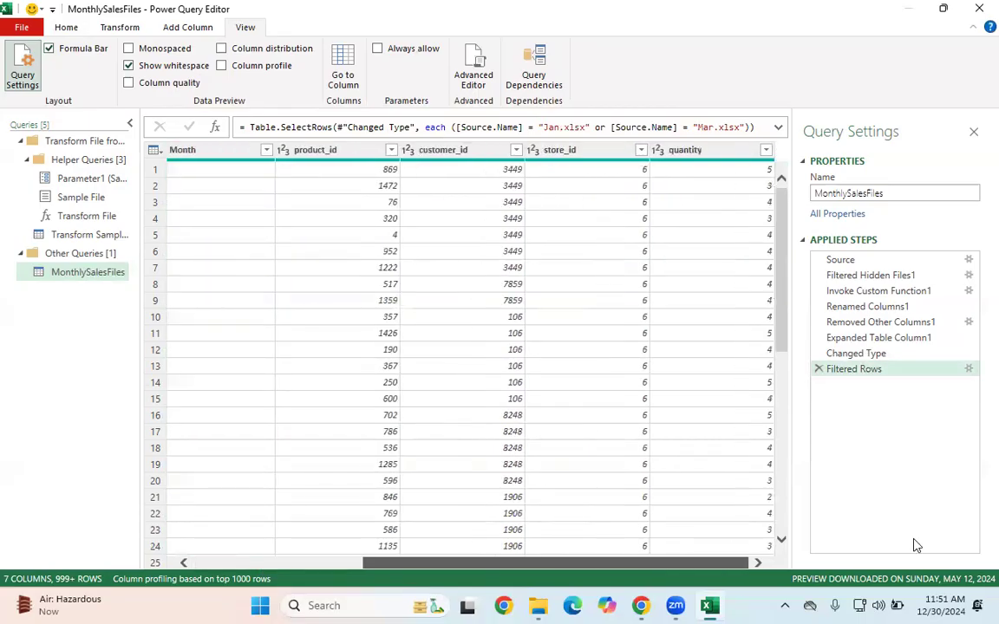
pyautogui.moveTo(914, 540); pyautogui.dragTo(269, 563)
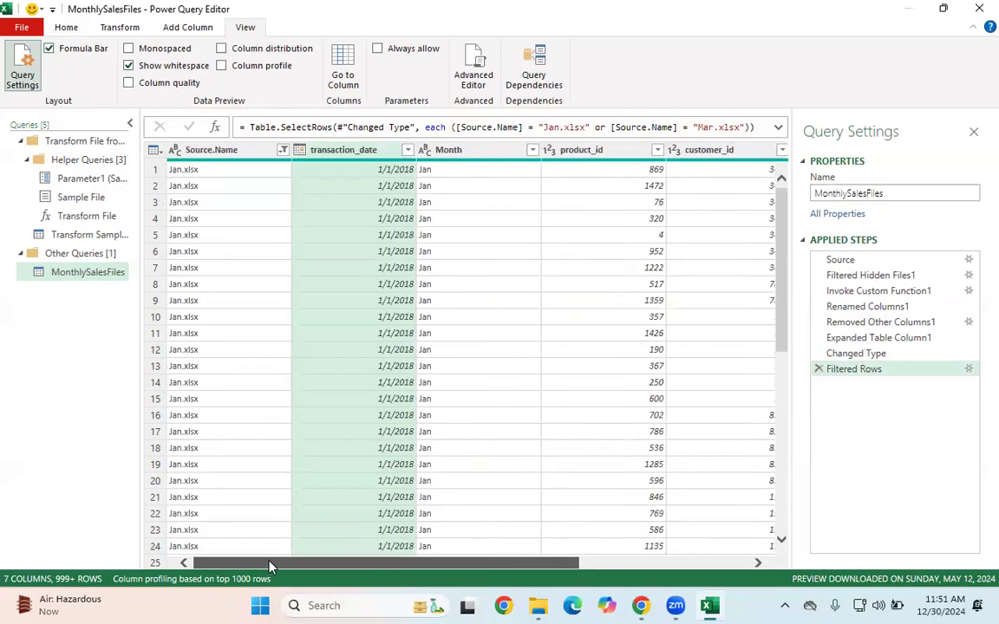
# Step: Transform the transaction_date column so it holds only the year of each date
pyautogui.keyDown('ctrl'); pyautogui.click(467, 156); pyautogui.keyUp('ctrl')
pyautogui.click(461, 217)
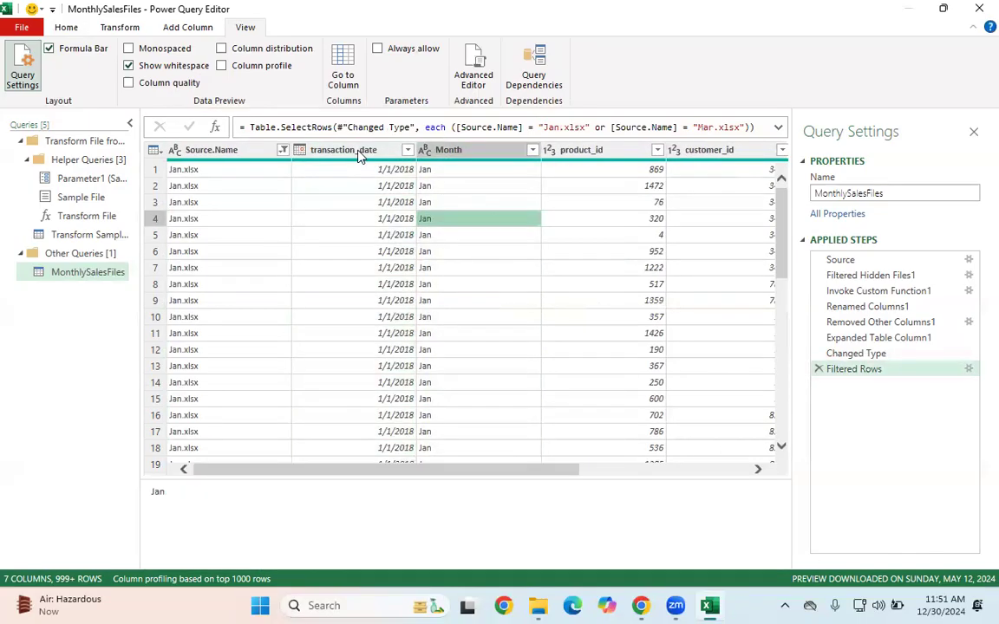
pyautogui.click(371, 153)
pyautogui.rightClick(357, 151)
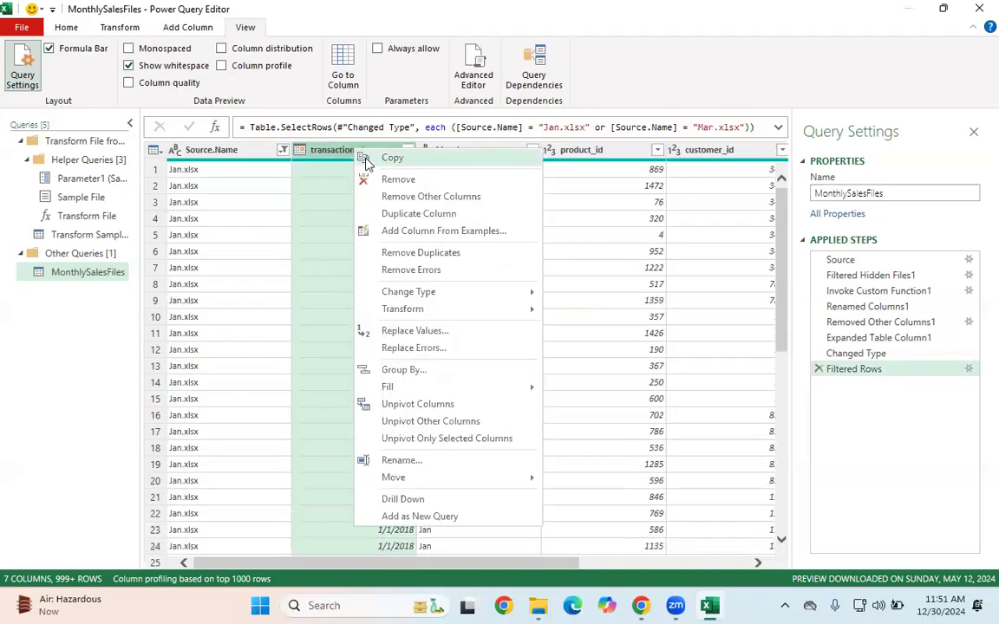
pyautogui.moveTo(416, 309)
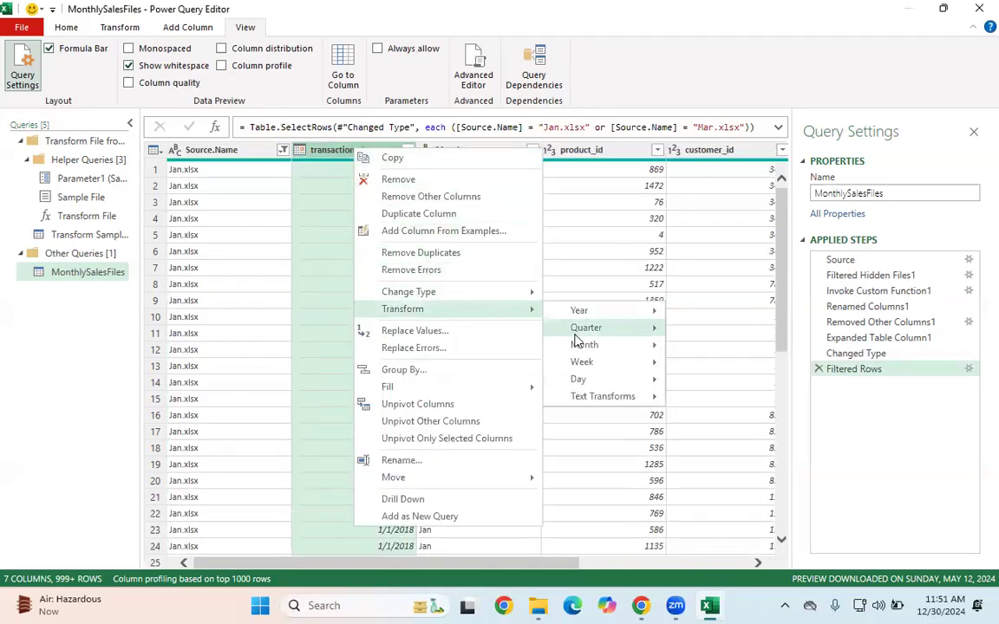
pyautogui.moveTo(607, 310)
pyautogui.click(729, 314)
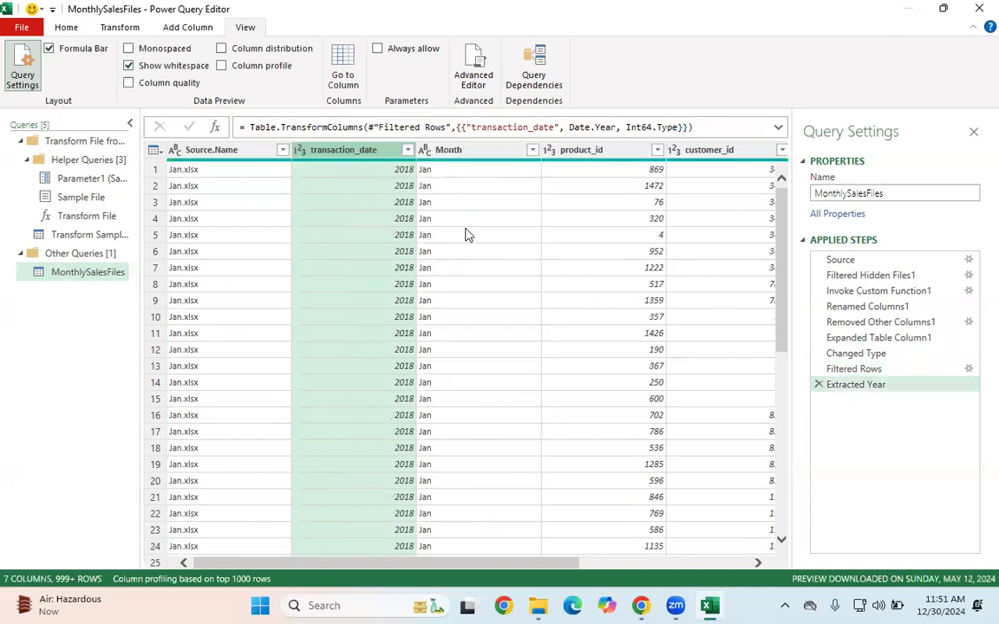
# Step: Merge the Month and transaction_date columns, in that order, with a space separator into a new column named Date info
pyautogui.click(465, 234)
pyautogui.click(340, 151)
pyautogui.keyDown('ctrl'); pyautogui.click(448, 150); pyautogui.keyUp('ctrl')
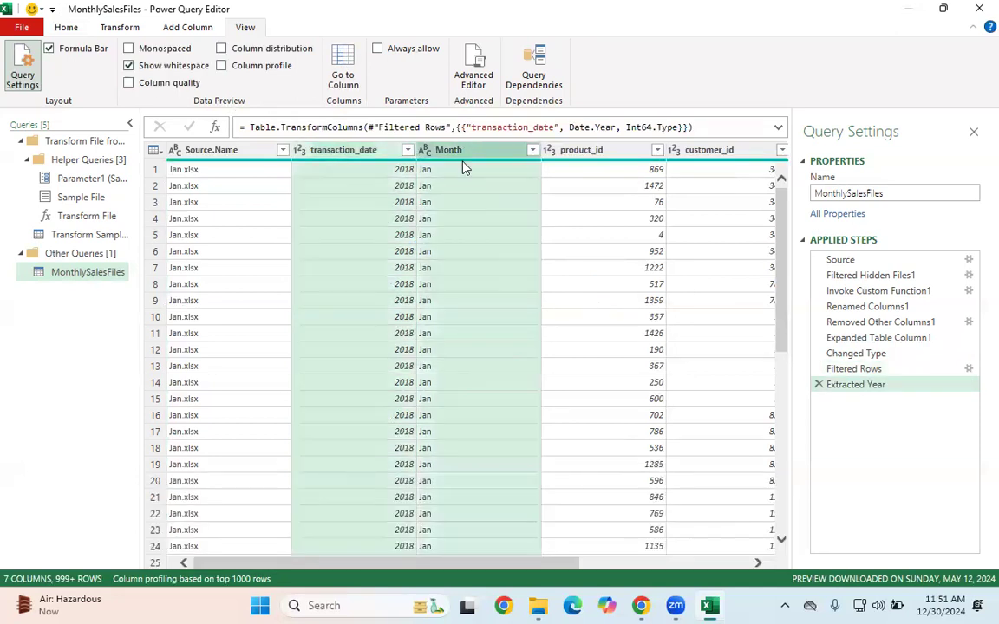
pyautogui.click(459, 171)
pyautogui.click(460, 151)
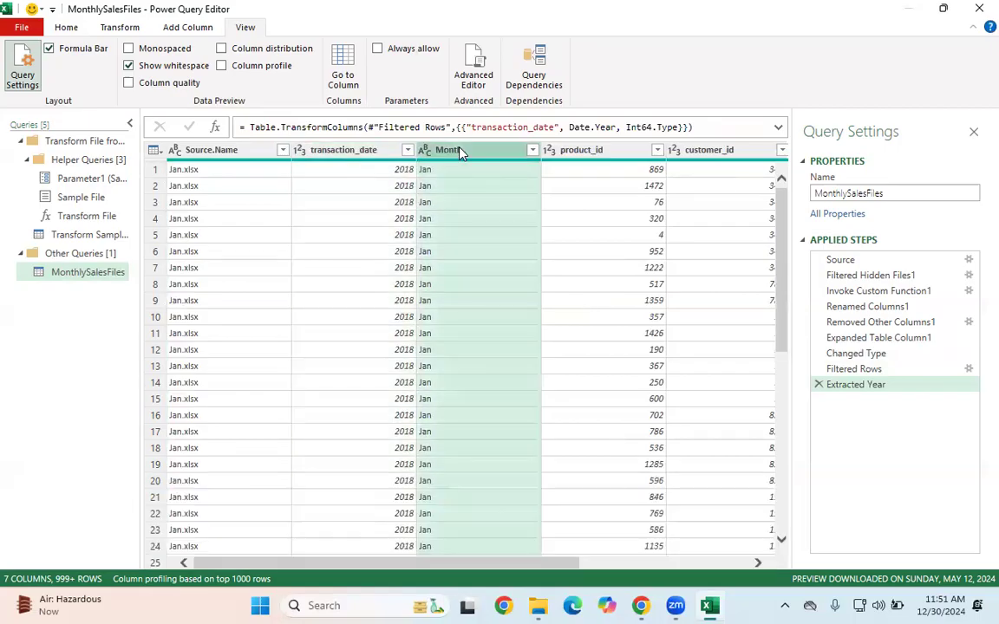
pyautogui.keyDown('ctrl'); pyautogui.click(334, 154); pyautogui.keyUp('ctrl')
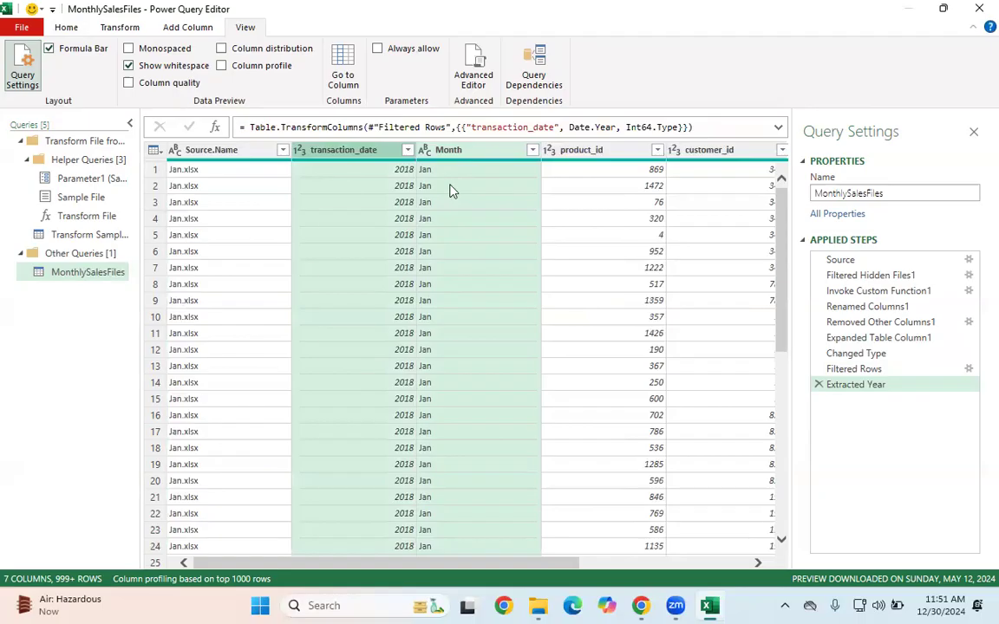
pyautogui.rightClick(360, 158)
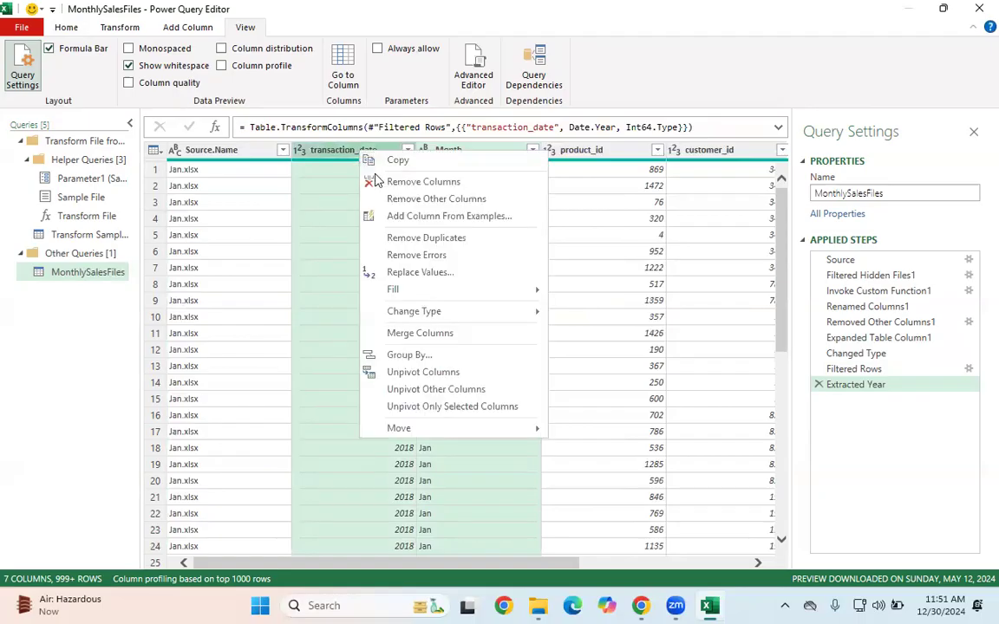
pyautogui.click(418, 334)
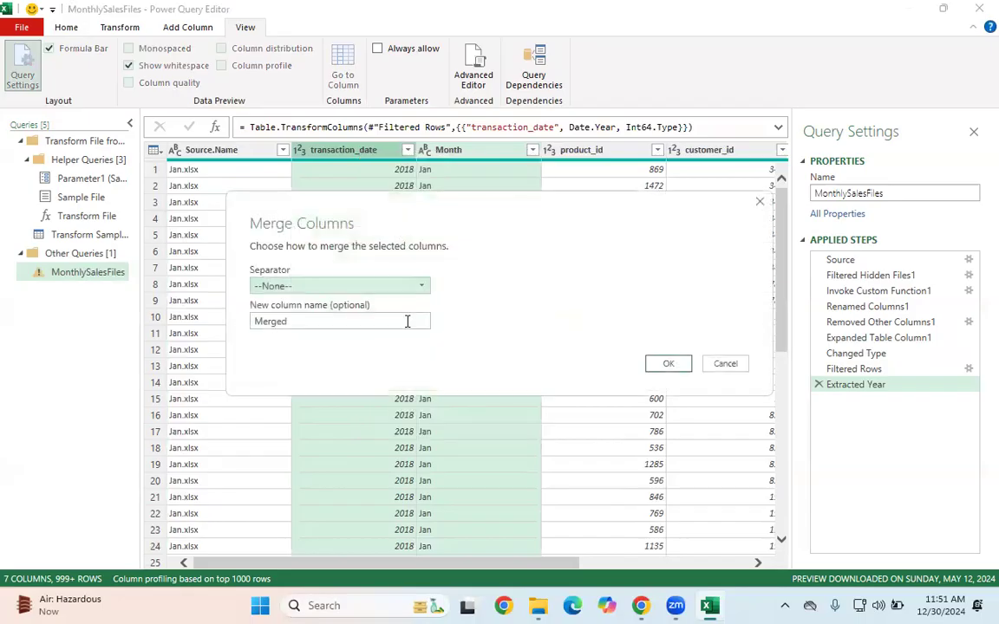
pyautogui.click(316, 287)
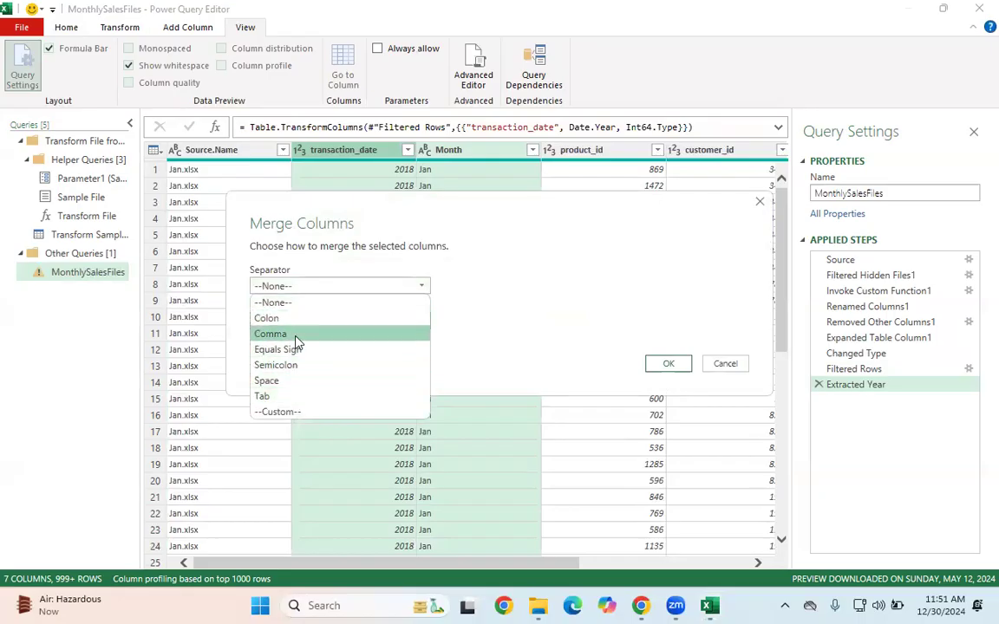
pyautogui.click(291, 383)
pyautogui.moveTo(295, 323); pyautogui.dragTo(252, 322)
pyautogui.press('BackSpace')
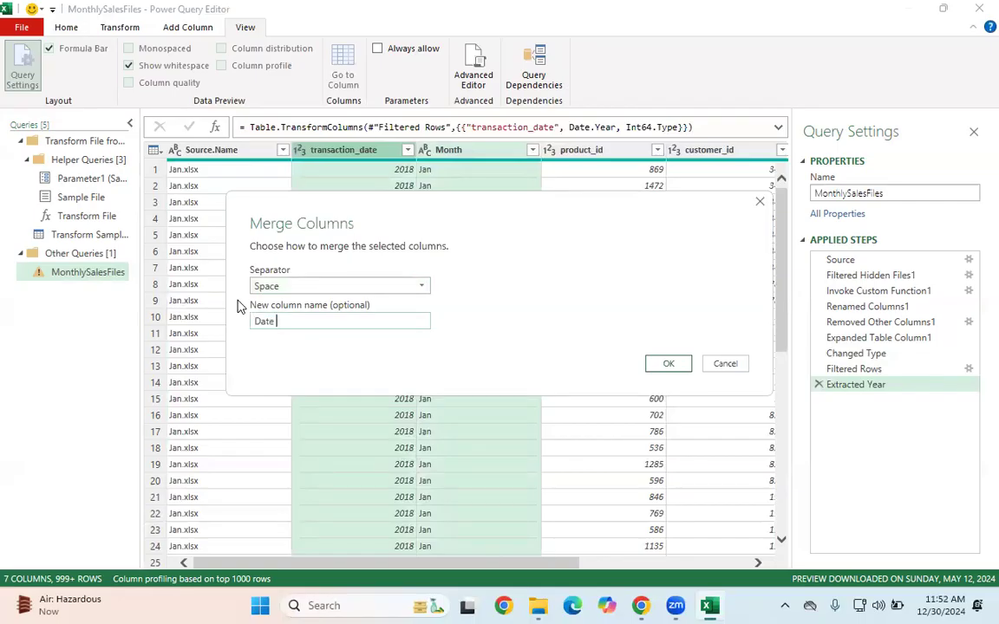
pyautogui.write('Date info')
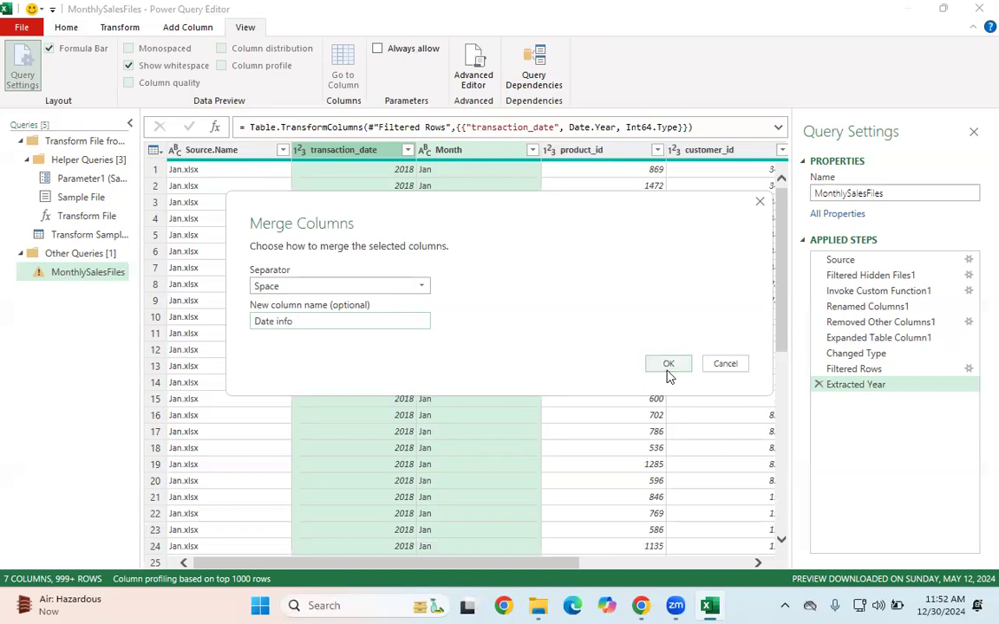
pyautogui.click(666, 365)
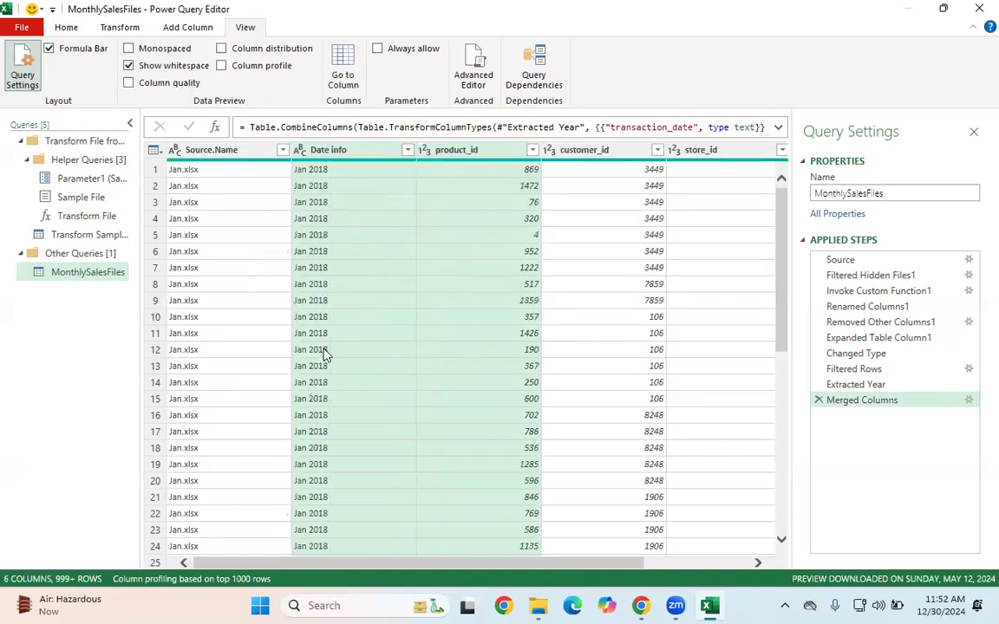
pyautogui.click(401, 397)
pyautogui.click(345, 173)
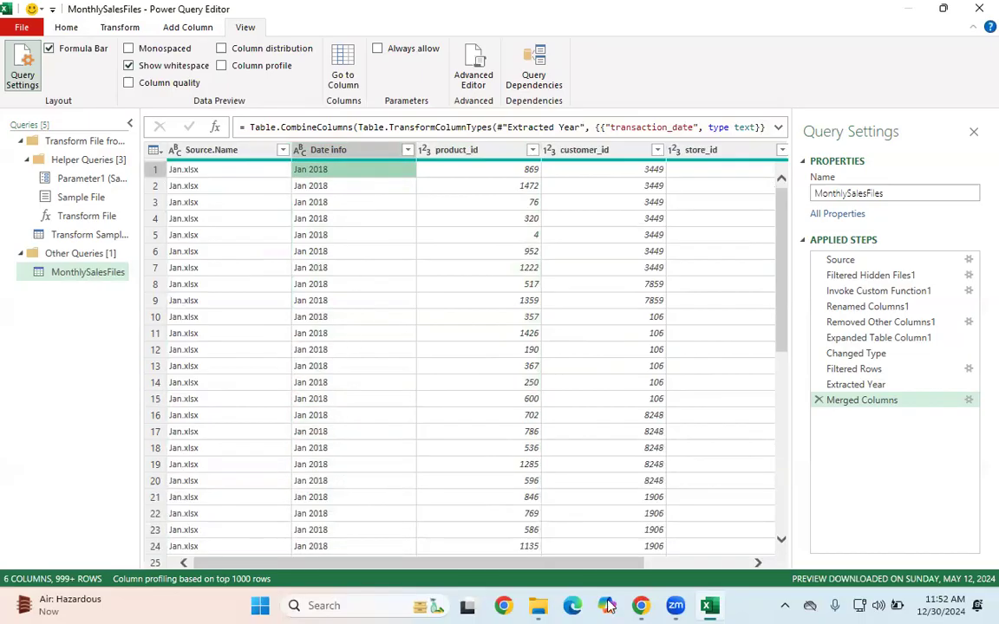
# Step: Look across the remaining columns and examine the complete list of source files in the Source.Name filter
pyautogui.moveTo(577, 564); pyautogui.dragTo(683, 572)
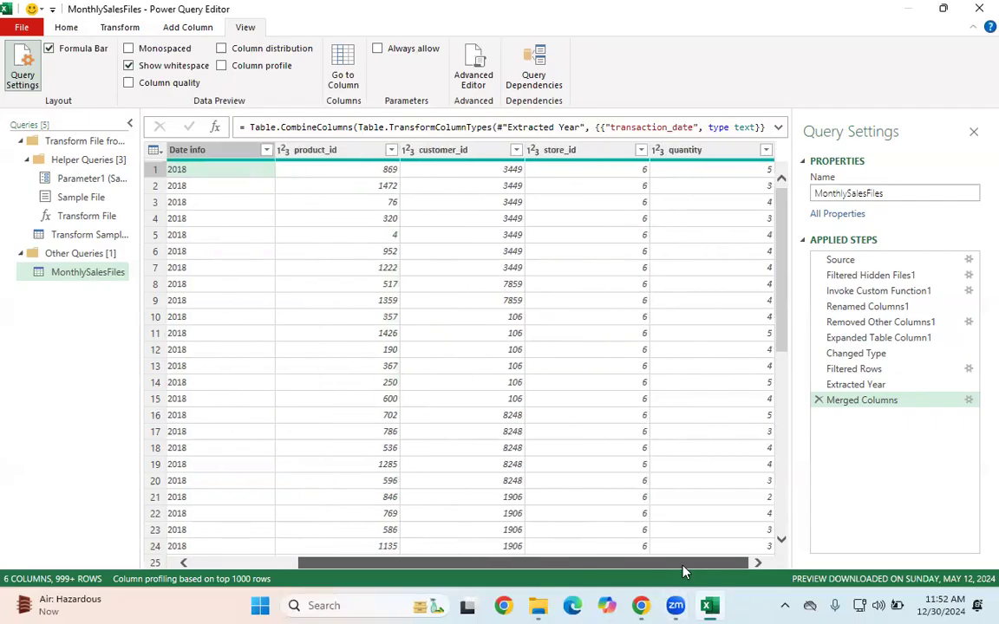
pyautogui.click(589, 150)
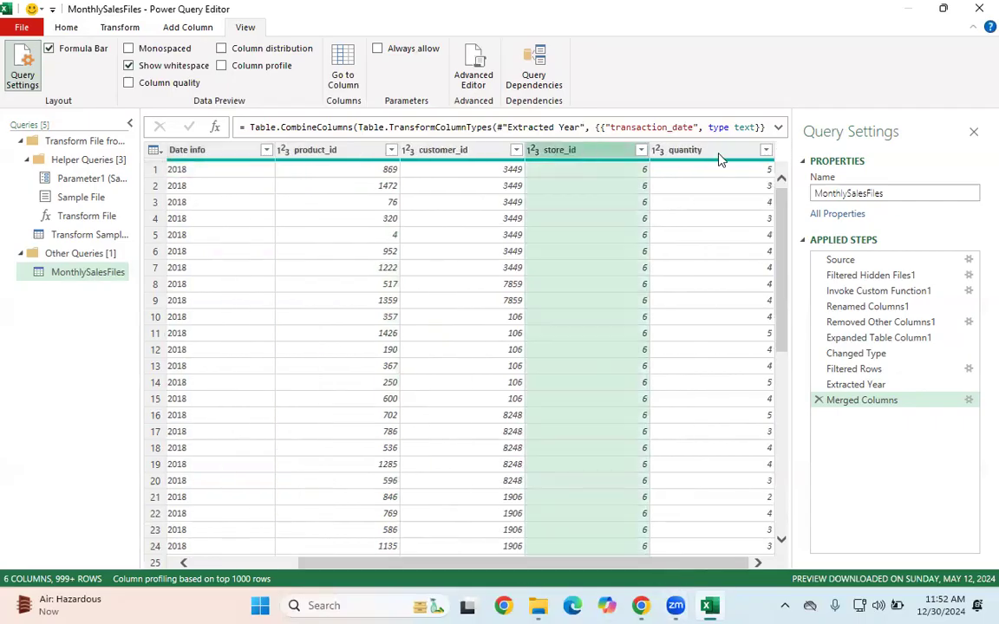
pyautogui.click(543, 173)
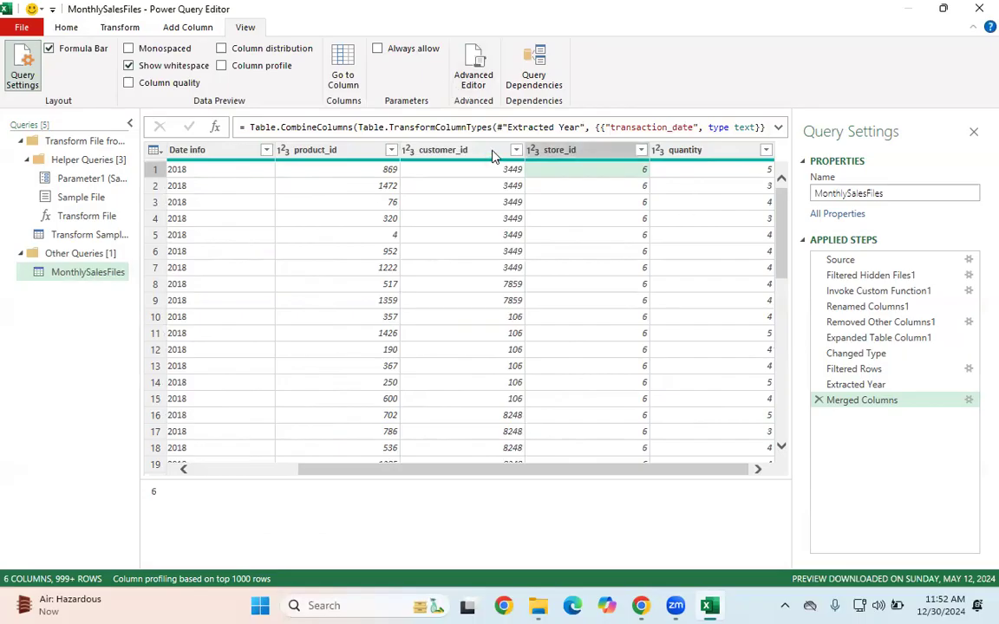
pyautogui.click(505, 126)
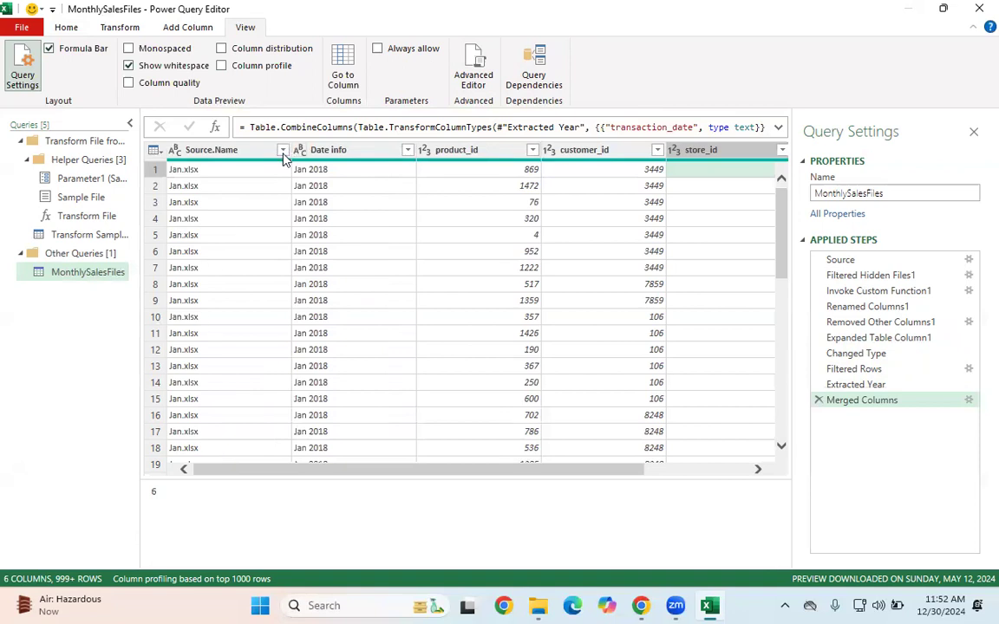
pyautogui.click(283, 150)
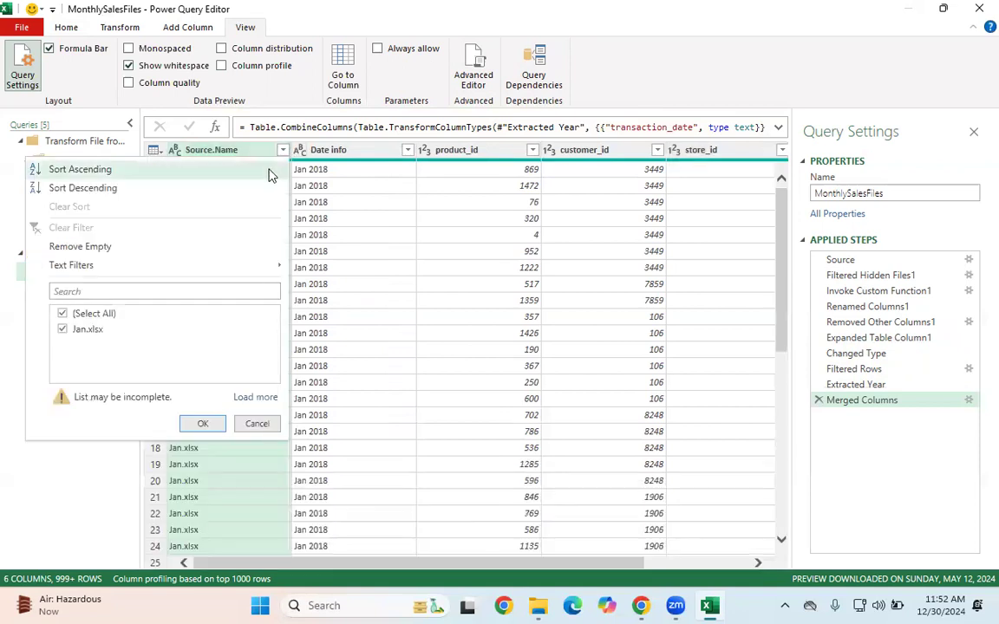
pyautogui.click(255, 397)
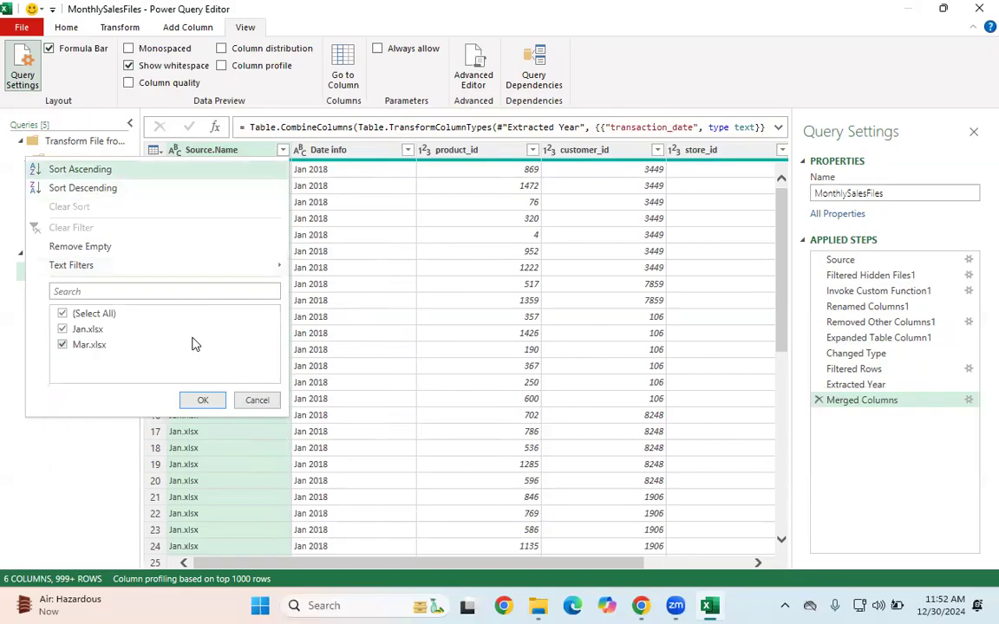
pyautogui.click(92, 314)
pyautogui.click(256, 400)
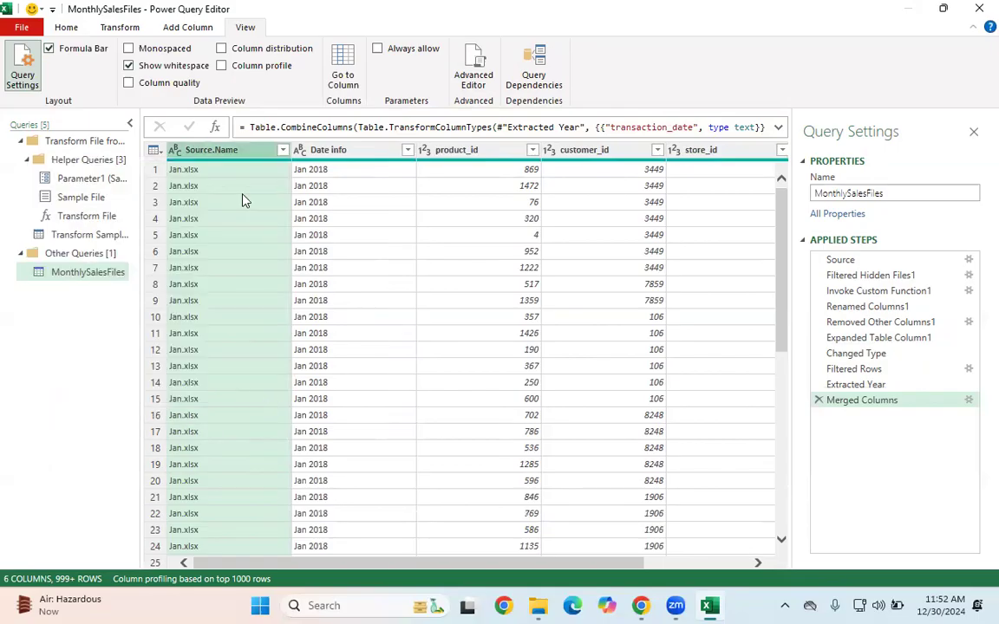
# Step: Remove the Merged Columns and Extracted Year applied steps, and set the Source.Name filter to include all source files
pyautogui.click(817, 400)
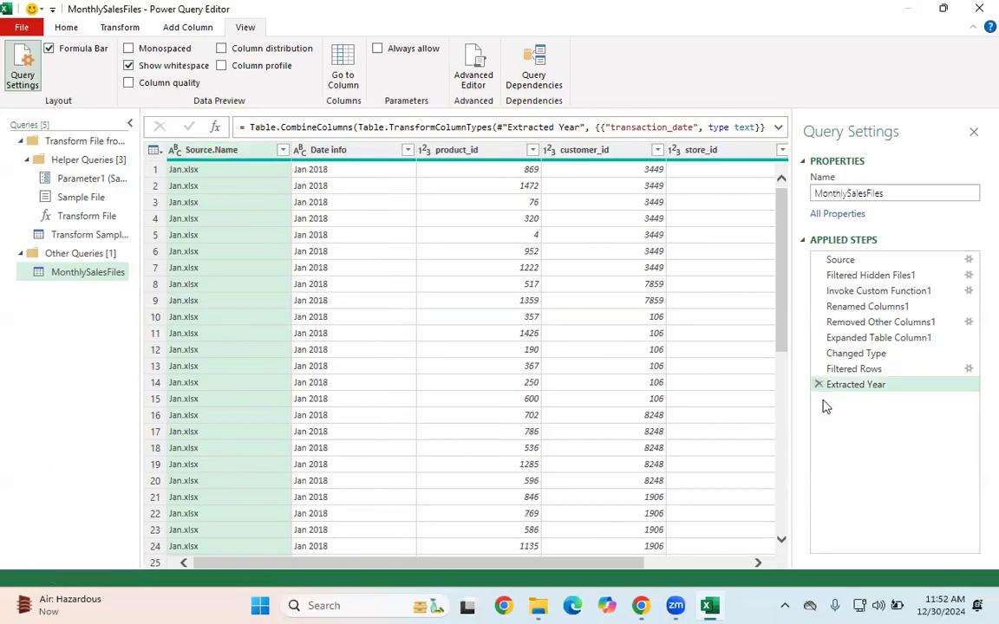
pyautogui.click(818, 384)
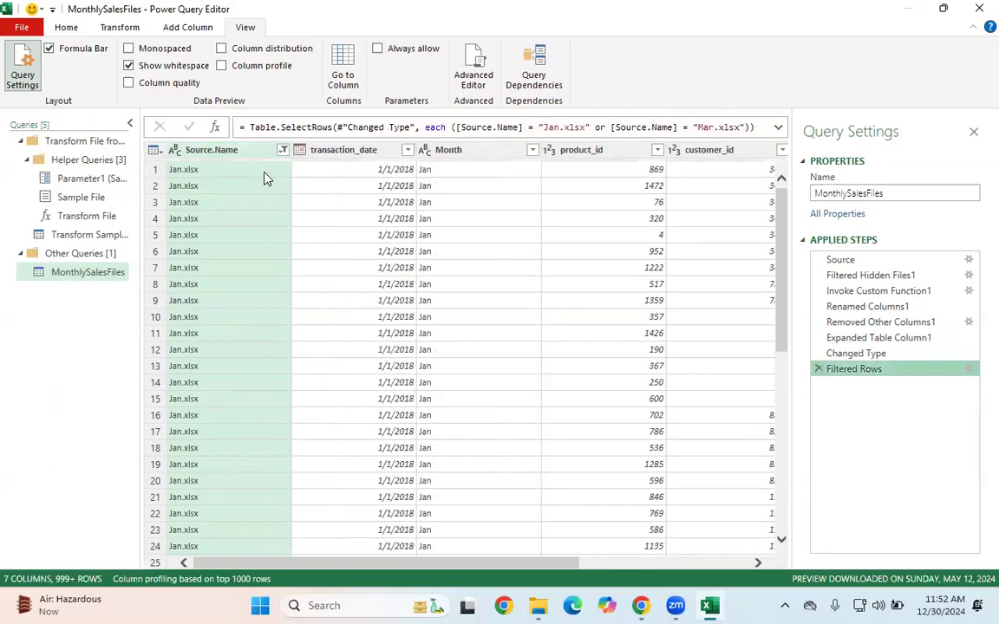
pyautogui.click(284, 150)
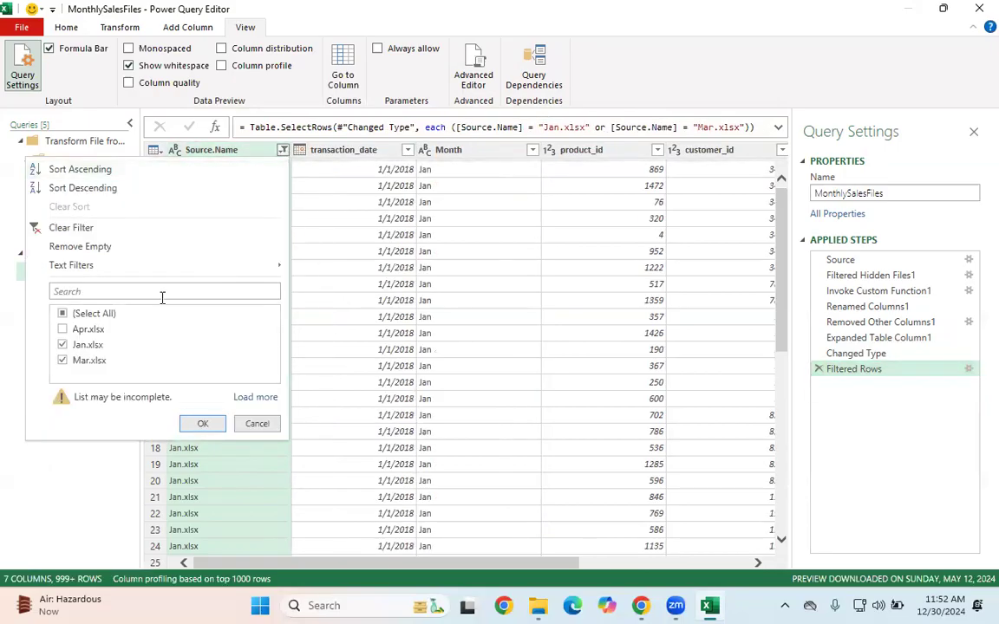
pyautogui.click(259, 398)
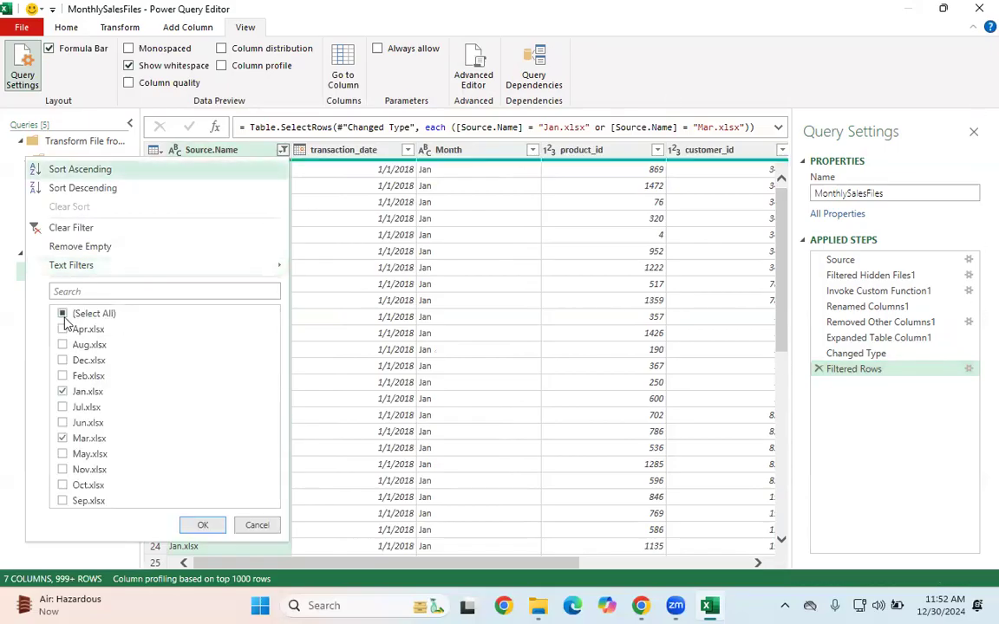
pyautogui.click(62, 314)
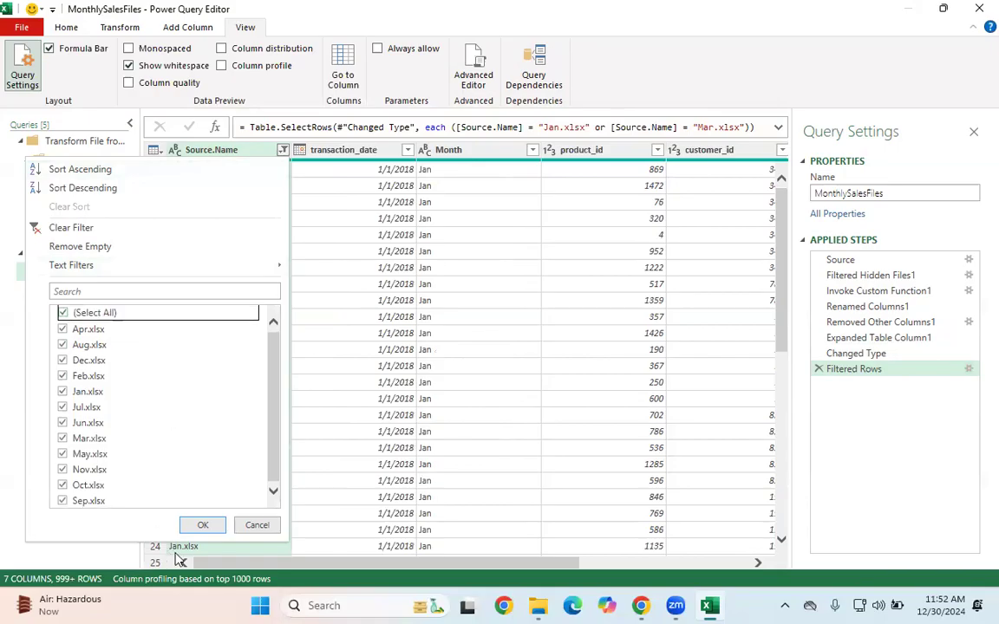
pyautogui.click(202, 525)
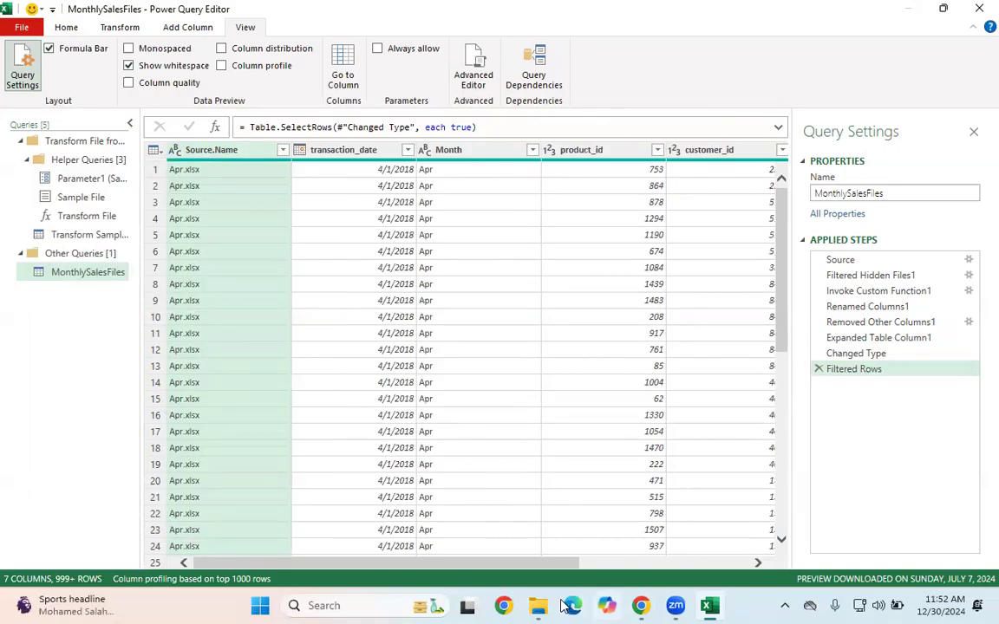
# Step: Switch to File Explorer and duplicate the Oct workbook within the MonthlySalesFiles folder
pyautogui.click(542, 605)
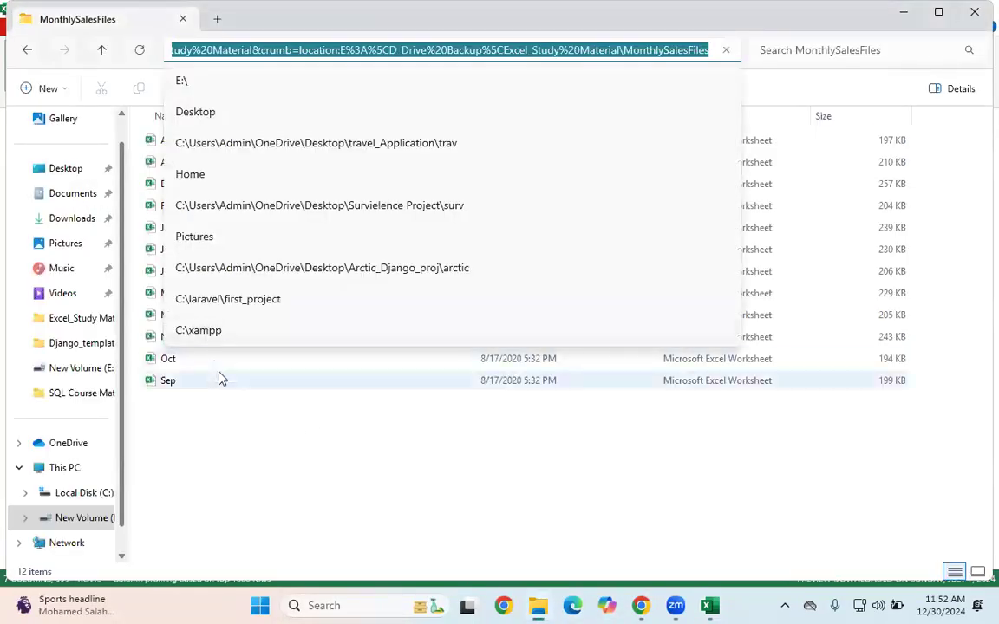
pyautogui.click(317, 356)
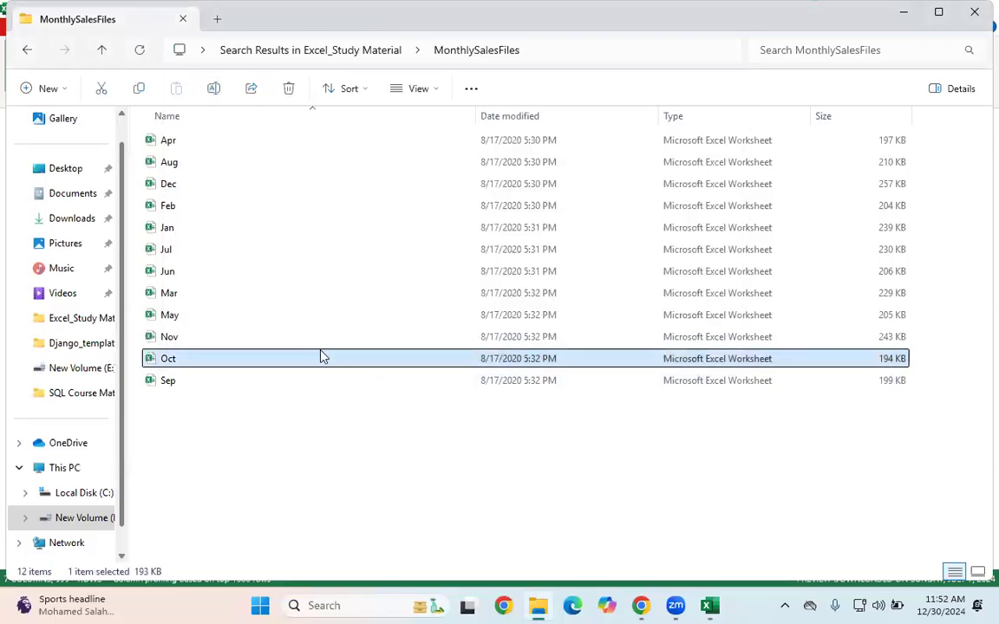
pyautogui.click(303, 434)
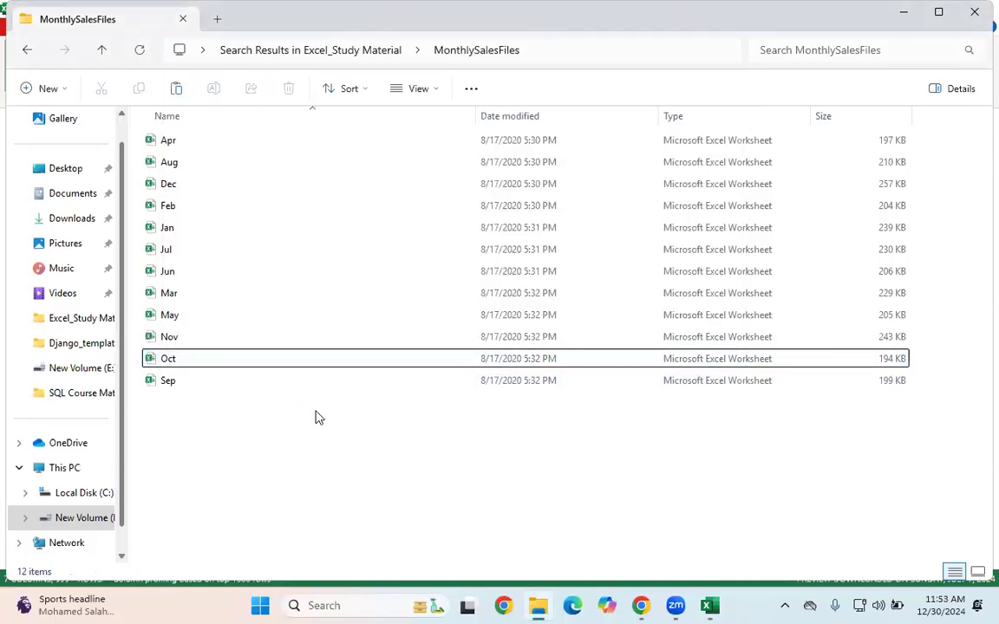
pyautogui.hotkey('ctrl', 'v')
pyautogui.click(324, 457)
# Step: Duplicate the Nov workbook within the MonthlySalesFiles folder
pyautogui.click(260, 356)
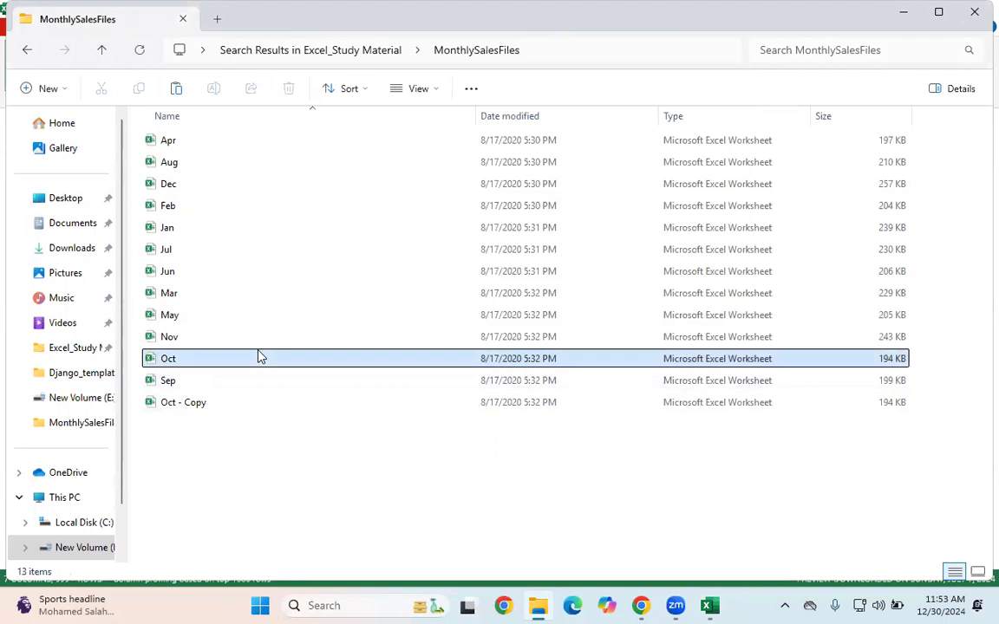
pyautogui.keyDown('ctrl'); pyautogui.click(187, 355); pyautogui.keyUp('ctrl')
pyautogui.click(189, 340)
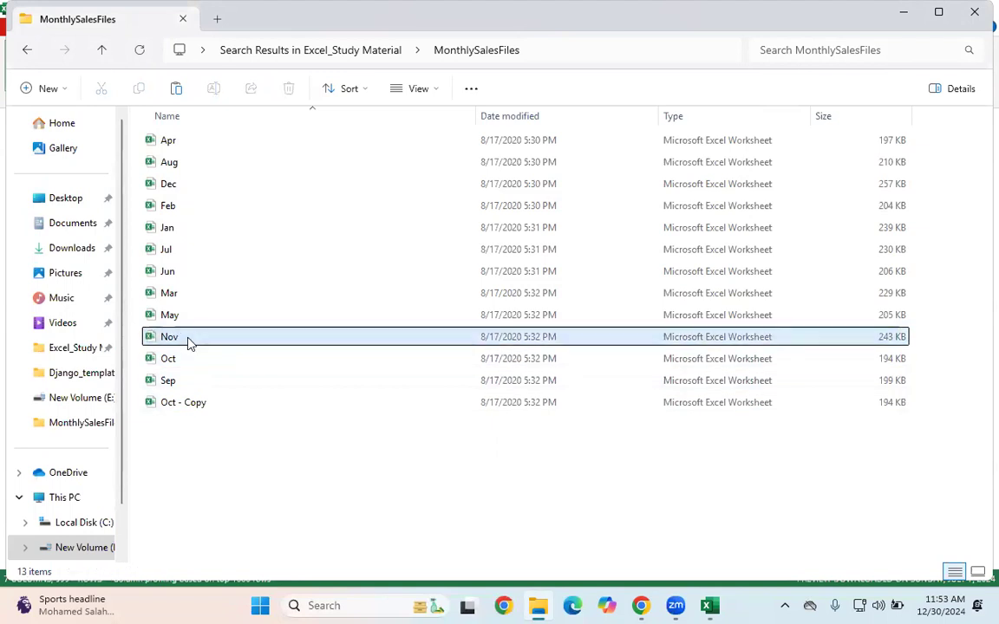
pyautogui.click(241, 455)
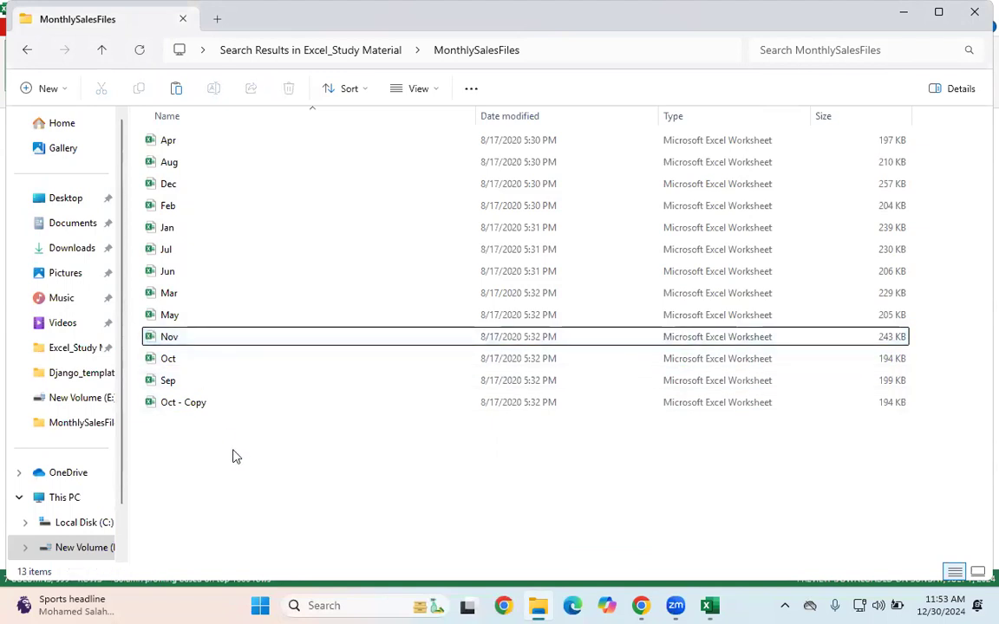
pyautogui.hotkey('ctrl', 'v')
pyautogui.click(224, 460)
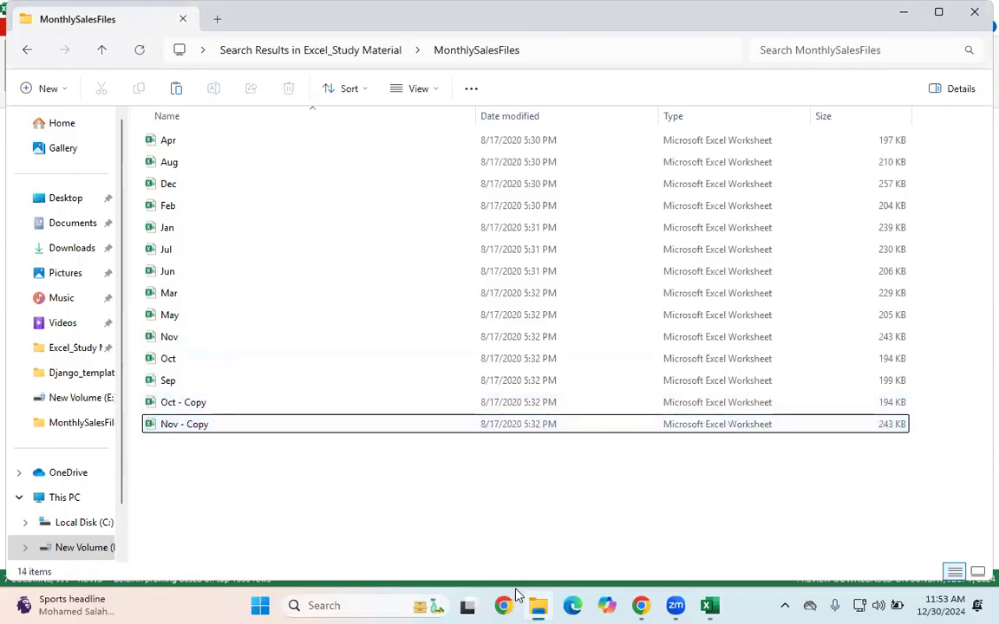
# Step: Switch back to Power Query Editor and check the full Source.Name filter list for the copied workbooks, keeping every file selected
pyautogui.moveTo(709, 606)
pyautogui.click(735, 535)
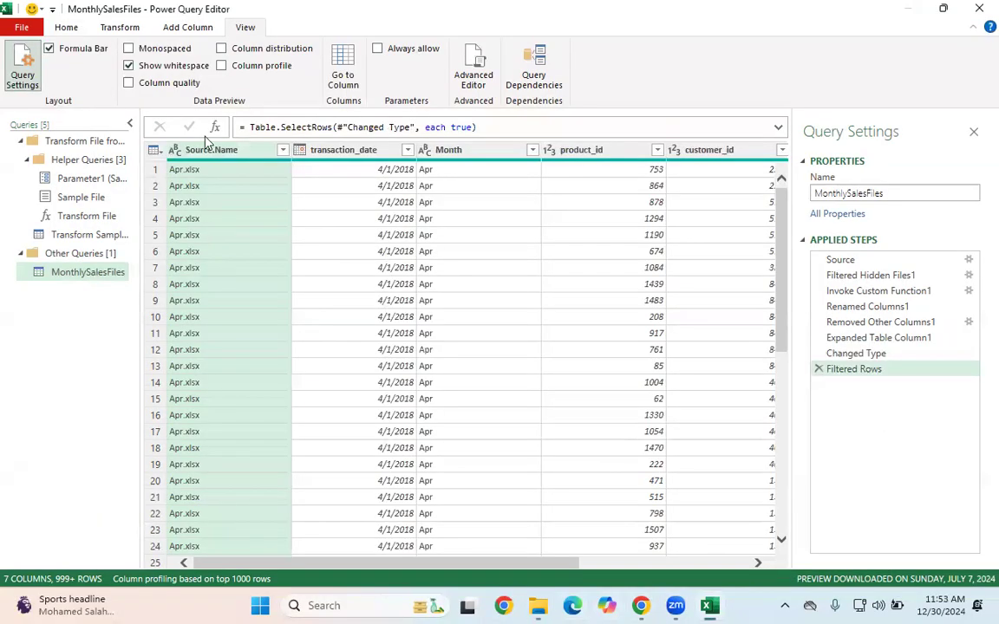
pyautogui.click(282, 151)
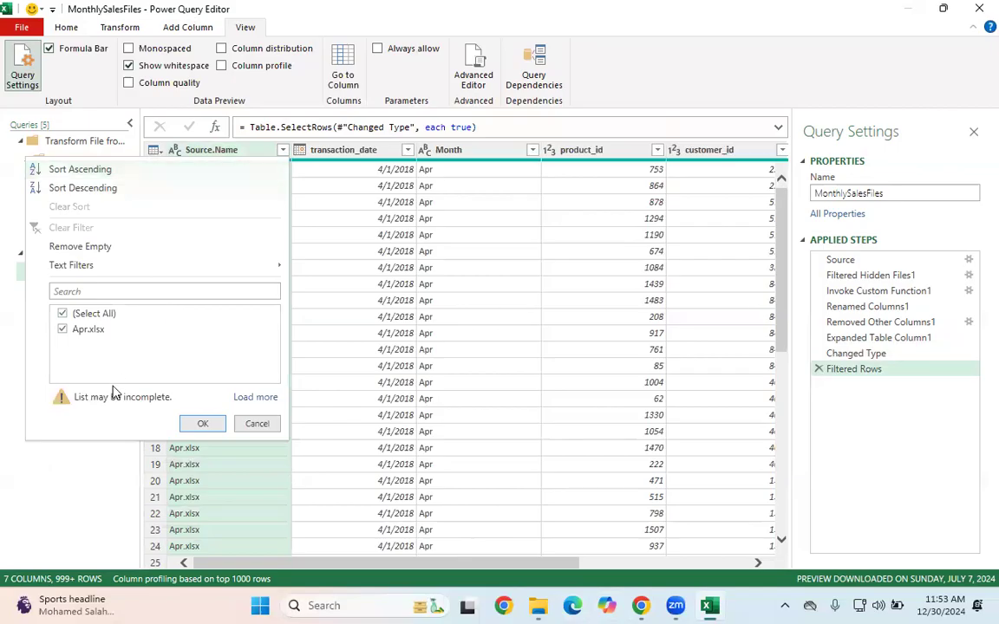
pyautogui.click(241, 401)
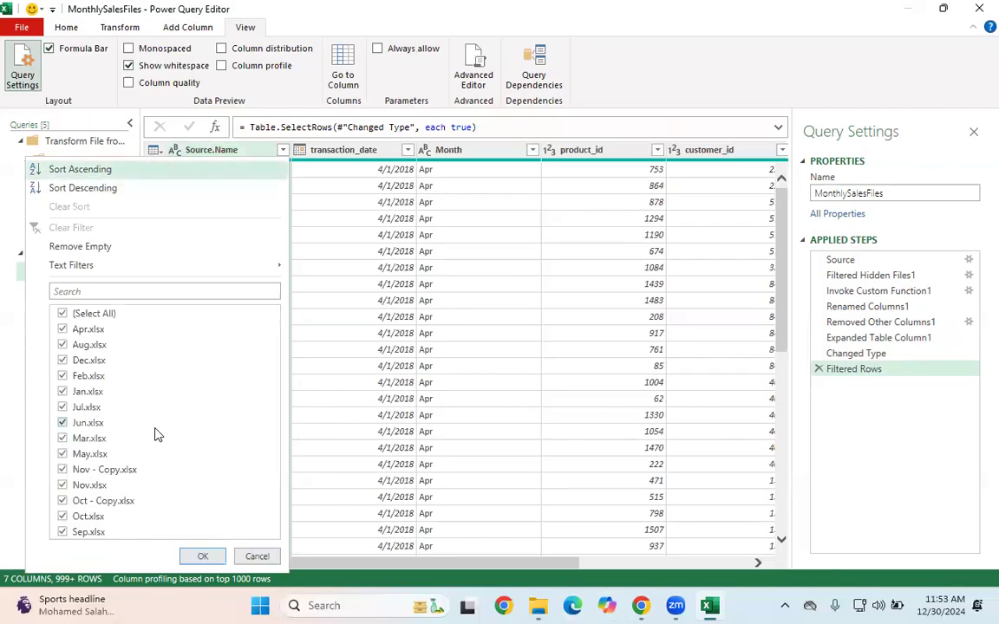
pyautogui.click(113, 470)
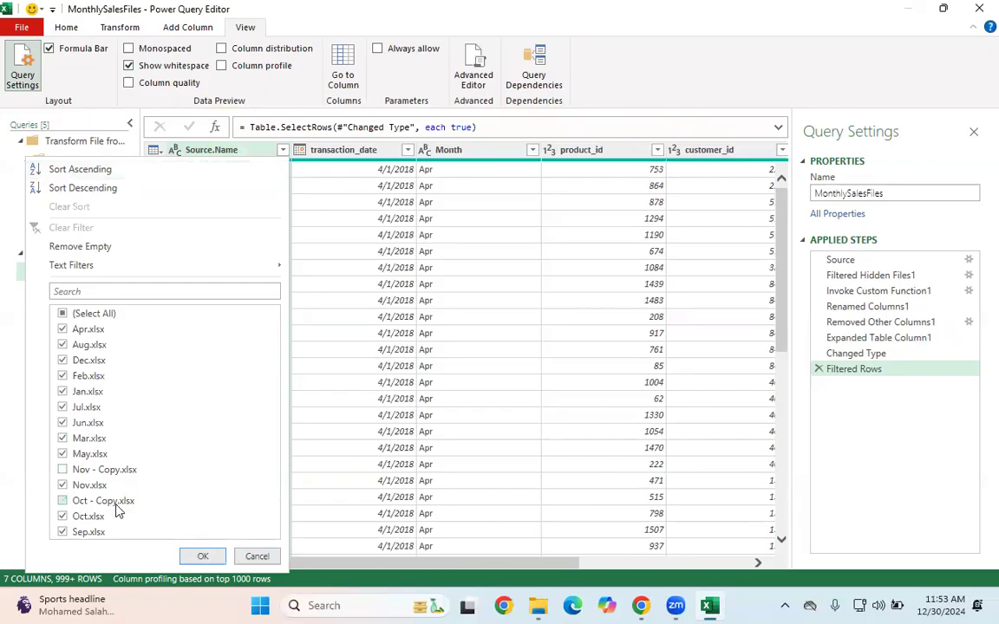
pyautogui.click(63, 469)
pyautogui.click(208, 555)
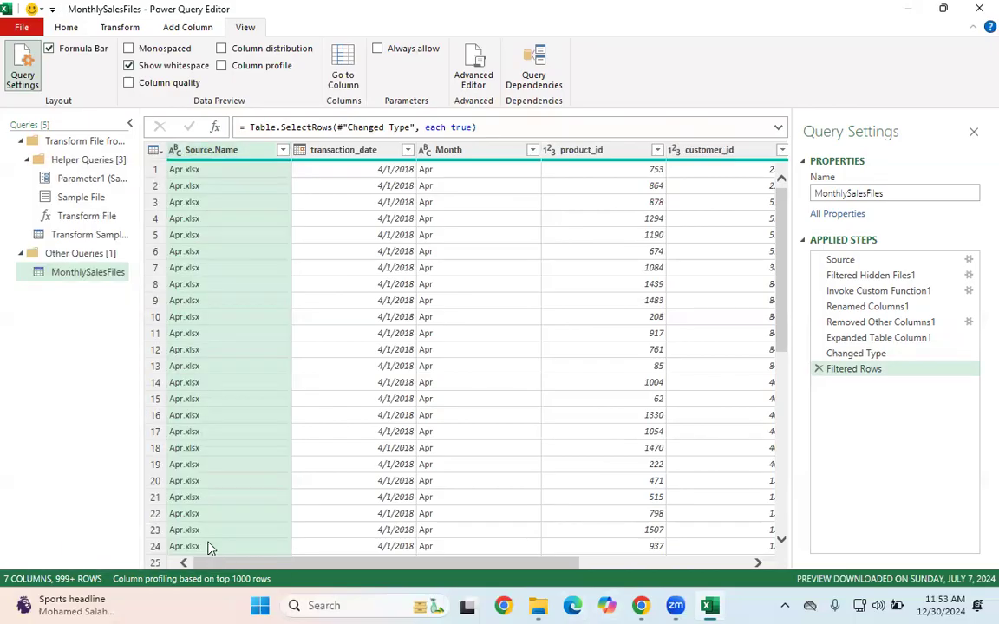
# Step: Look through the preview rows and compare the workbooks in the MonthlySalesFiles folder with the full Source.Name filter list
pyautogui.scroll(-20, 378, 330)
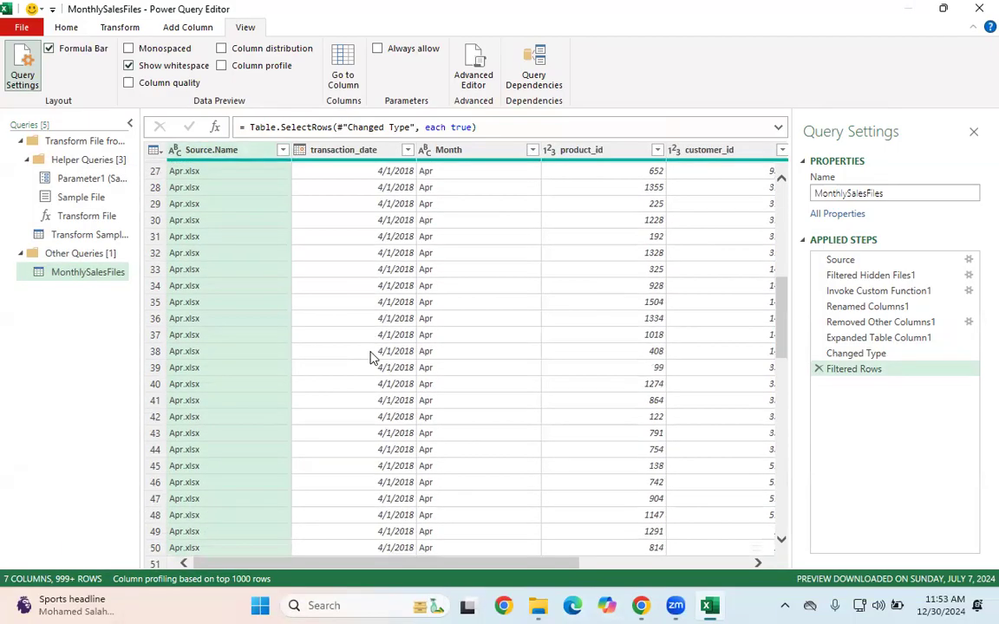
pyautogui.scroll(-8, 360, 384)
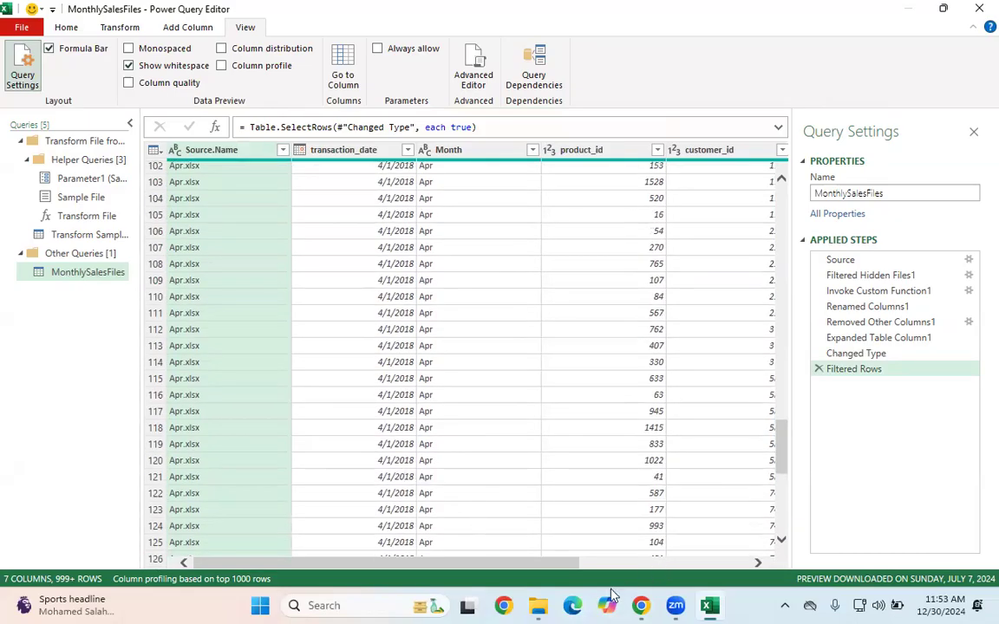
pyautogui.moveTo(537, 605)
pyautogui.click(491, 531)
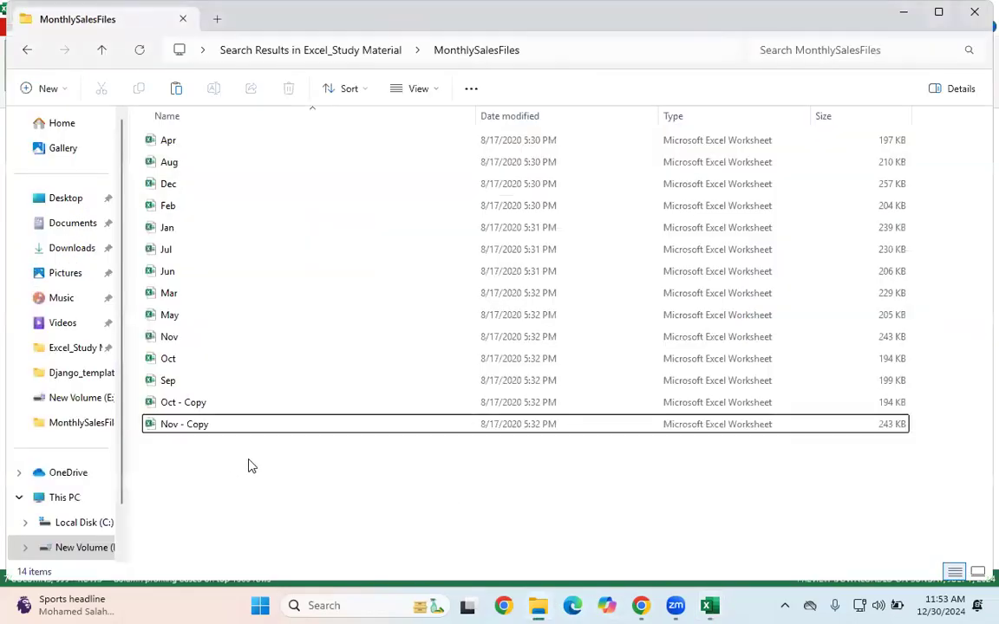
pyautogui.click(717, 605)
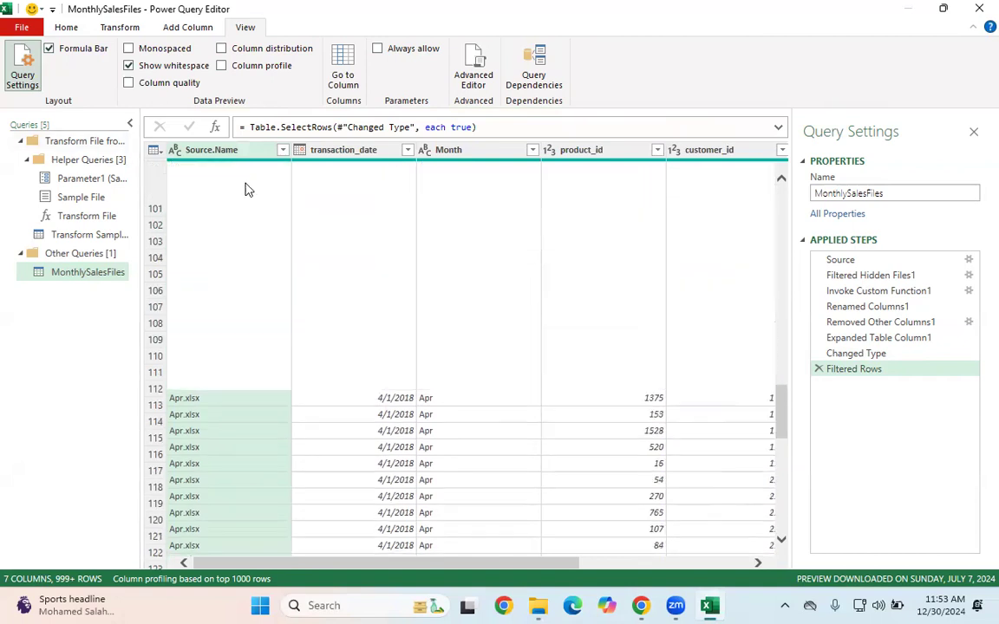
pyautogui.click(282, 150)
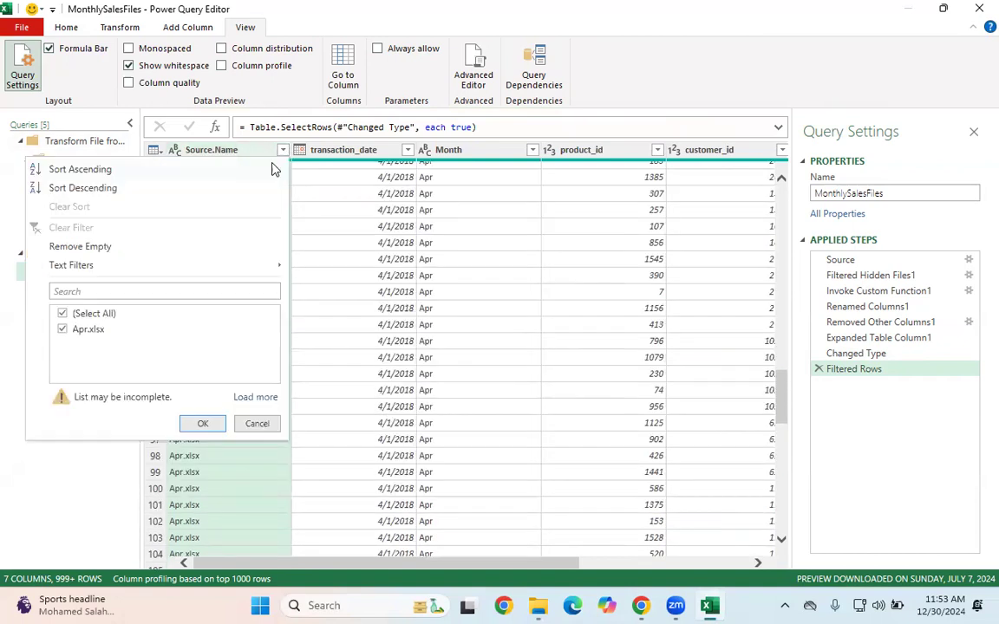
pyautogui.click(260, 397)
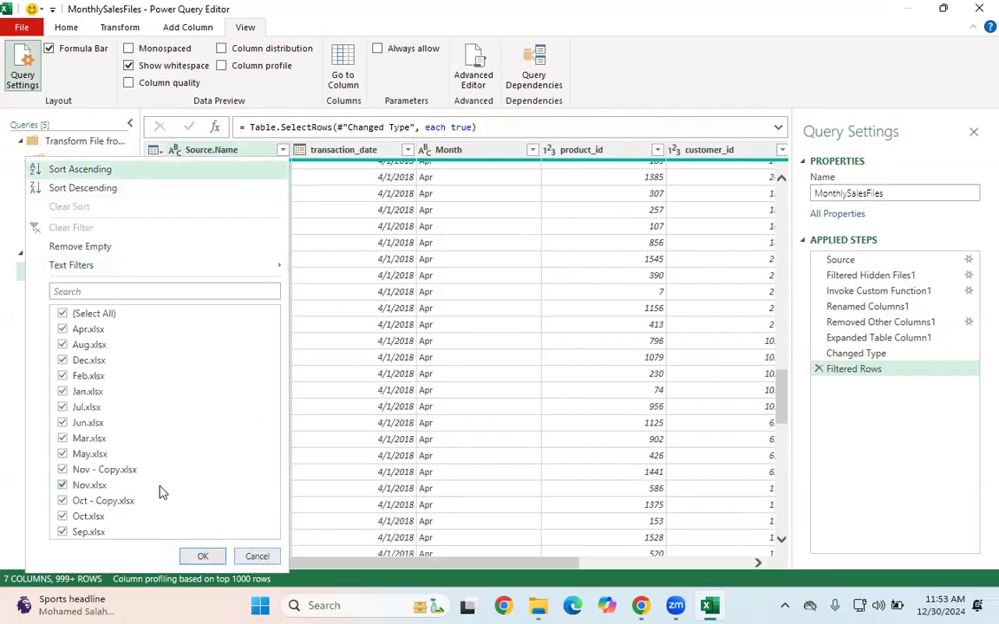
pyautogui.click(269, 558)
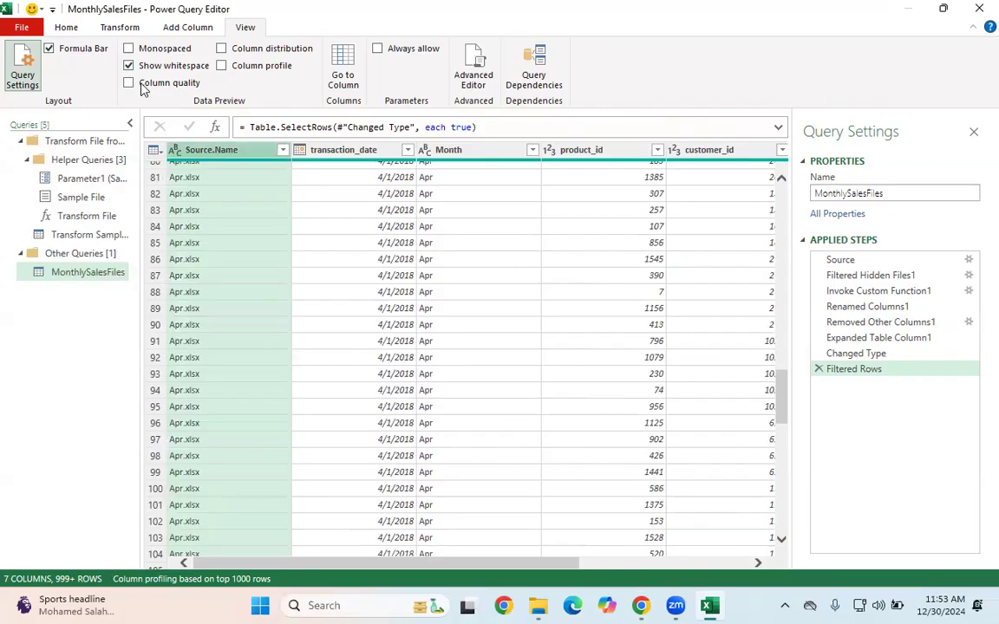
# Step: Refresh the previews of all queries
pyautogui.click(69, 28)
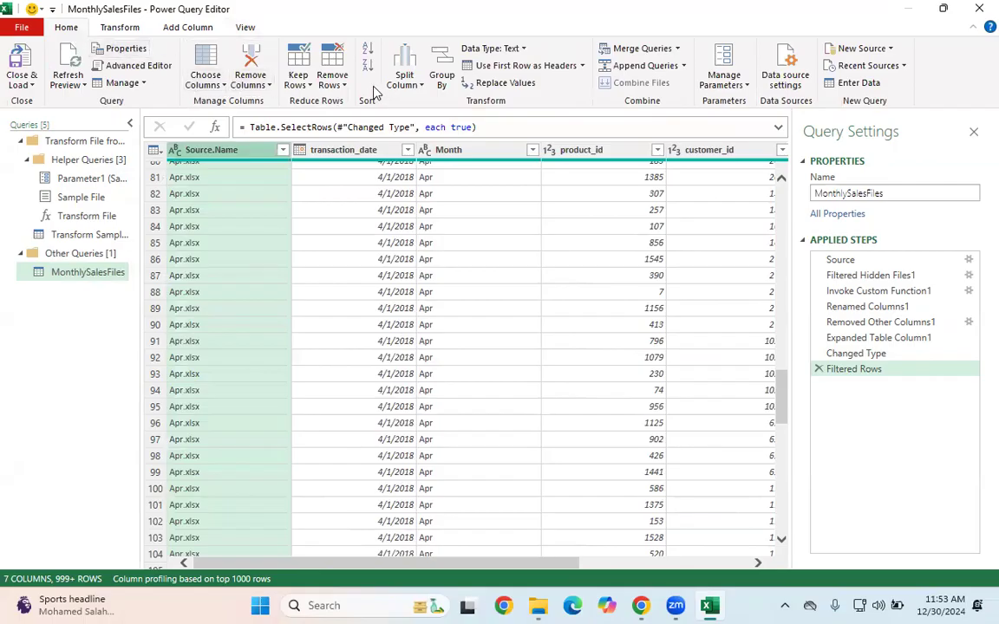
pyautogui.click(78, 80)
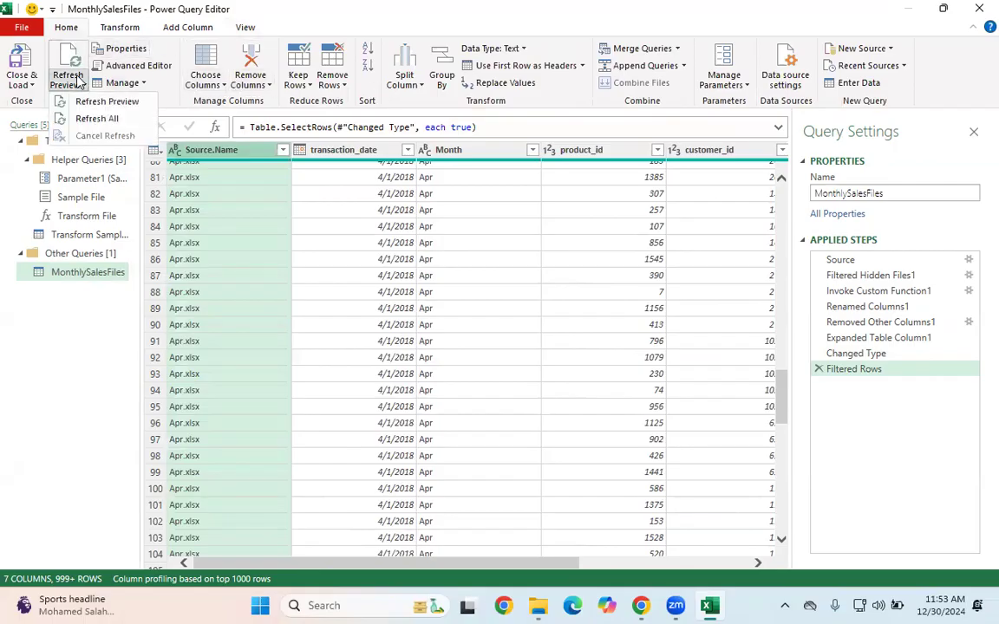
pyautogui.click(102, 119)
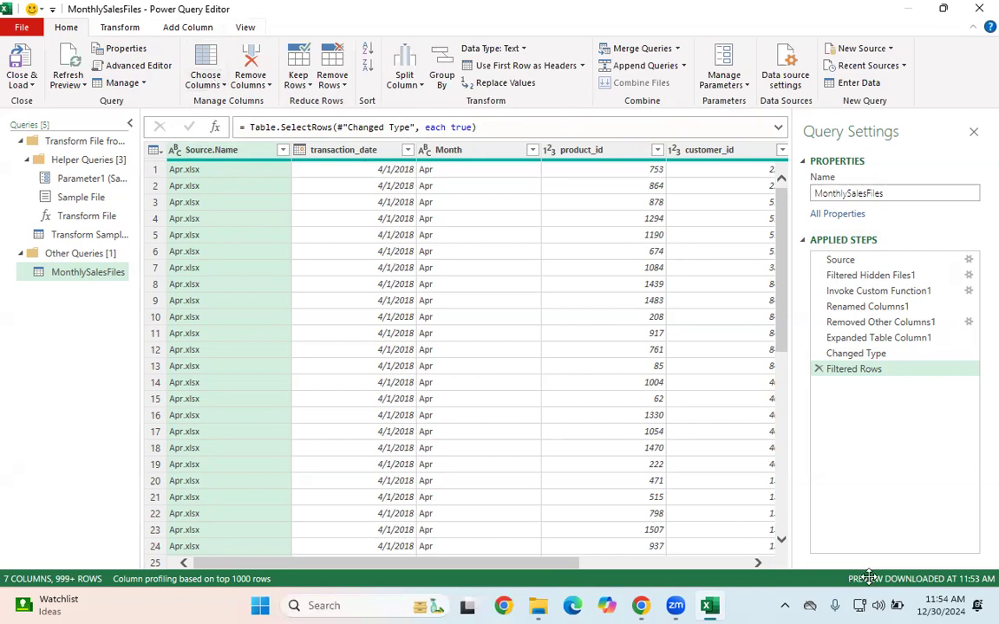
pyautogui.moveTo(538, 605)
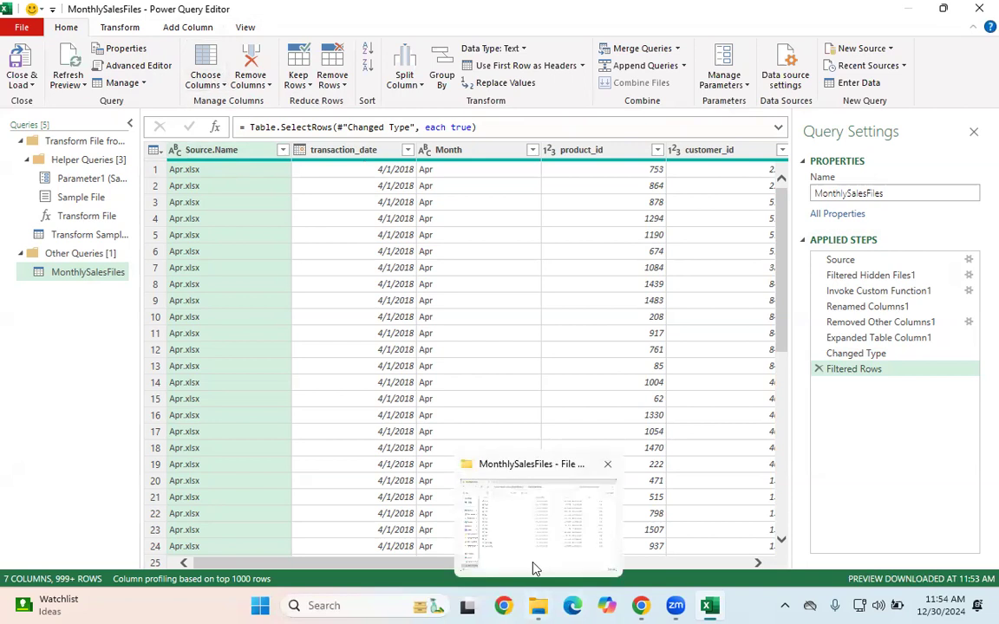
pyautogui.click(480, 505)
pyautogui.click(102, 50)
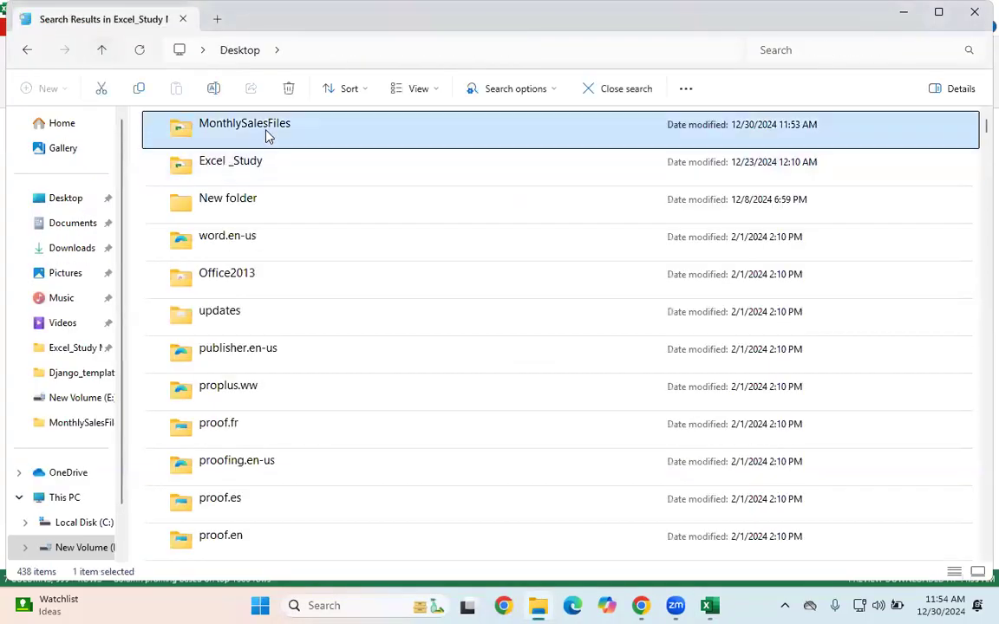
pyautogui.press('F2')
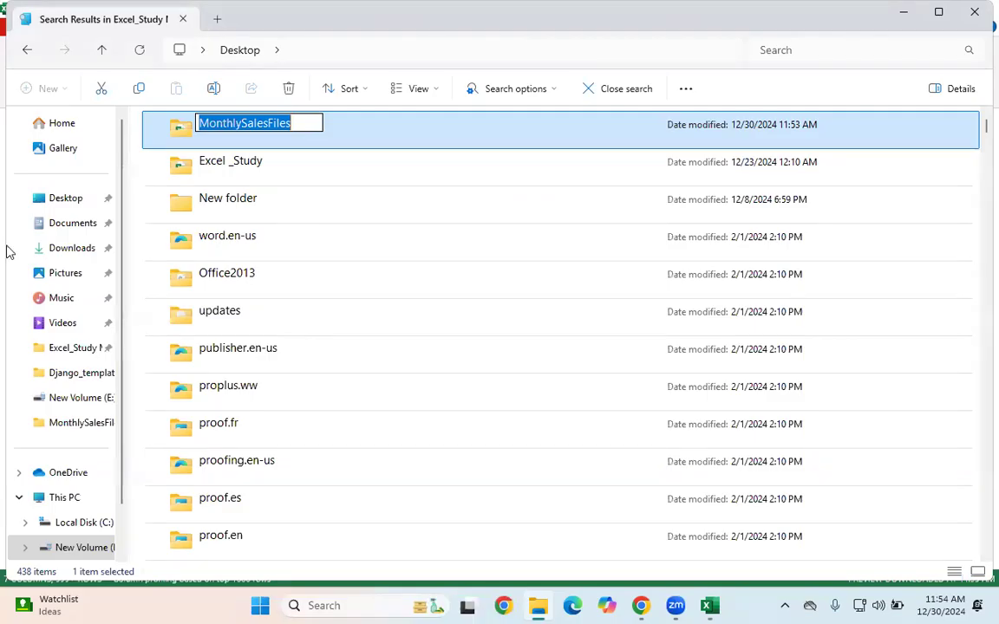
pyautogui.press('Return')
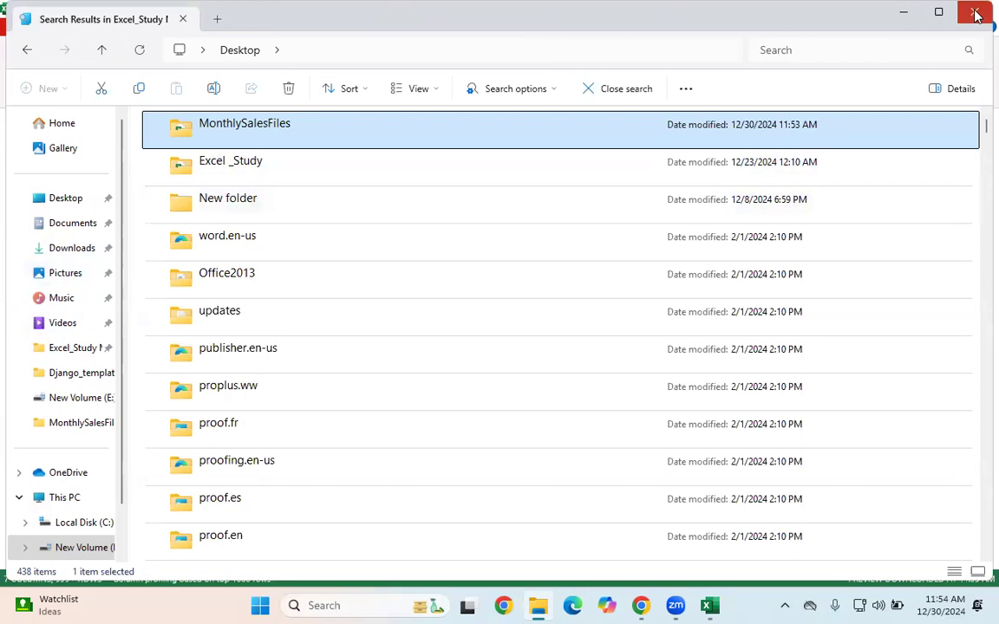
pyautogui.click(902, 12)
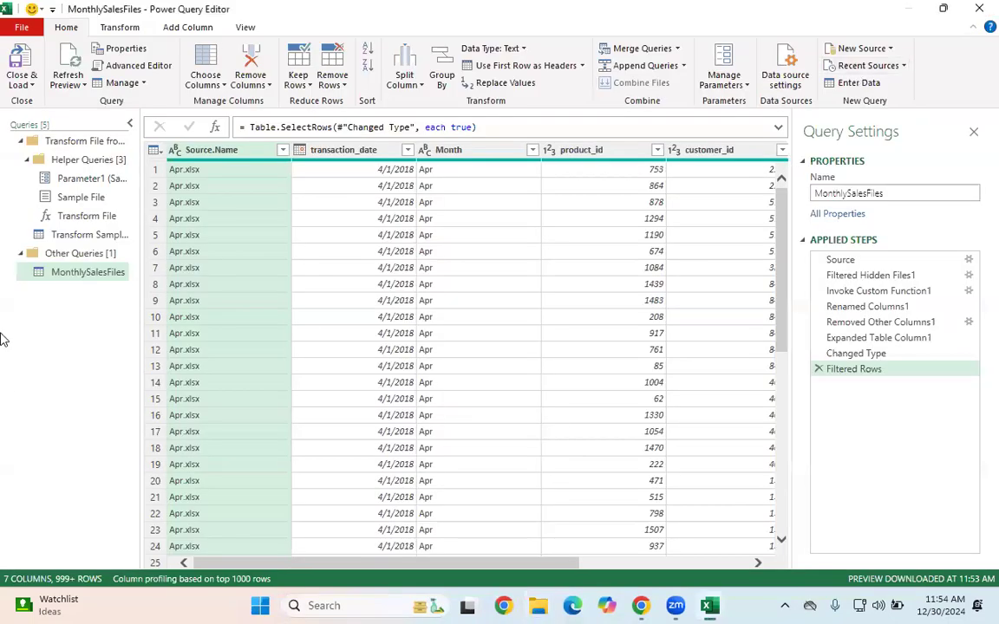
# Step: Close the Power Query Editor and discard the query changes, returning to the blank worksheet
pyautogui.click(977, 7)
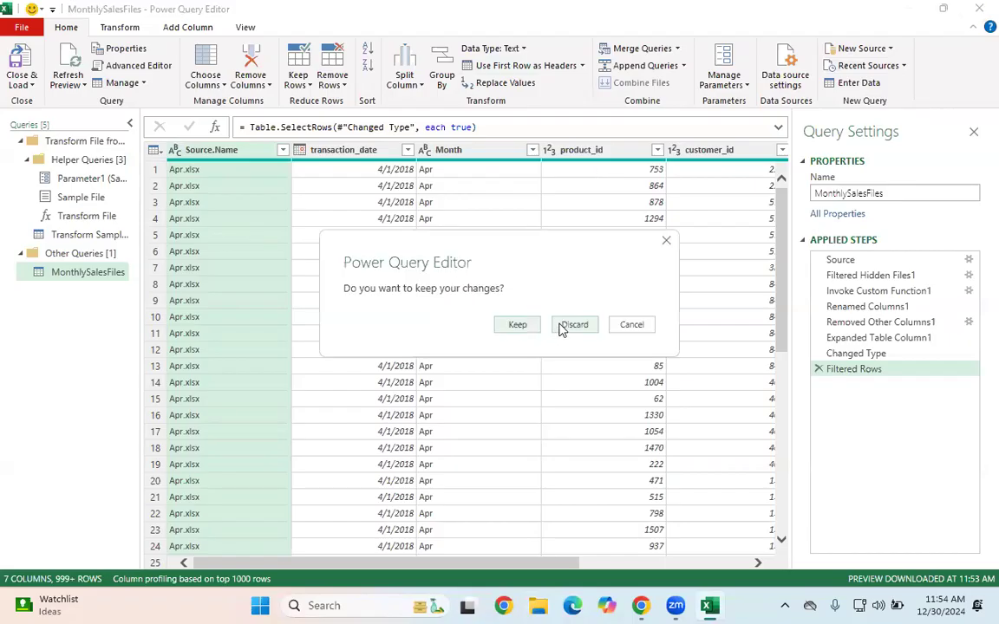
pyautogui.click(561, 329)
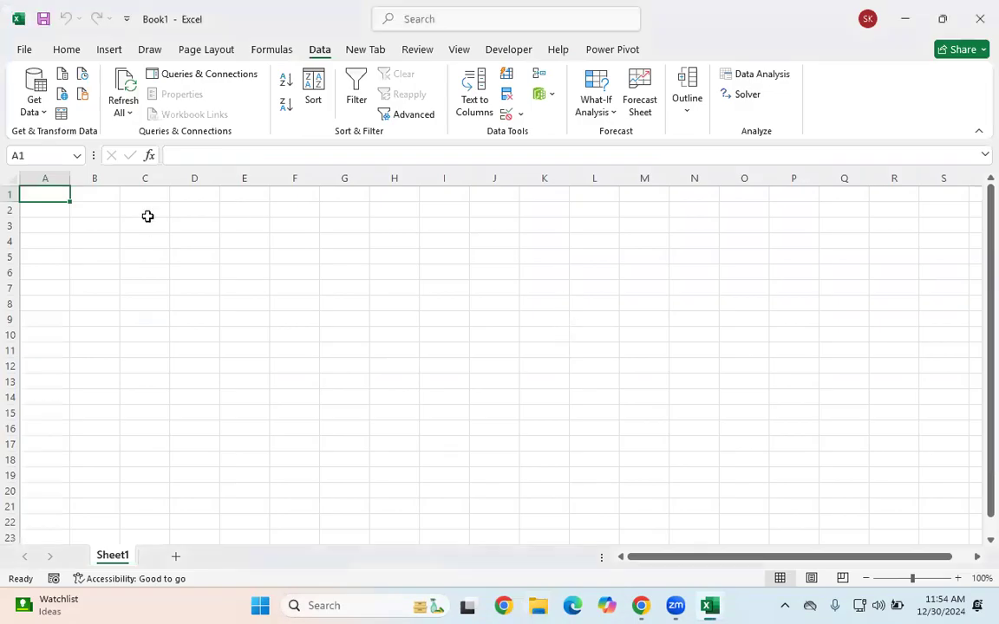
pyautogui.click(147, 216)
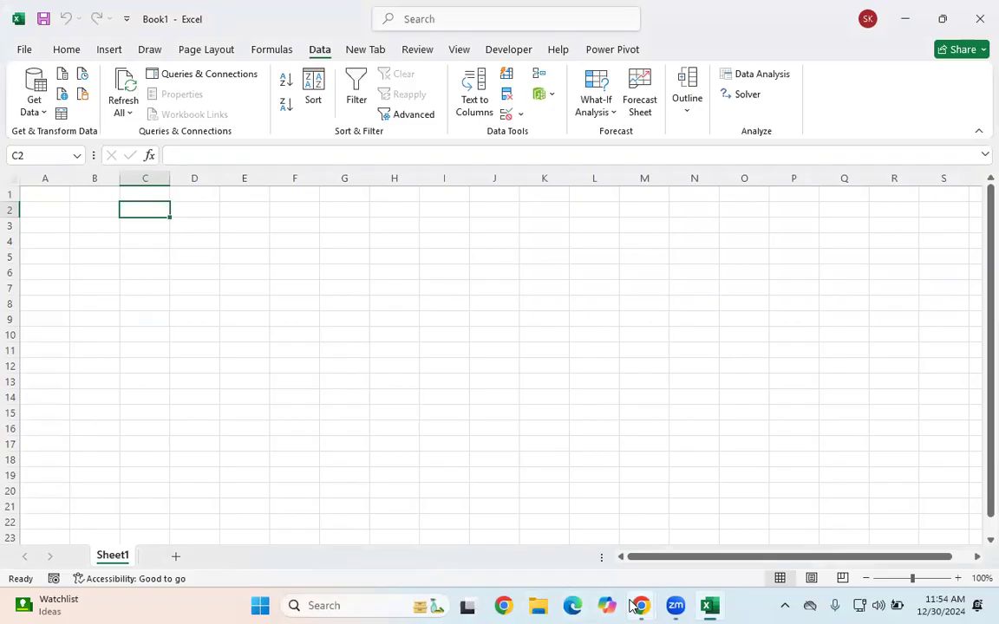
# Step: Open the Word document Northwind Sample Database OData Link from D_Drive Backup\PowerBI SM on the E: drive and highlight its link
pyautogui.click(506, 604)
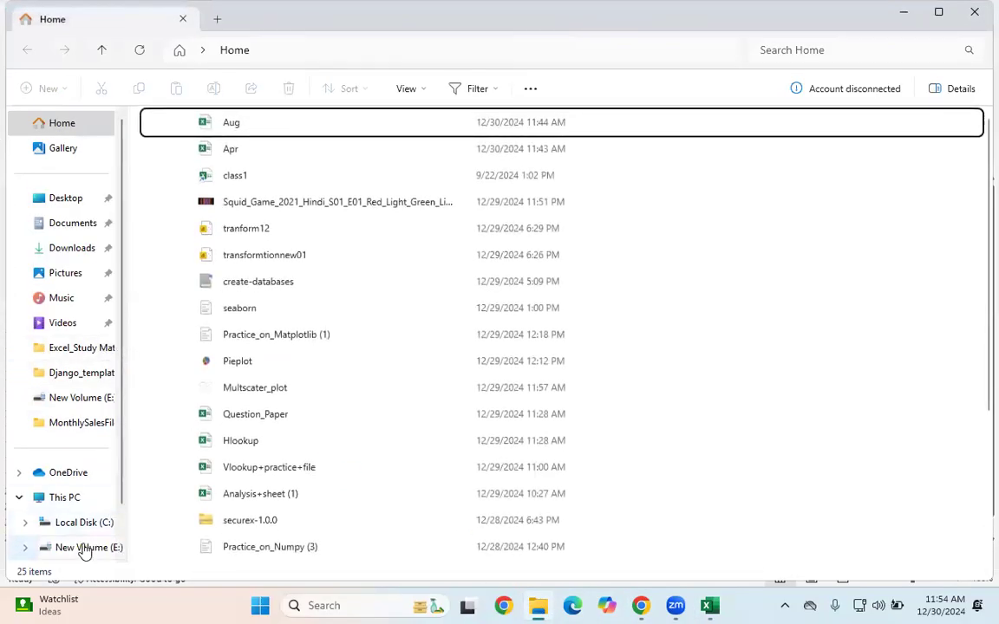
pyautogui.click(84, 551)
pyautogui.click(358, 173)
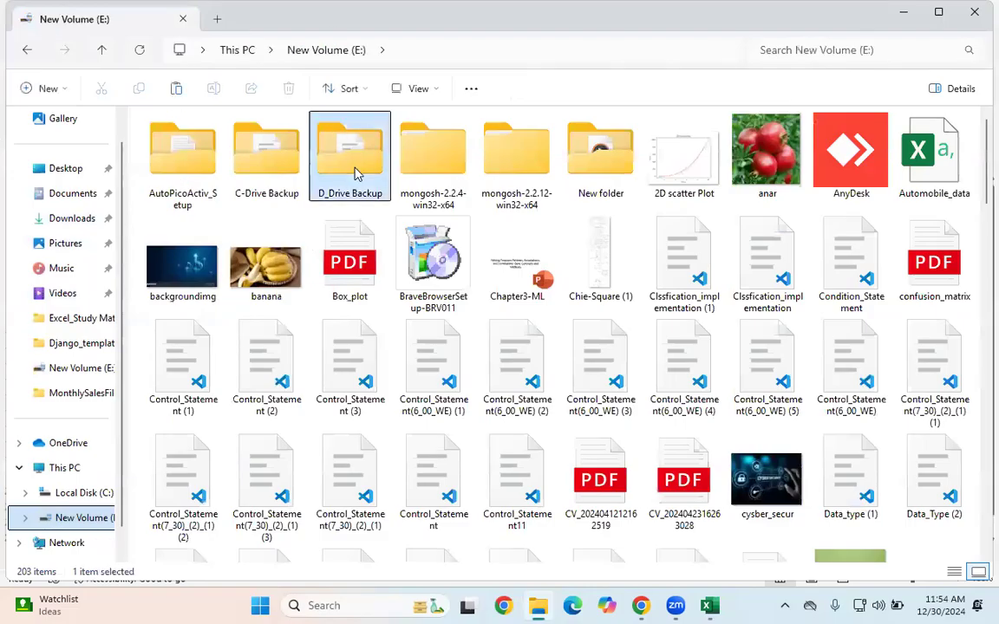
pyautogui.doubleClick(353, 173)
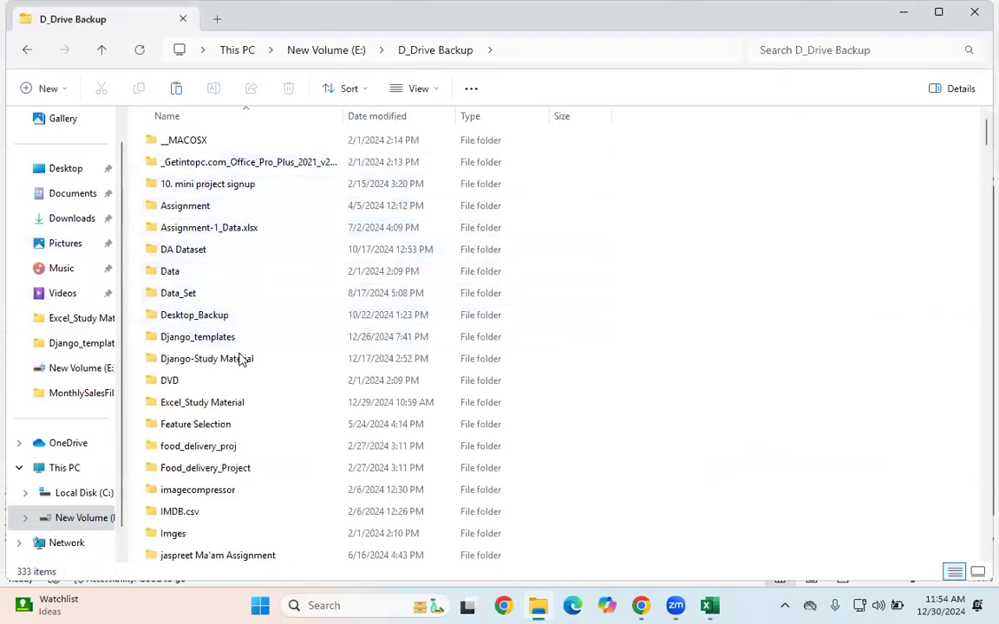
pyautogui.scroll(-7, 223, 401)
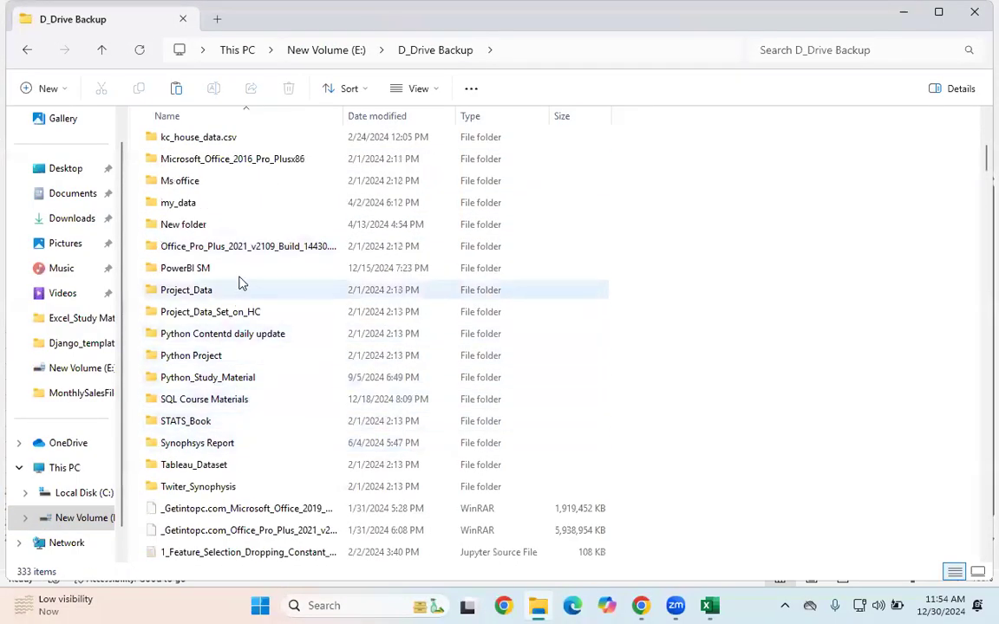
pyautogui.doubleClick(235, 271)
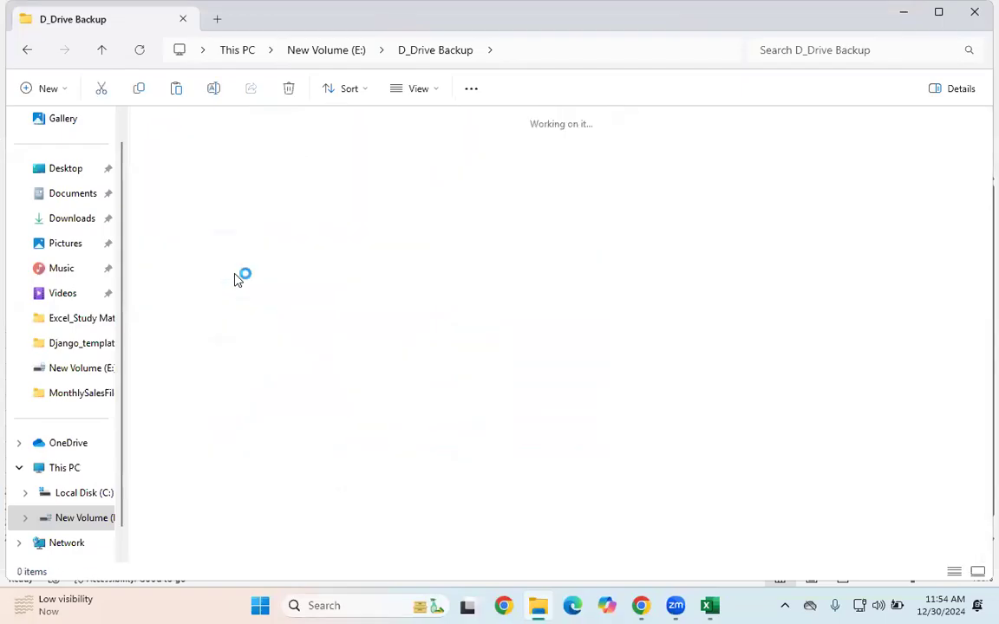
pyautogui.click(399, 399)
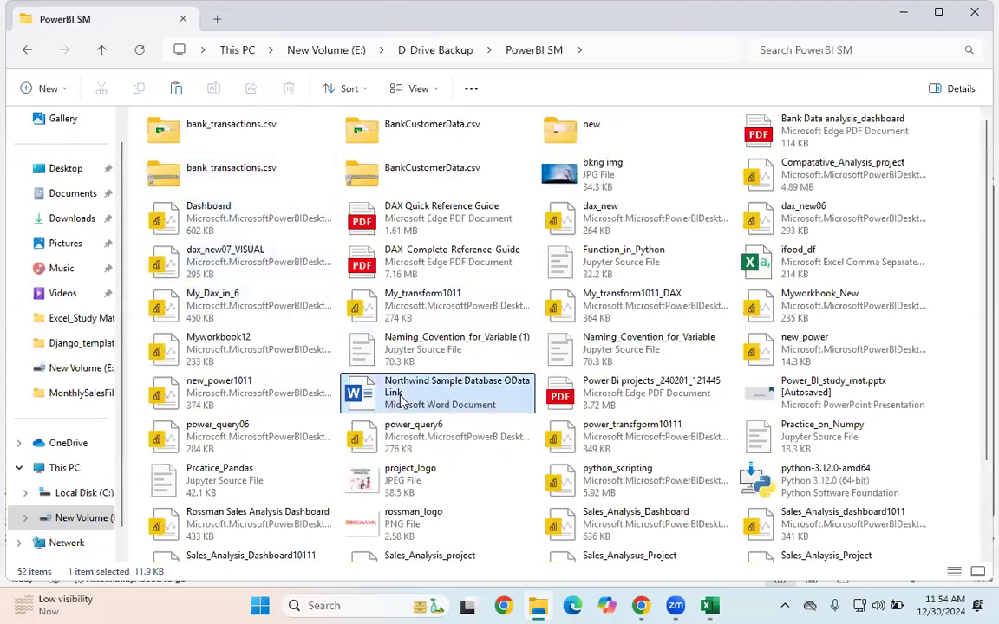
pyautogui.doubleClick(398, 399)
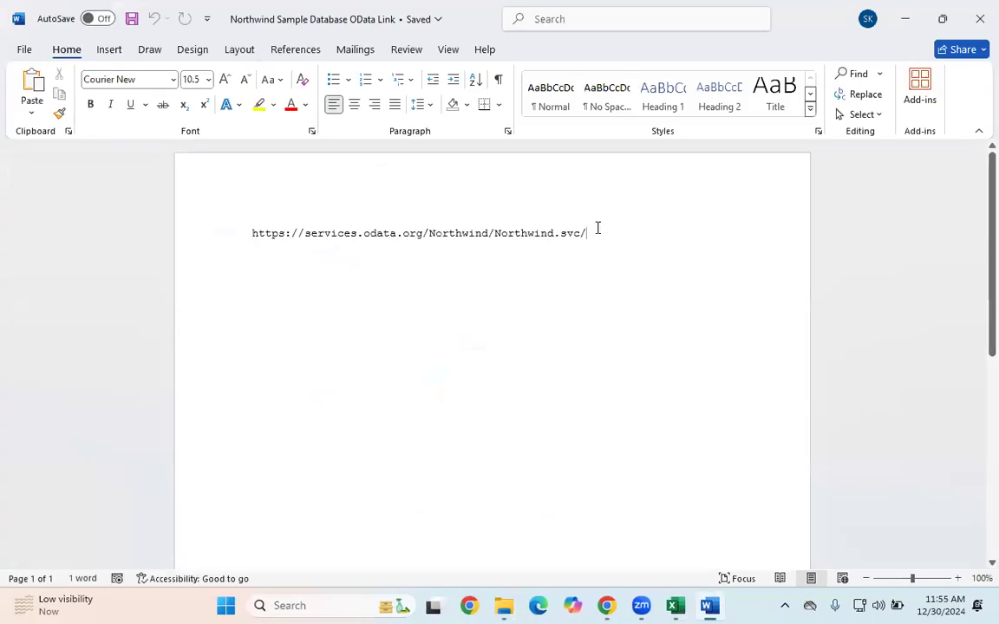
pyautogui.moveTo(597, 231); pyautogui.dragTo(232, 223)
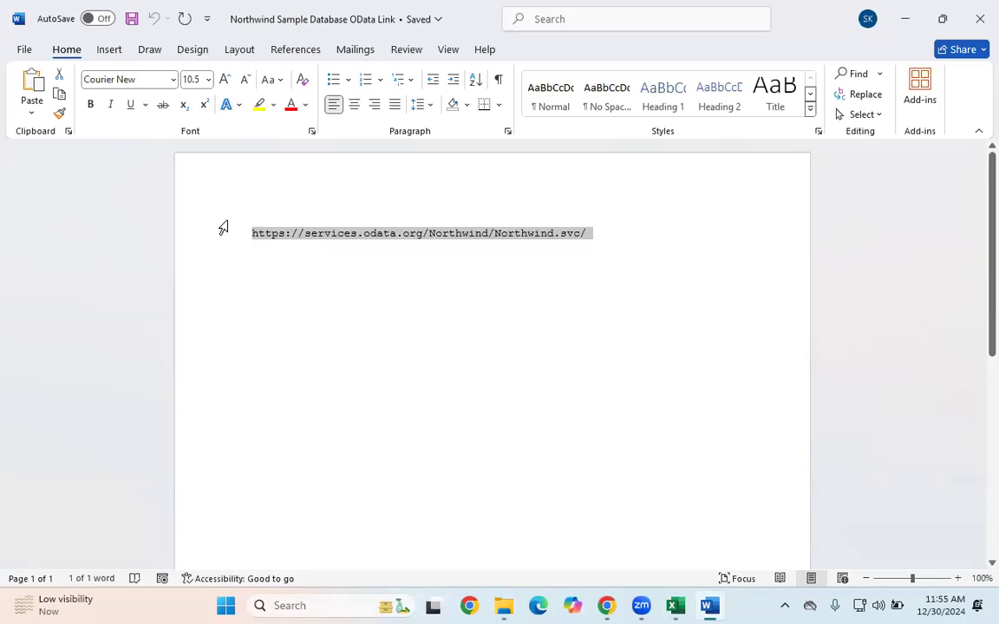
# Step: Switch to the Google Meet call and check the in-call messages and the participant list
pyautogui.moveTo(606, 605)
pyautogui.click(520, 546)
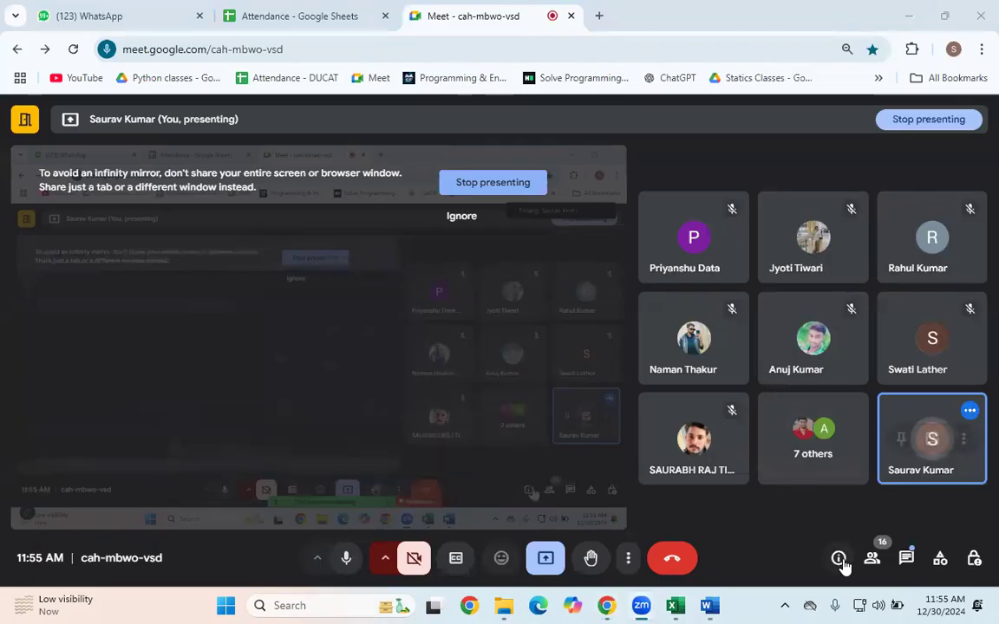
pyautogui.click(906, 559)
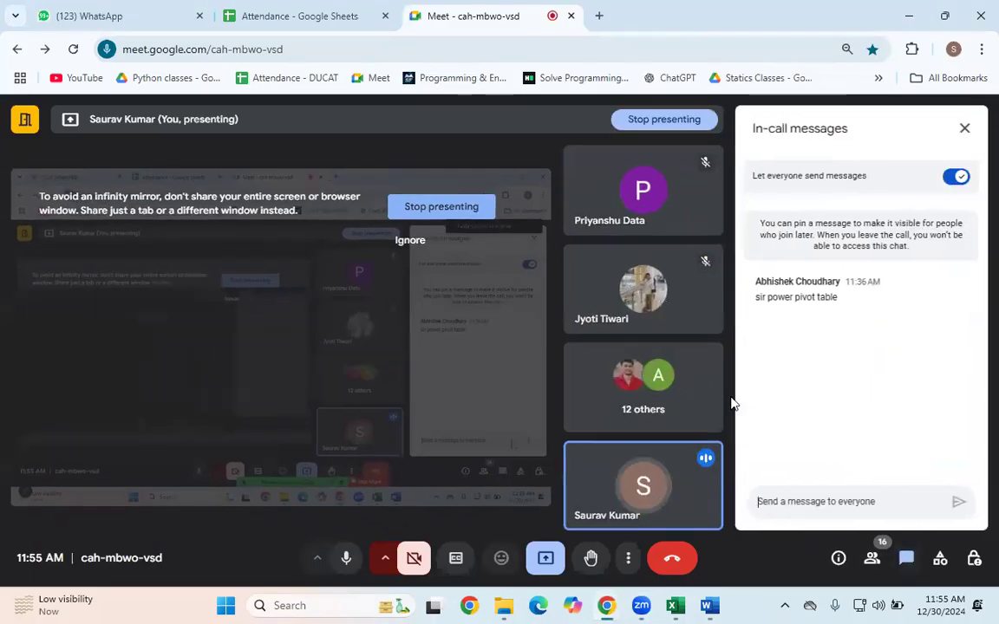
pyautogui.click(964, 129)
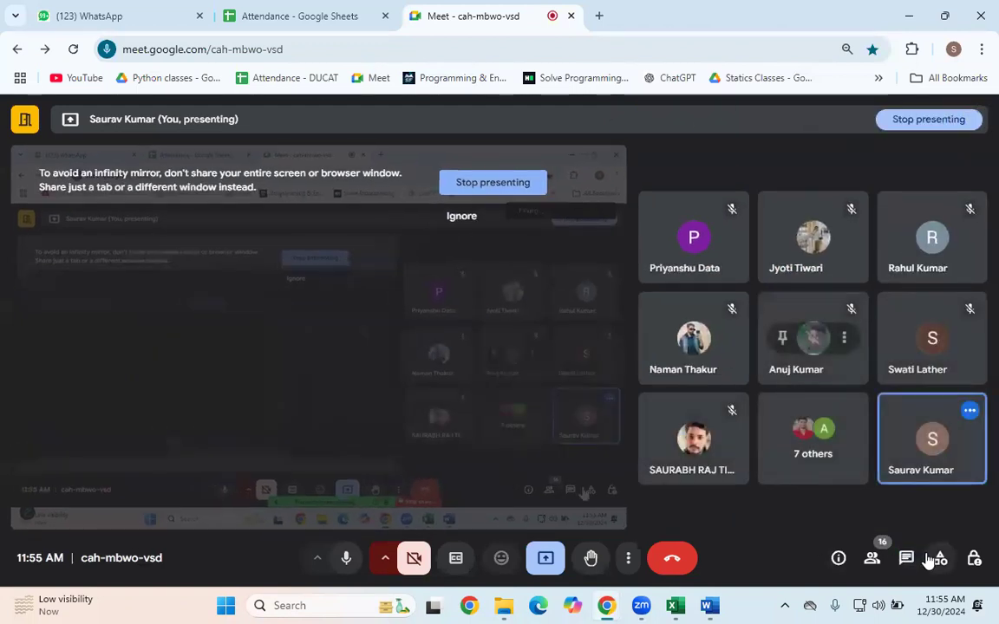
pyautogui.click(872, 557)
pyautogui.scroll(-5, 863, 450)
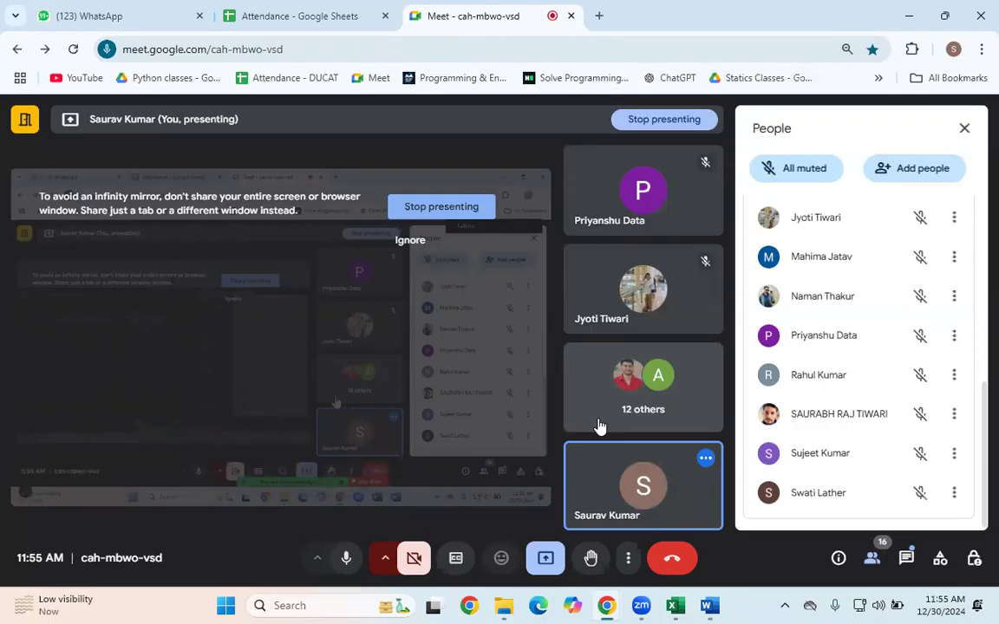
pyautogui.click(920, 560)
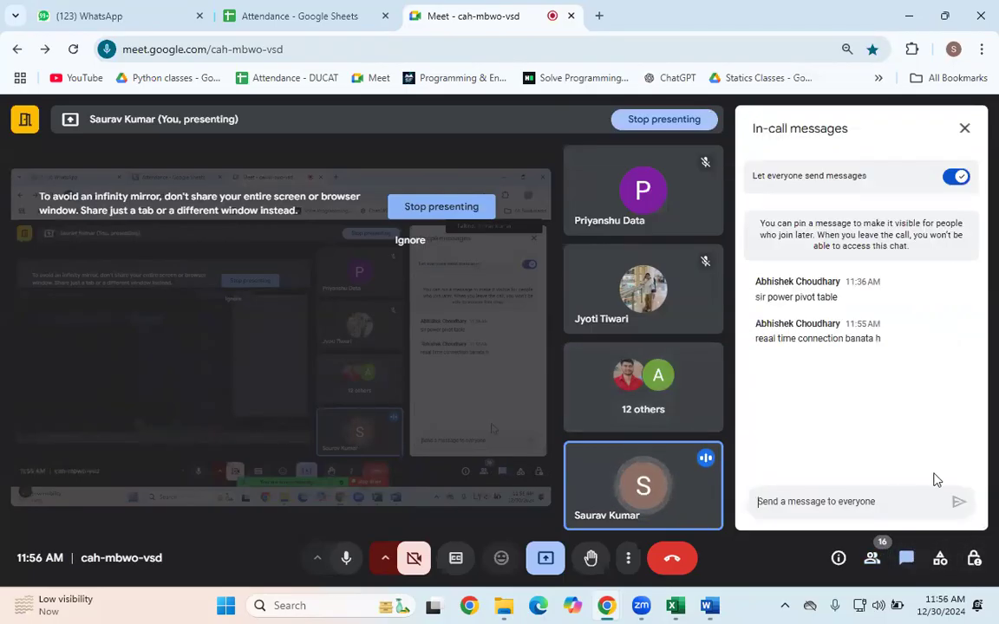
pyautogui.click(964, 129)
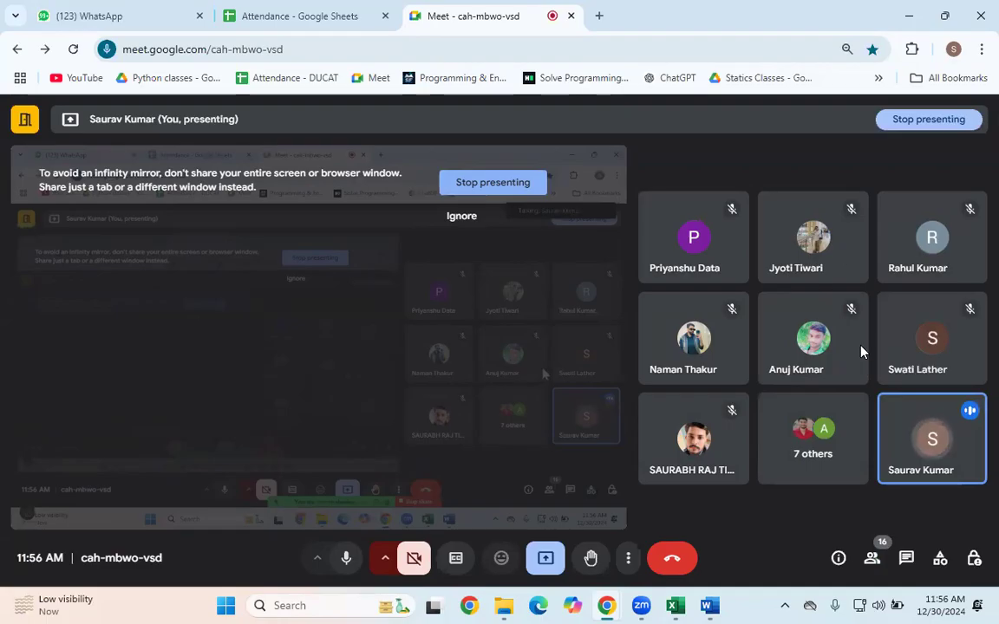
pyautogui.moveTo(848, 251)
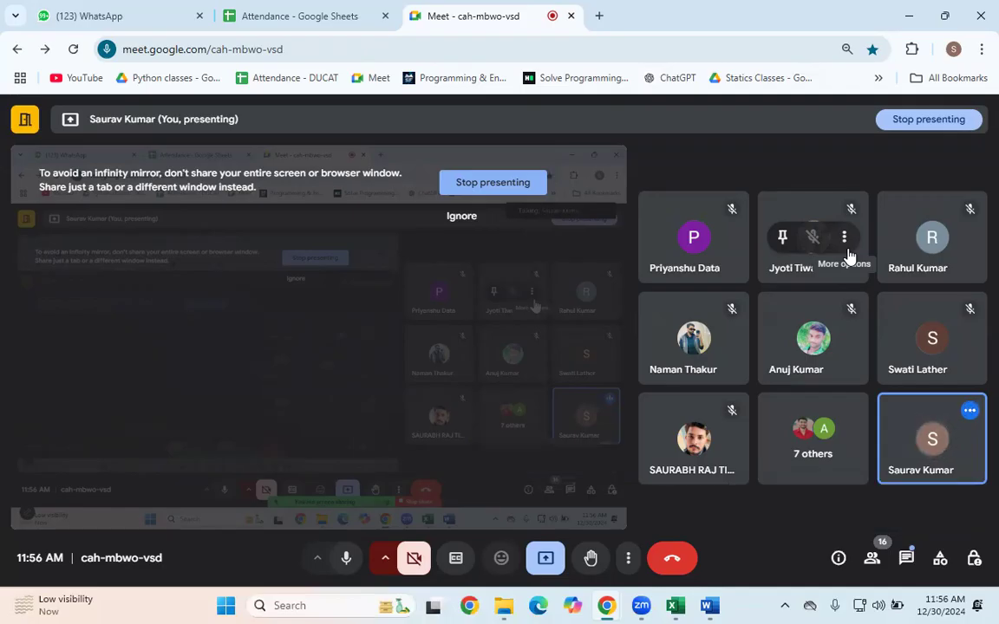
pyautogui.click(905, 558)
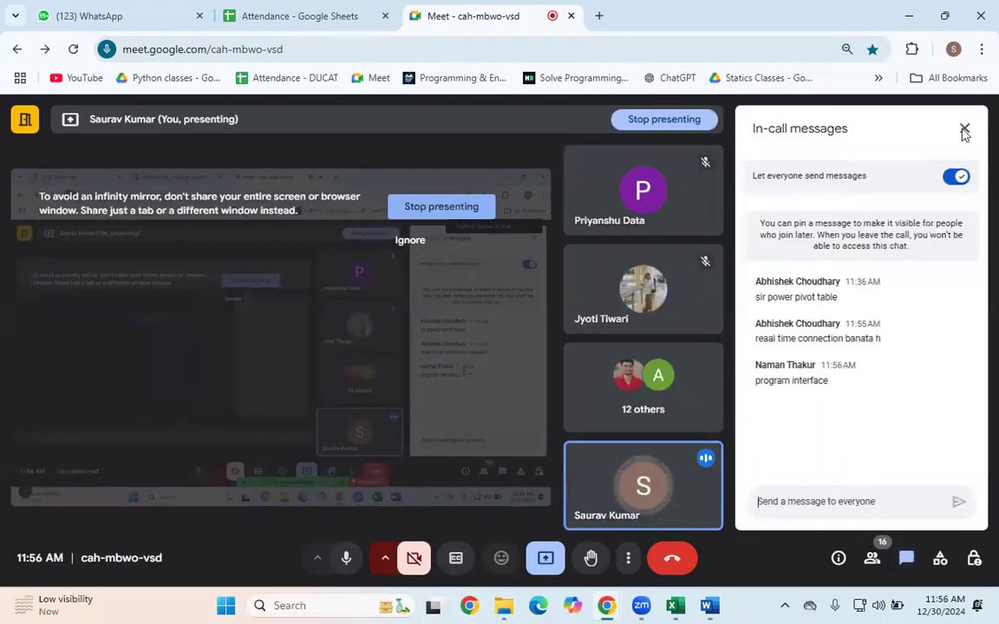
pyautogui.click(964, 129)
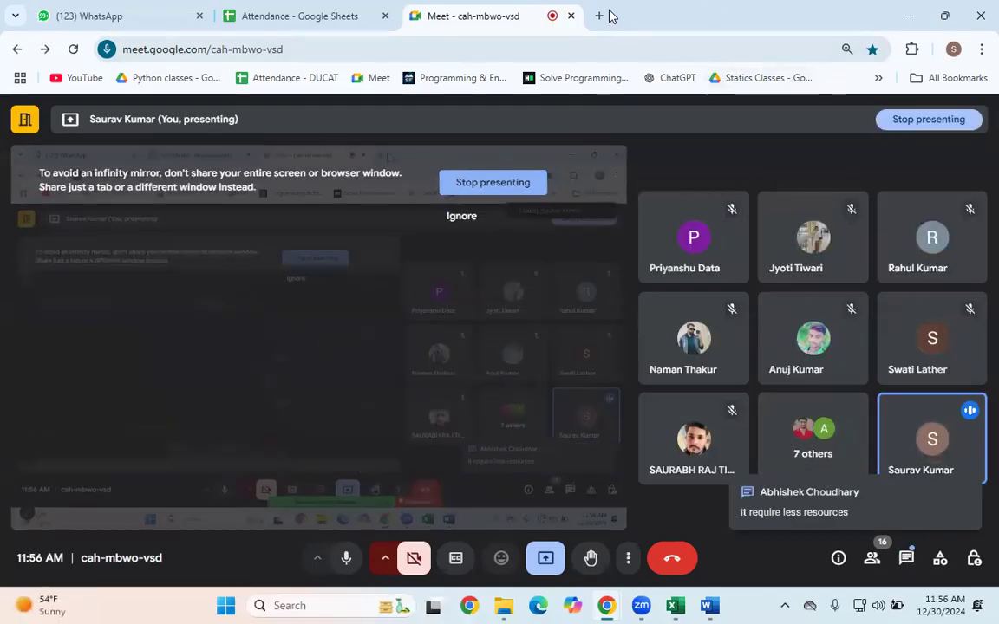
# Step: Open a new browser tab and copy the Northwind OData service URL from the Word document
pyautogui.click(598, 16)
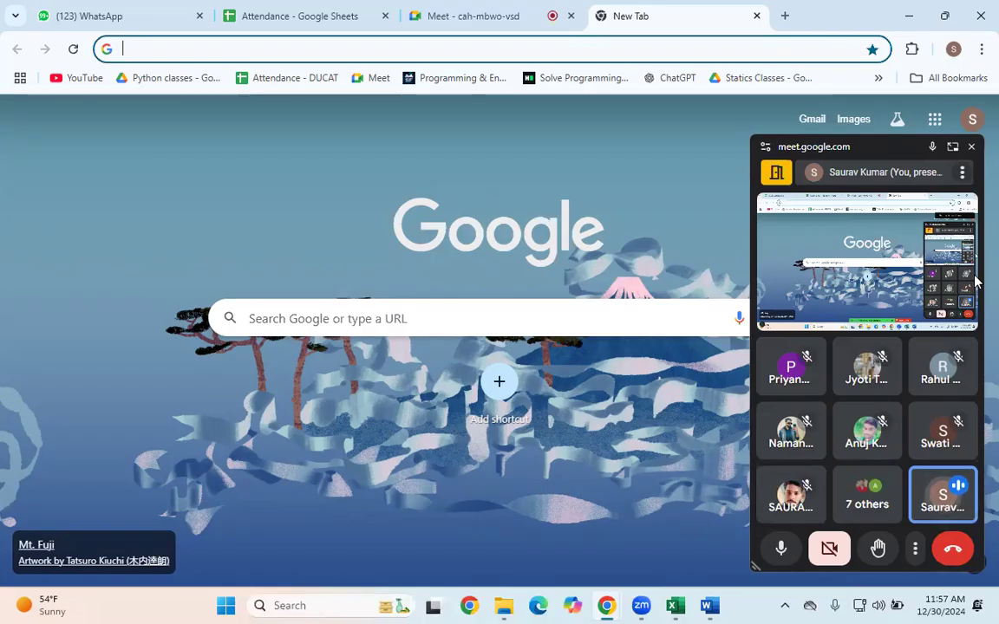
pyautogui.click(712, 606)
pyautogui.click(488, 338)
pyautogui.moveTo(598, 238); pyautogui.dragTo(238, 243)
pyautogui.hotkey('ctrl', 'c')
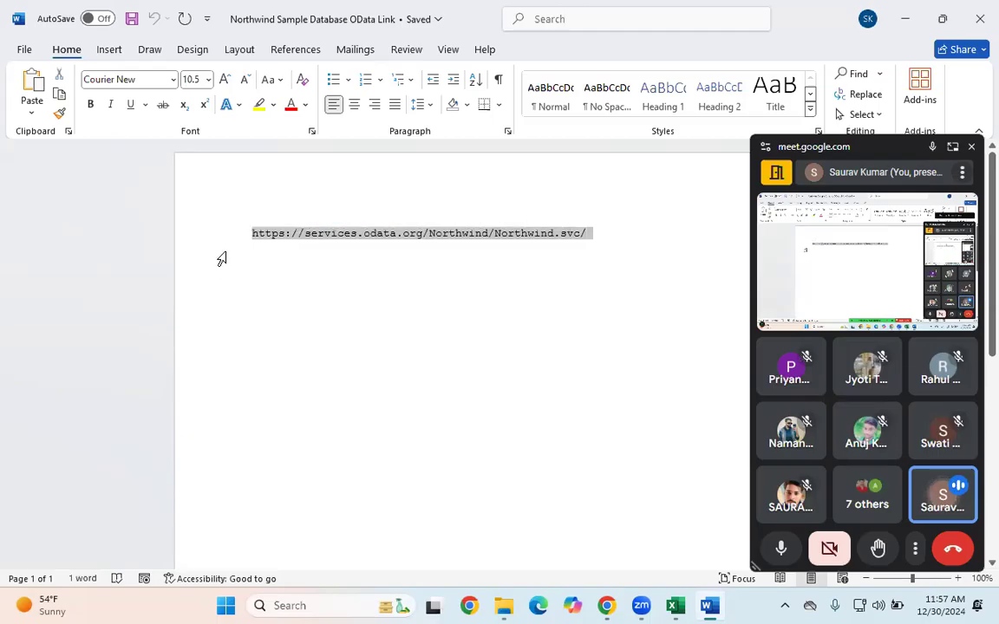
pyautogui.click(371, 300)
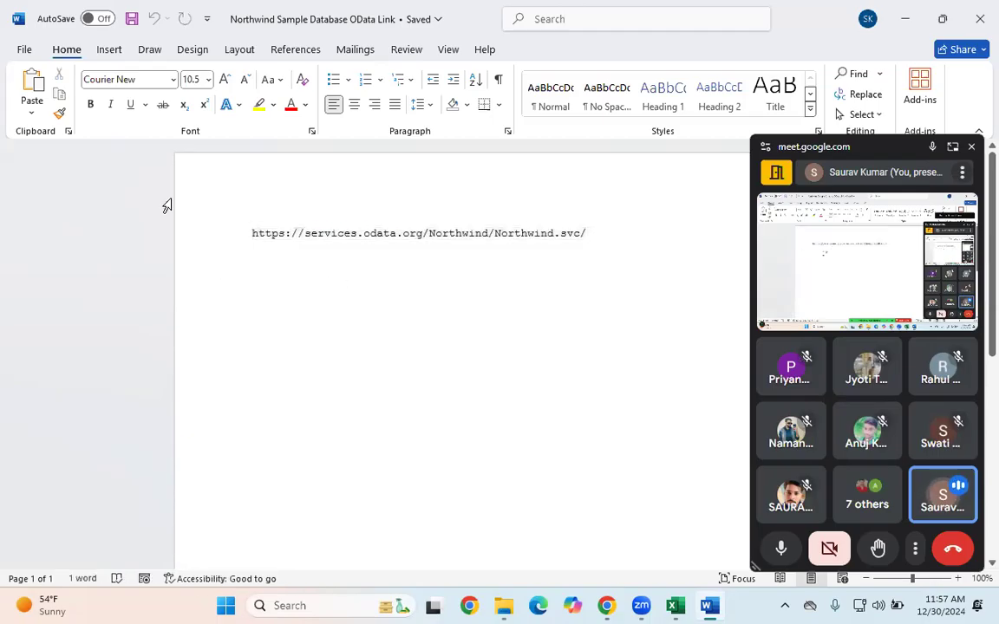
pyautogui.click(604, 605)
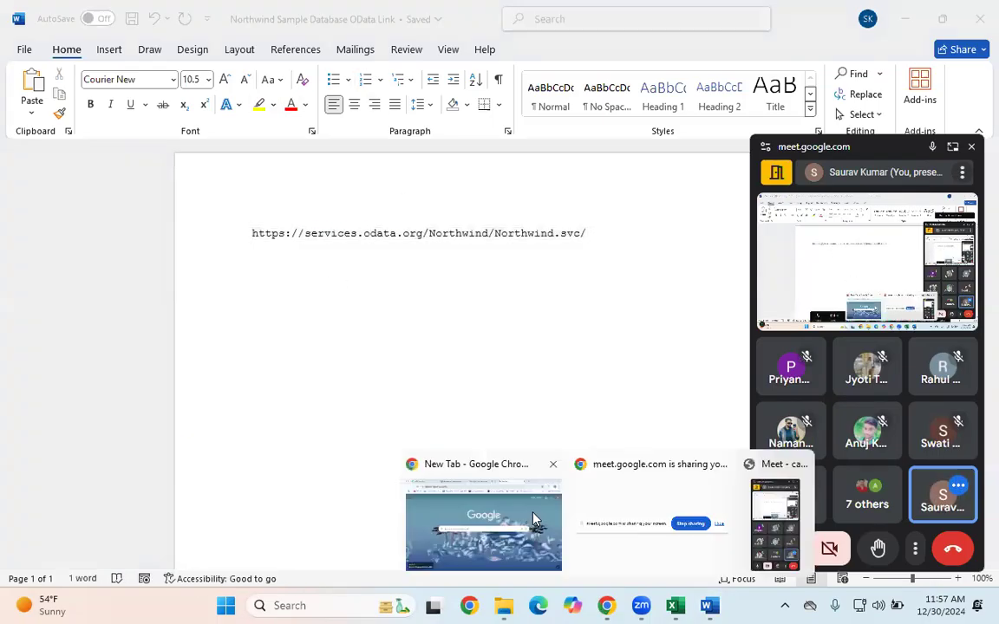
pyautogui.click(486, 520)
pyautogui.click(629, 48)
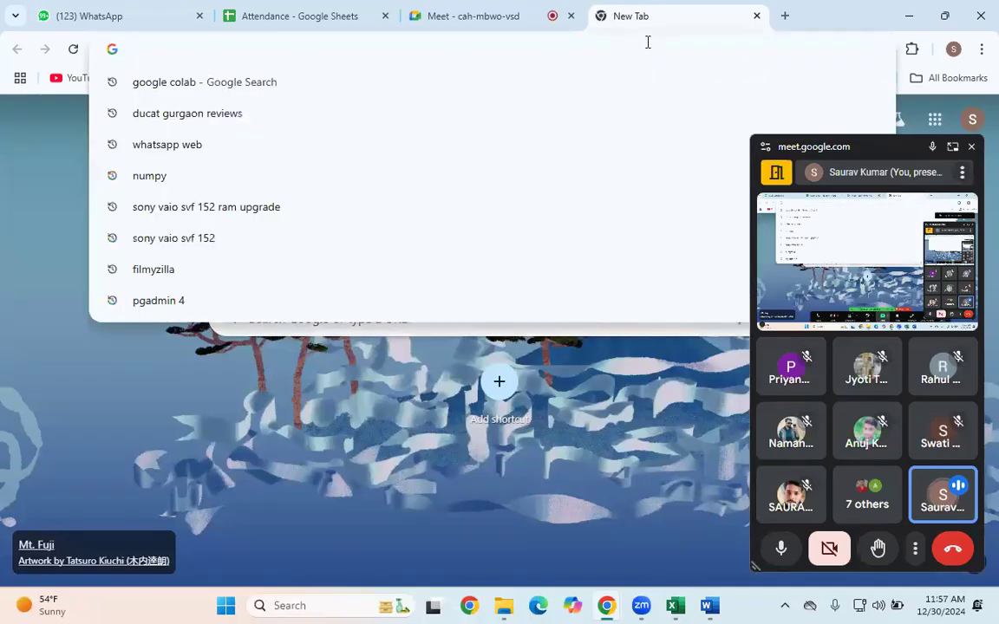
pyautogui.hotkey('ctrl', 'v')
pyautogui.press('Return')
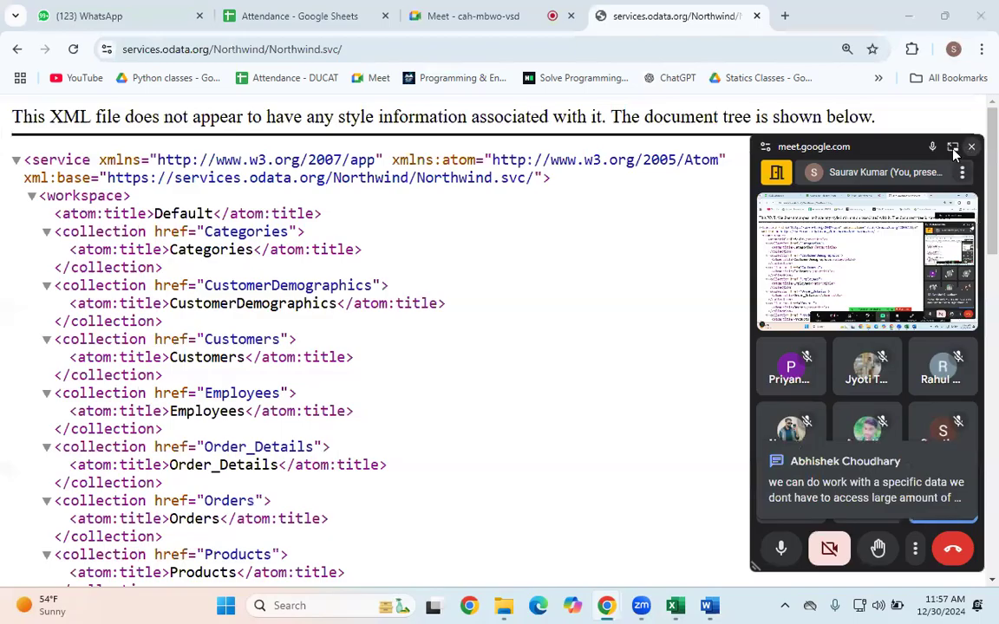
pyautogui.click(953, 152)
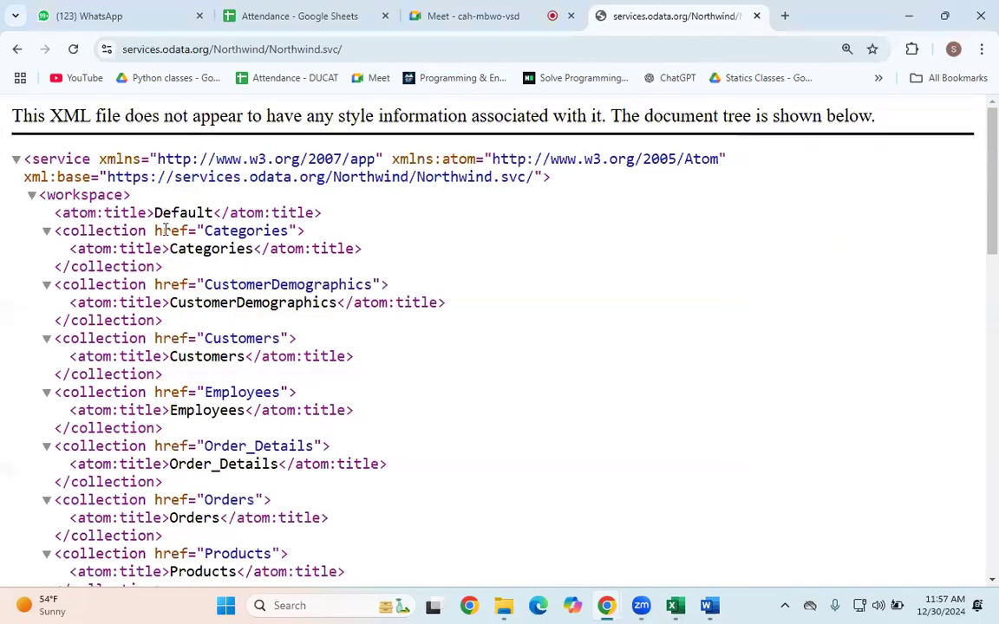
# Step: Look through the collections in the Northwind service document, especially Customers, and return to the blank Excel workbook
pyautogui.scroll(-10, 164, 440)
pyautogui.scroll(10, 163, 440)
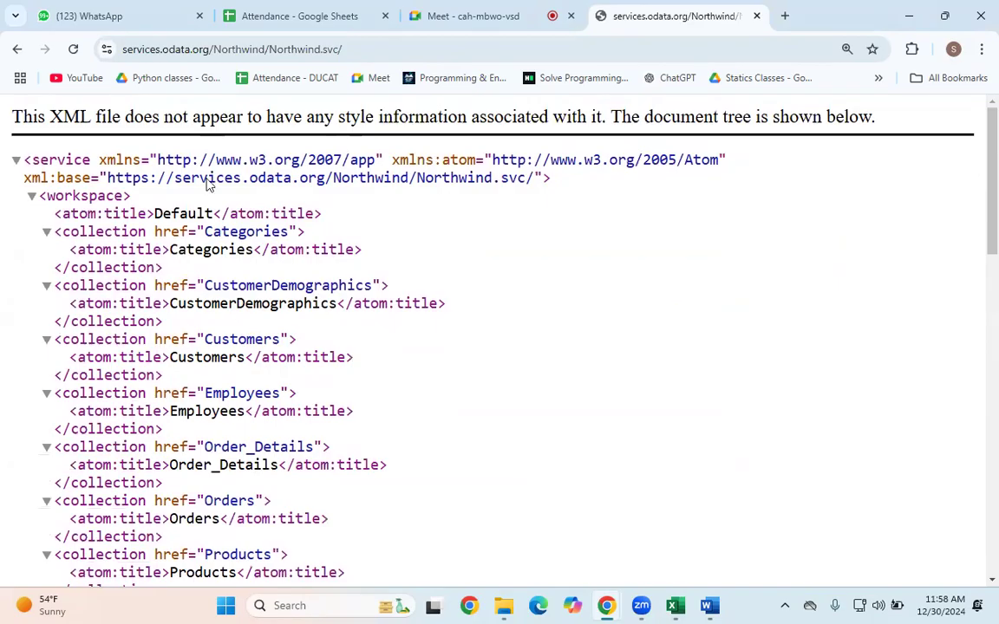
pyautogui.moveTo(172, 355); pyautogui.dragTo(248, 357)
pyautogui.click(212, 331)
pyautogui.click(681, 606)
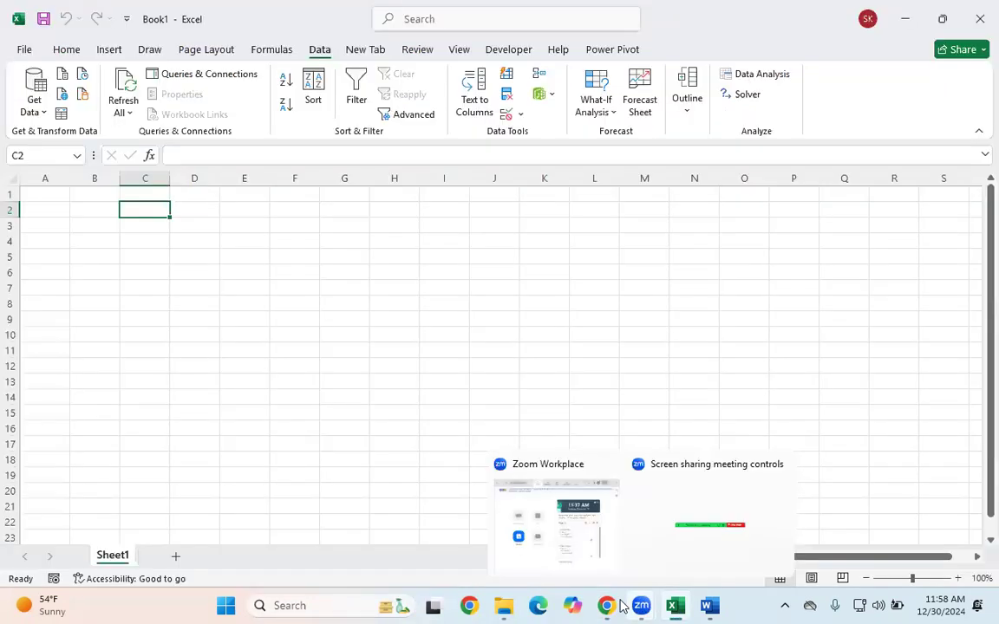
pyautogui.click(380, 306)
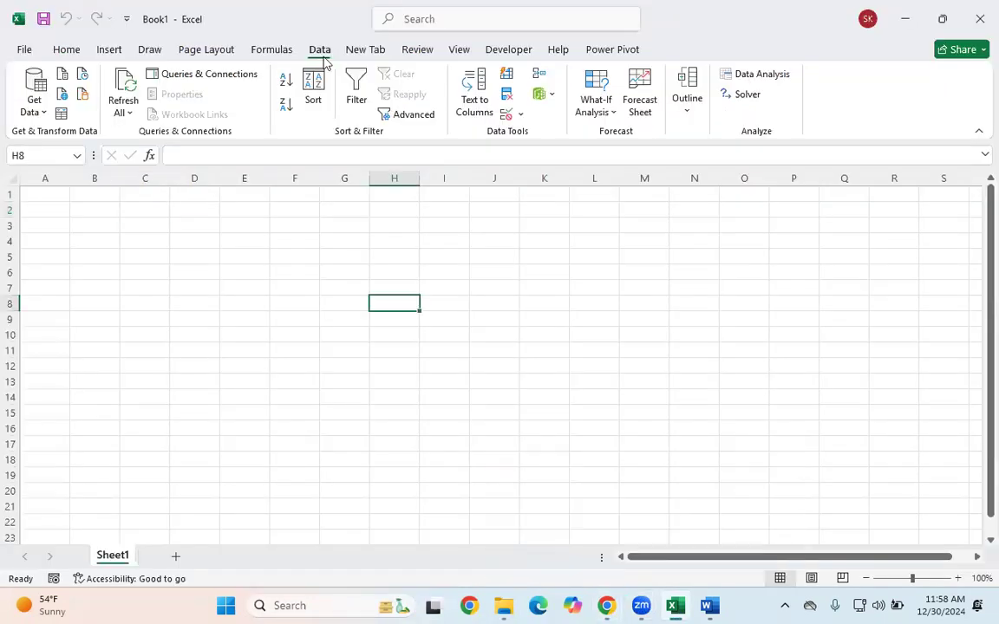
pyautogui.click(36, 111)
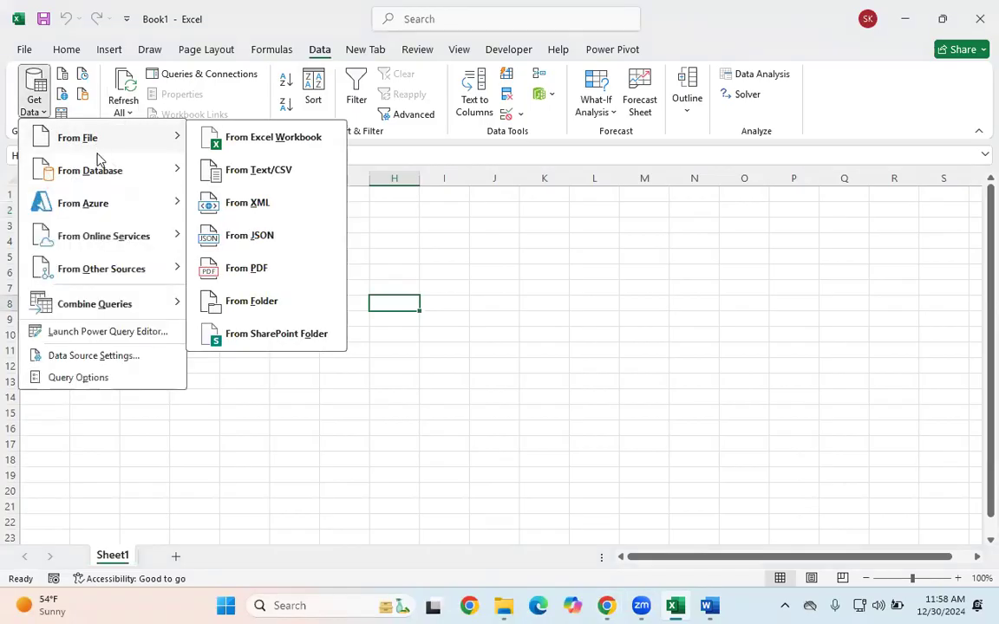
pyautogui.moveTo(96, 274)
pyautogui.moveTo(182, 272)
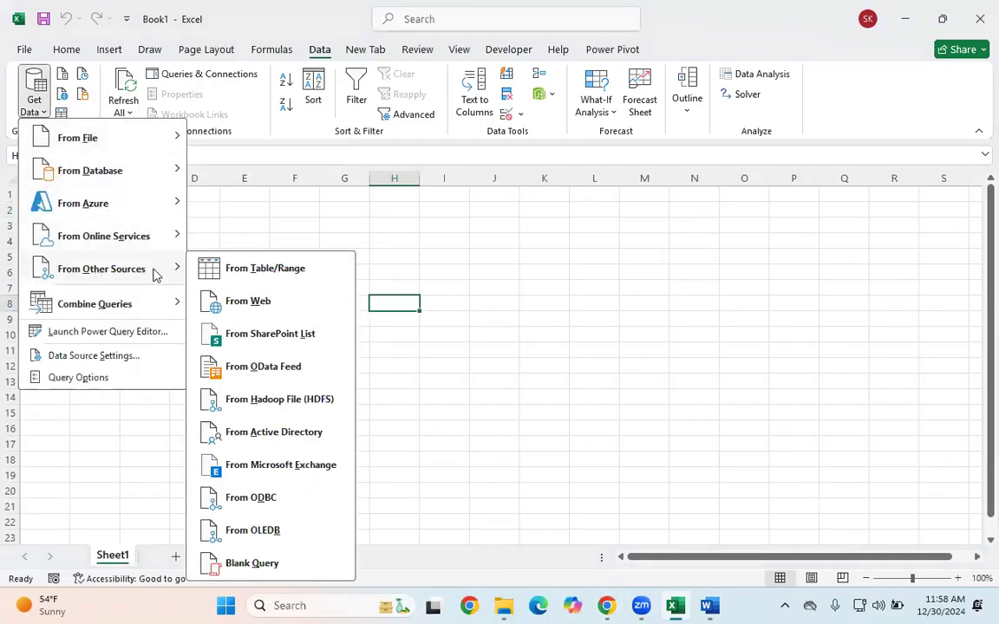
pyautogui.click(279, 366)
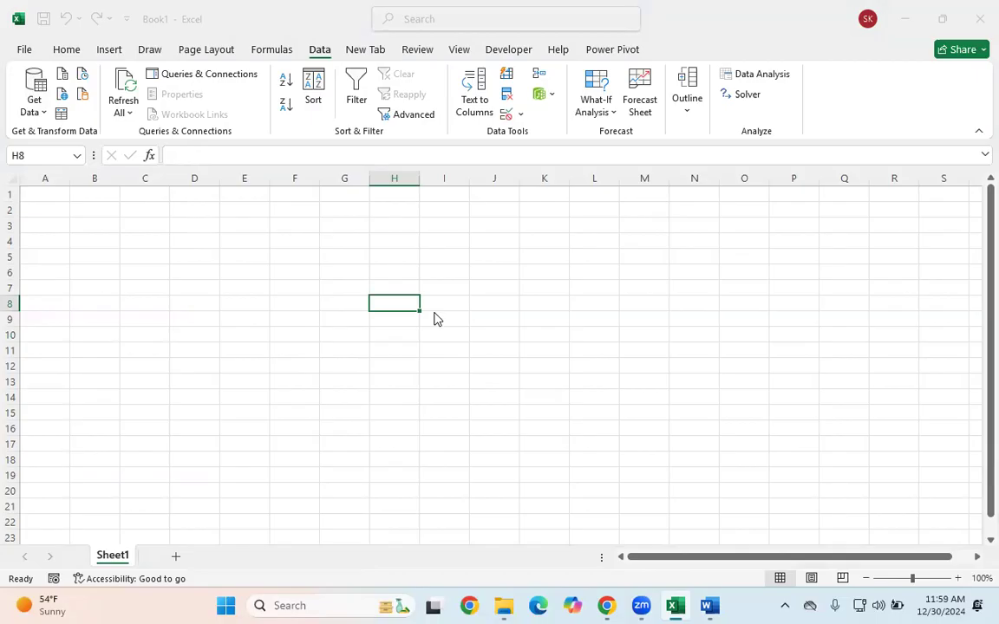
pyautogui.click(707, 346)
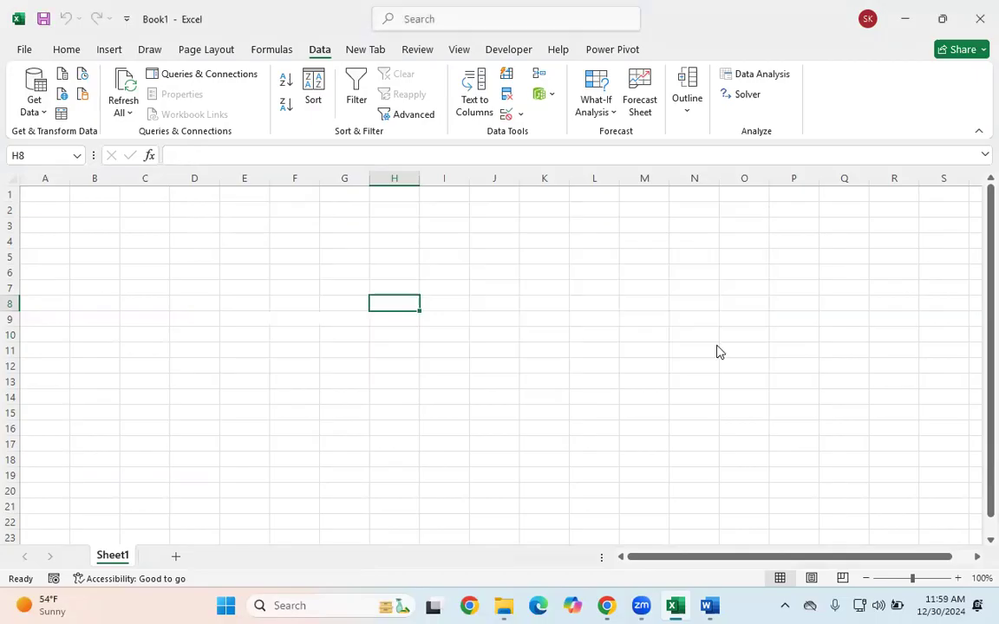
pyautogui.click(34, 103)
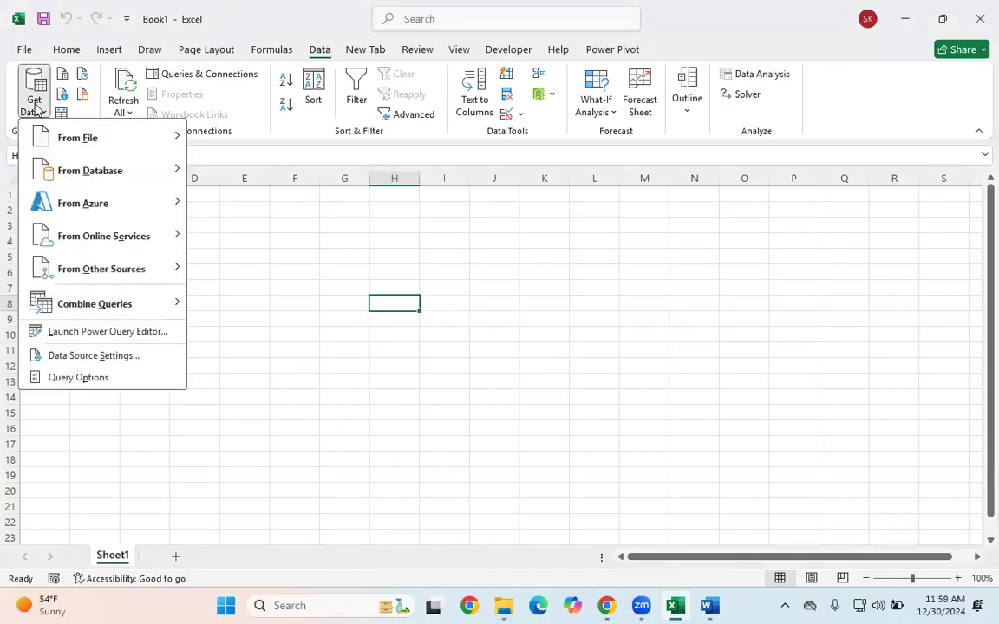
pyautogui.click(115, 272)
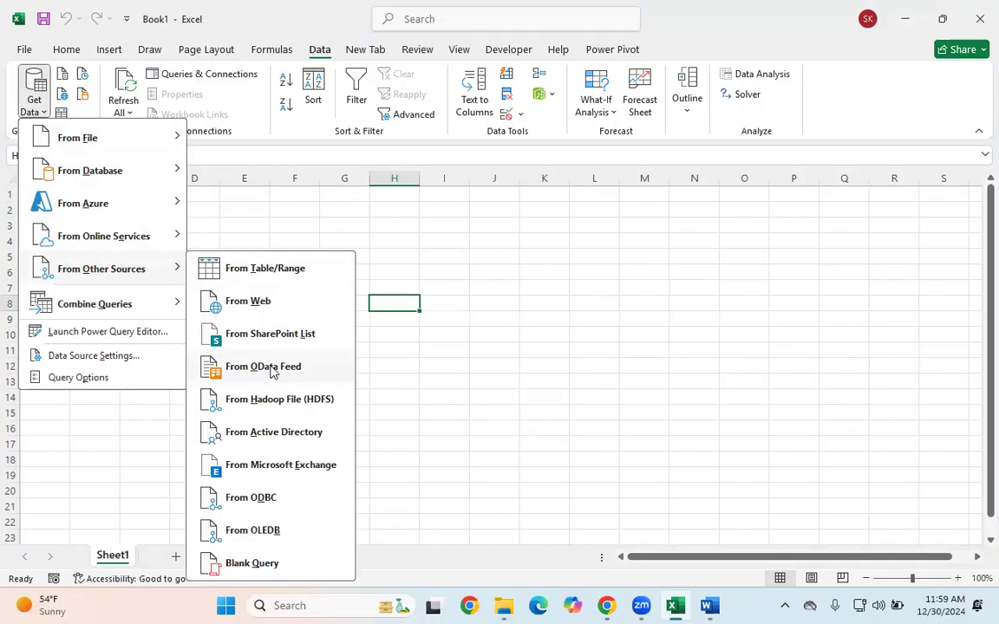
pyautogui.click(263, 366)
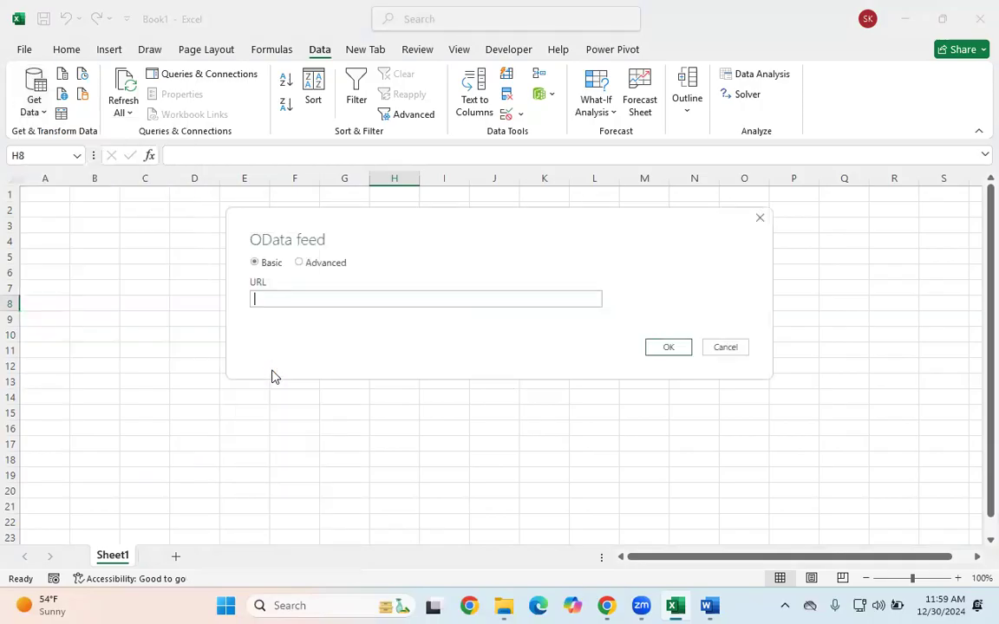
pyautogui.write('http://services.odata.org/Northwind/Northwind.svc')
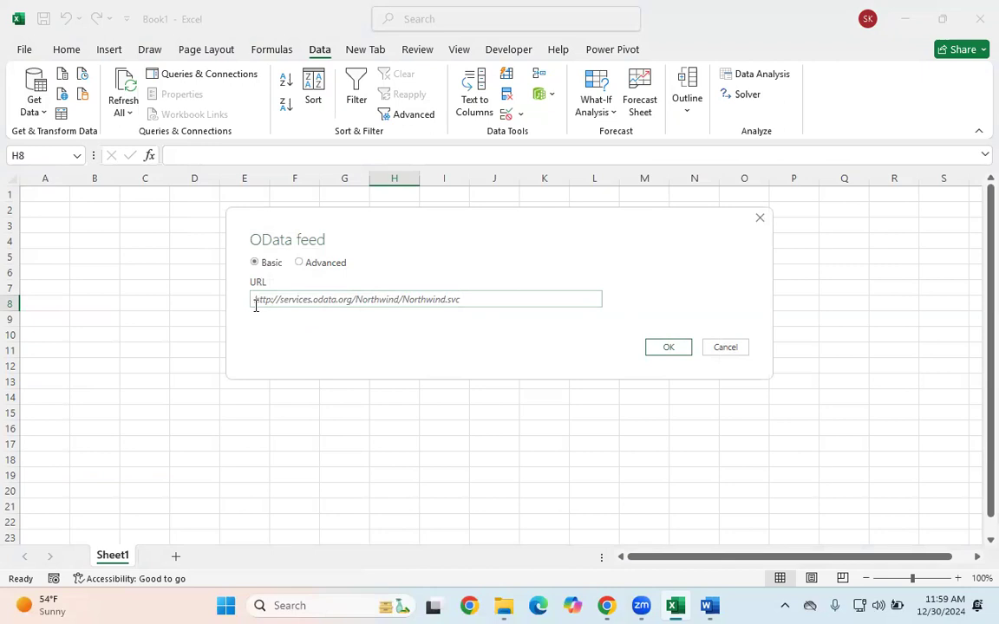
pyautogui.hotkey('ctrl', 'a')
pyautogui.press('BackSpace')
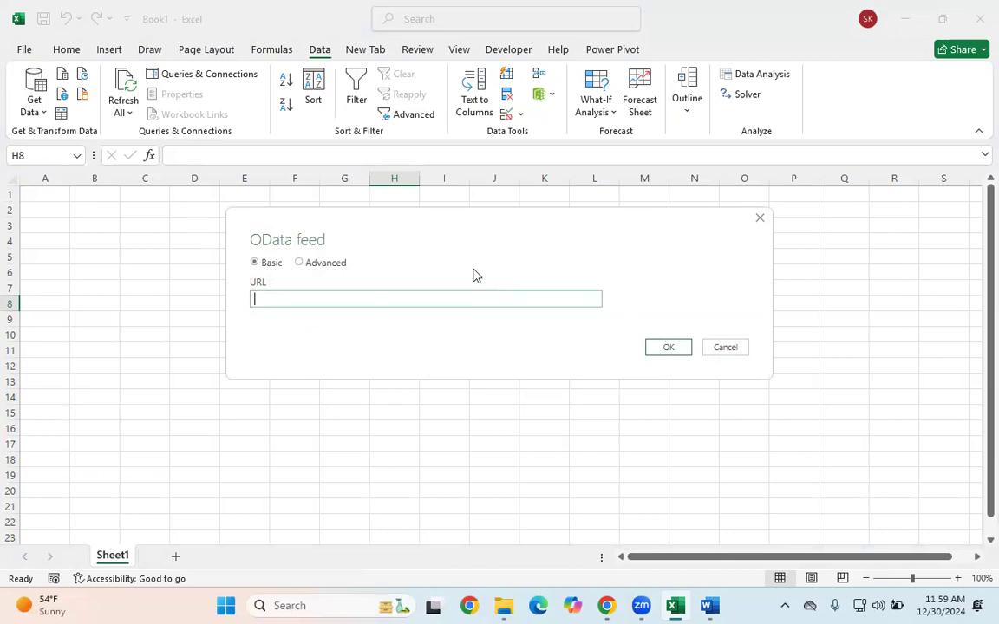
pyautogui.write('https://services.odata.org/Northwind/Northwind.svc/')
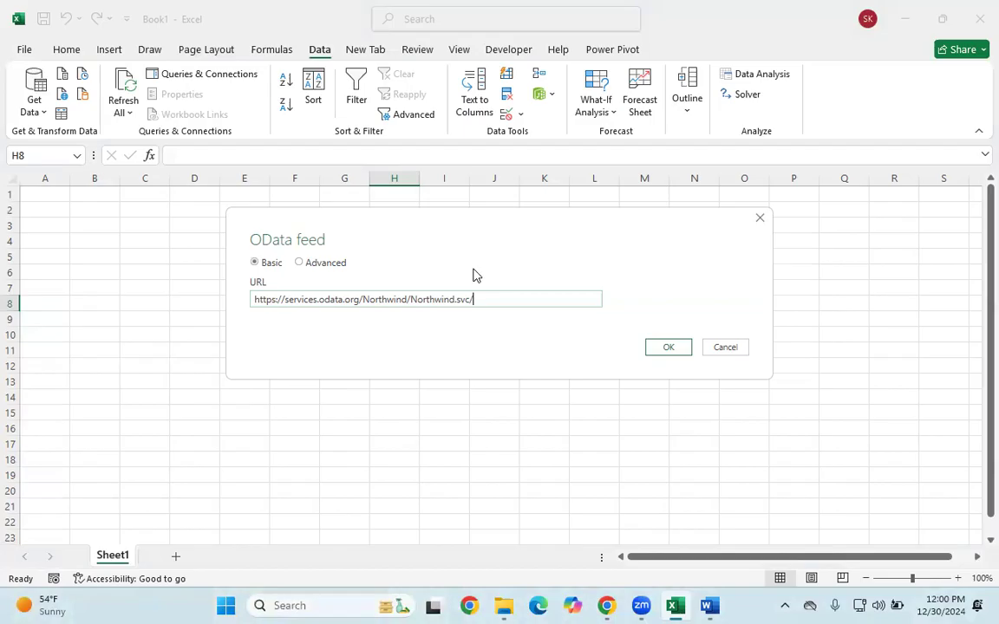
pyautogui.click(677, 355)
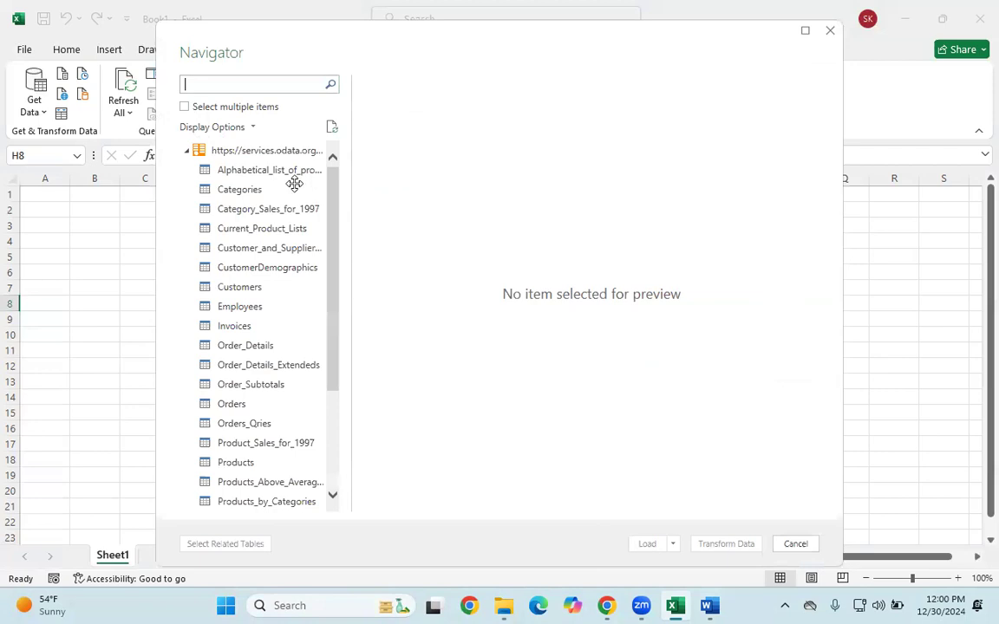
# Step: Preview the Categories, Current_Product_Lists and Products tables of the Northwind feed
pyautogui.click(252, 196)
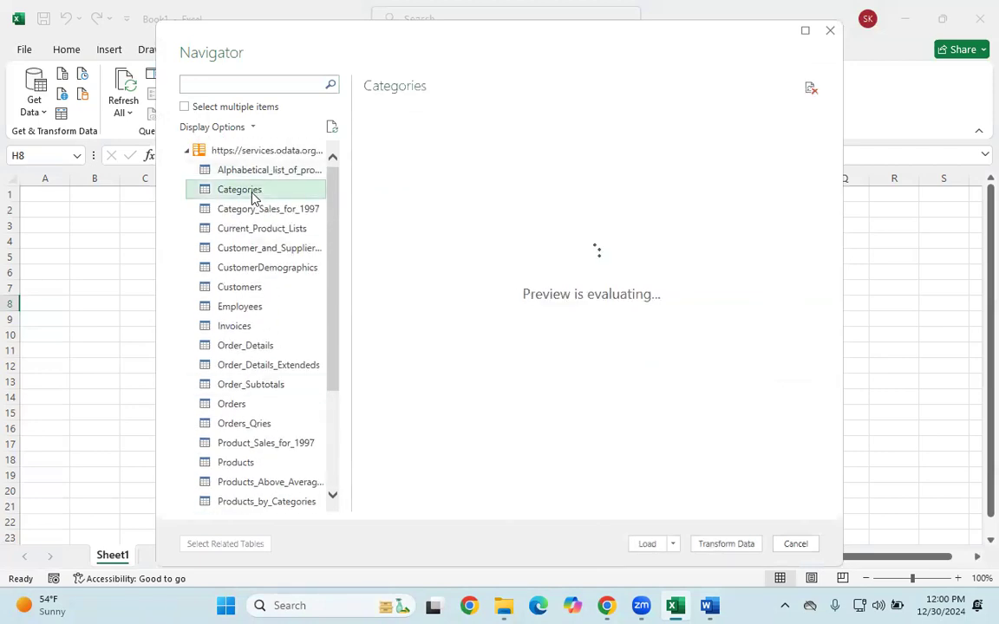
pyautogui.click(212, 230)
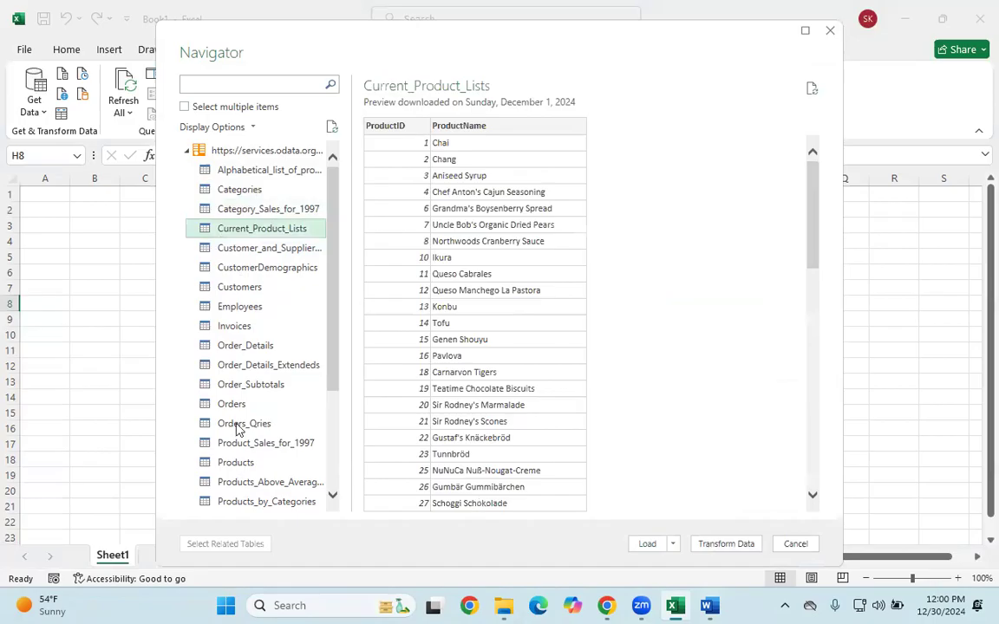
pyautogui.click(255, 464)
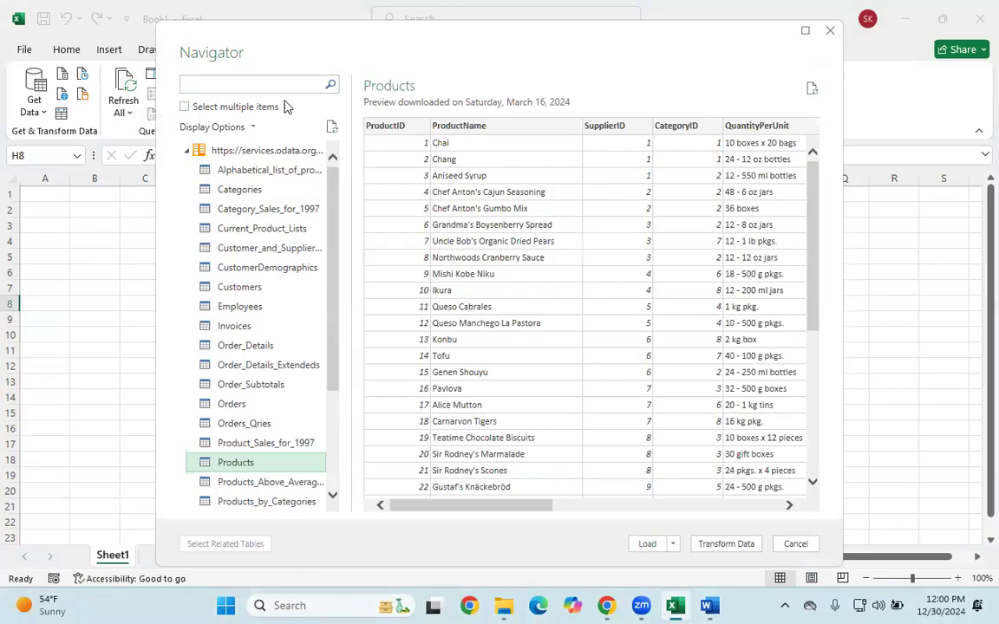
# Step: Enable selecting multiple items and include the Categories, Employees, Invoices, Order_Details, Orders and Products tables
pyautogui.click(251, 108)
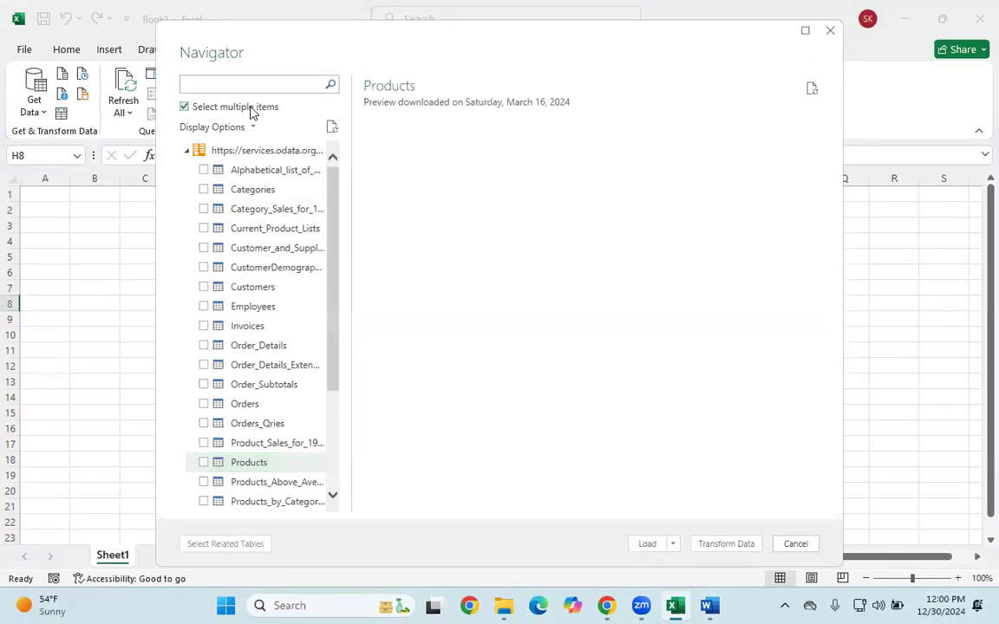
pyautogui.click(206, 211)
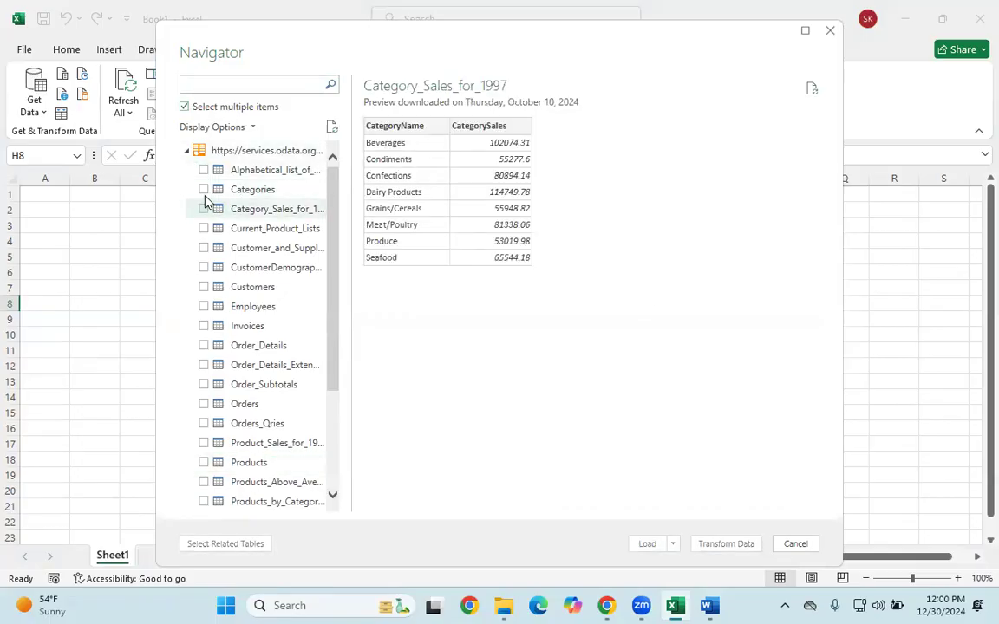
pyautogui.click(205, 196)
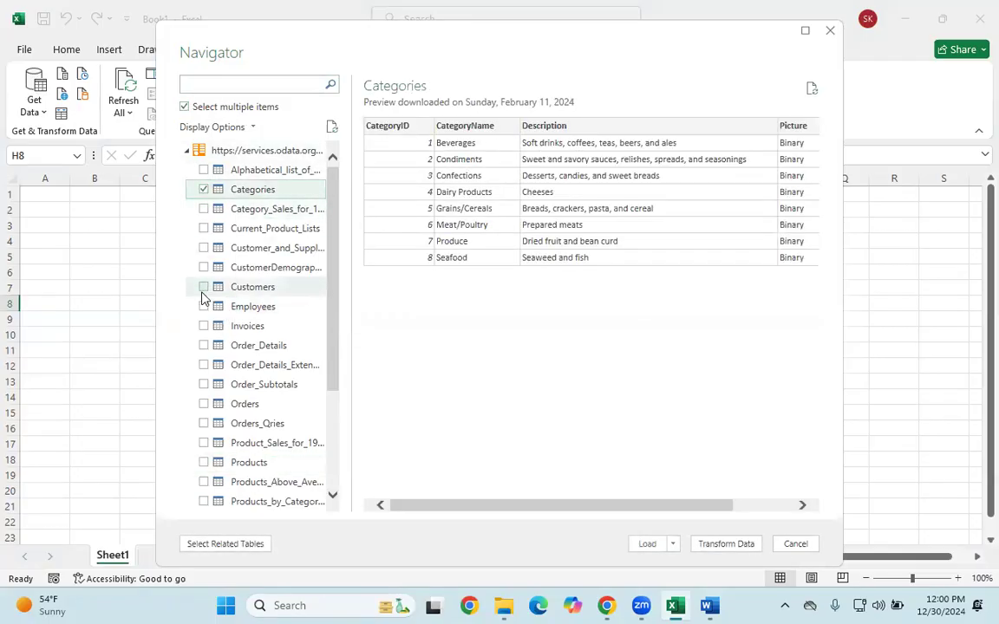
pyautogui.click(205, 308)
pyautogui.click(206, 327)
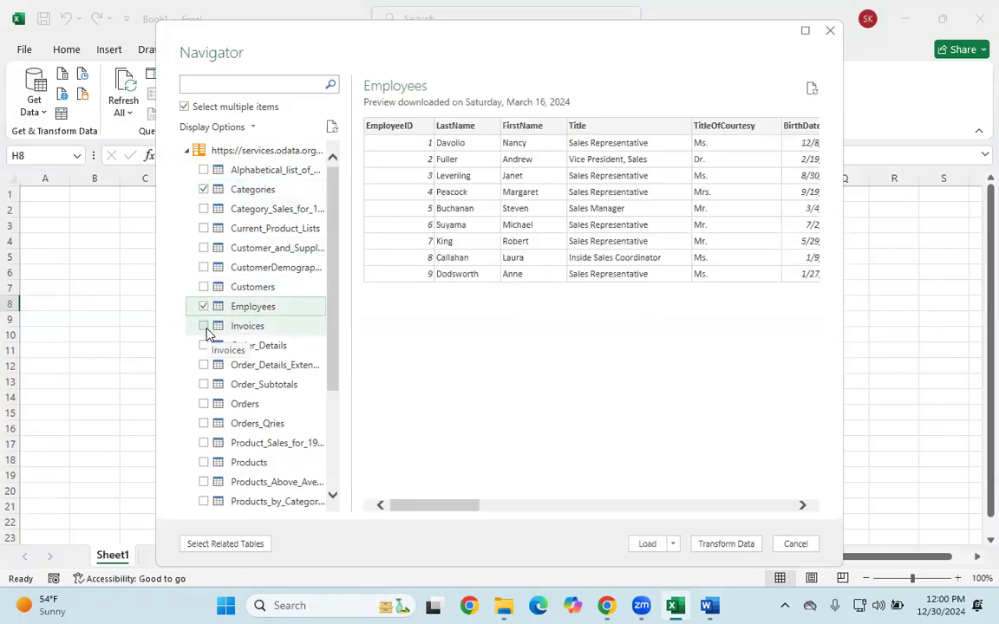
pyautogui.click(203, 346)
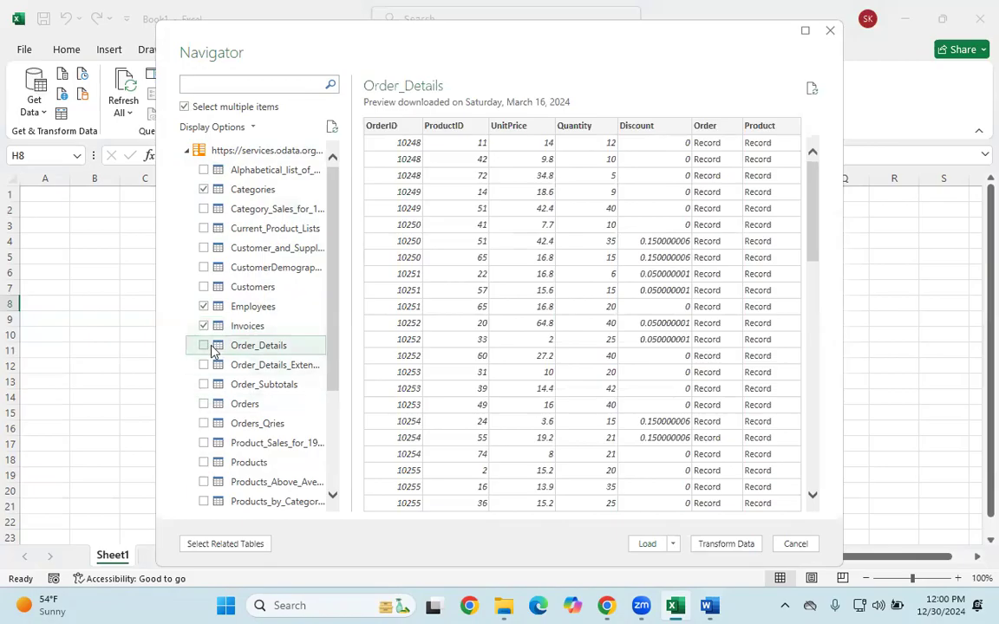
pyautogui.click(204, 404)
pyautogui.click(204, 463)
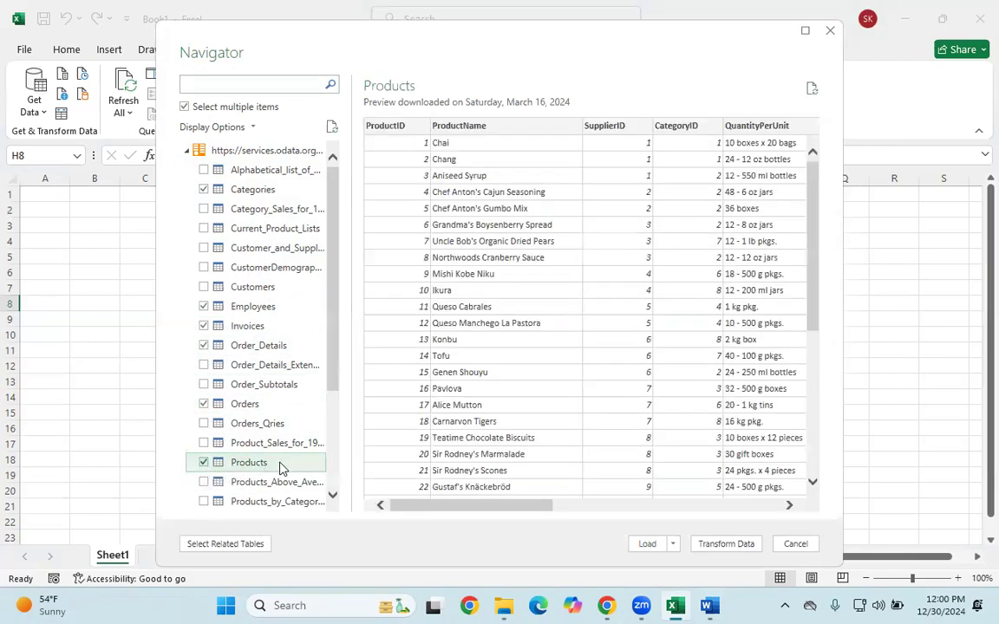
# Step: Add the Suppliers, Territories, Shippers and Customers tables to the selection
pyautogui.scroll(-3, 268, 473)
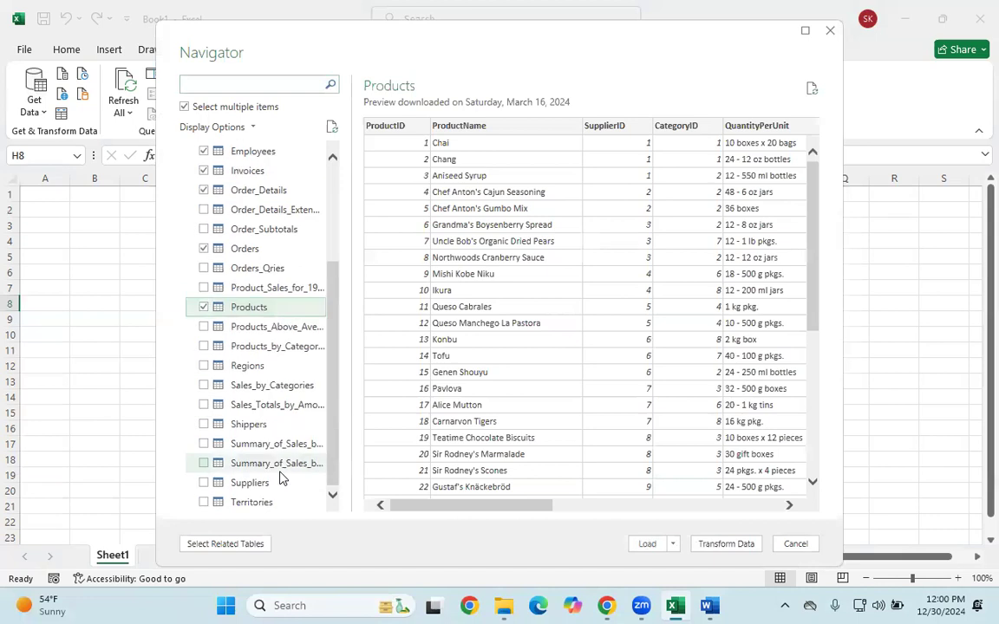
pyautogui.click(202, 482)
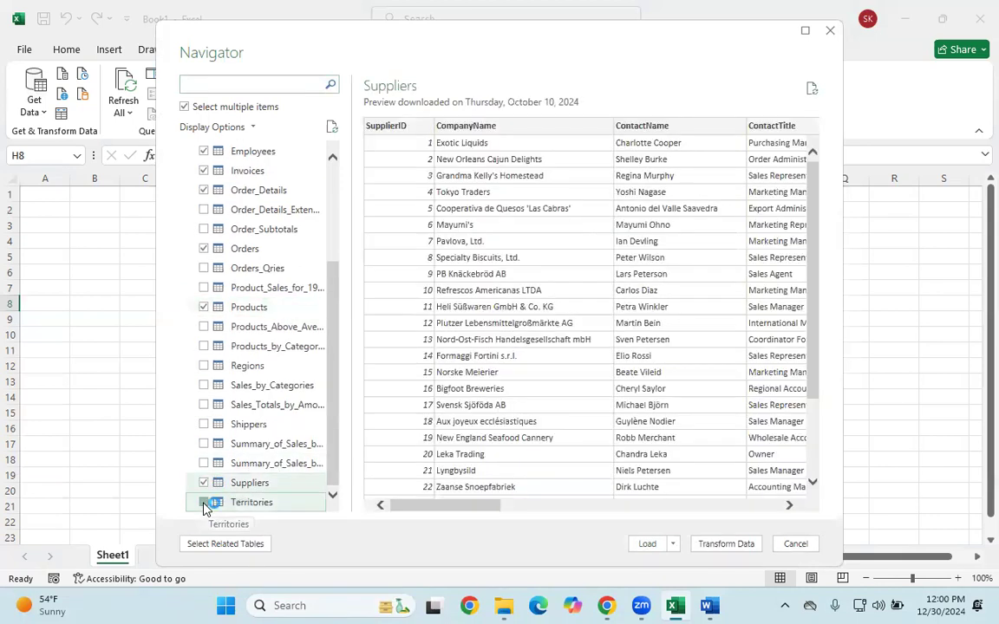
pyautogui.click(203, 503)
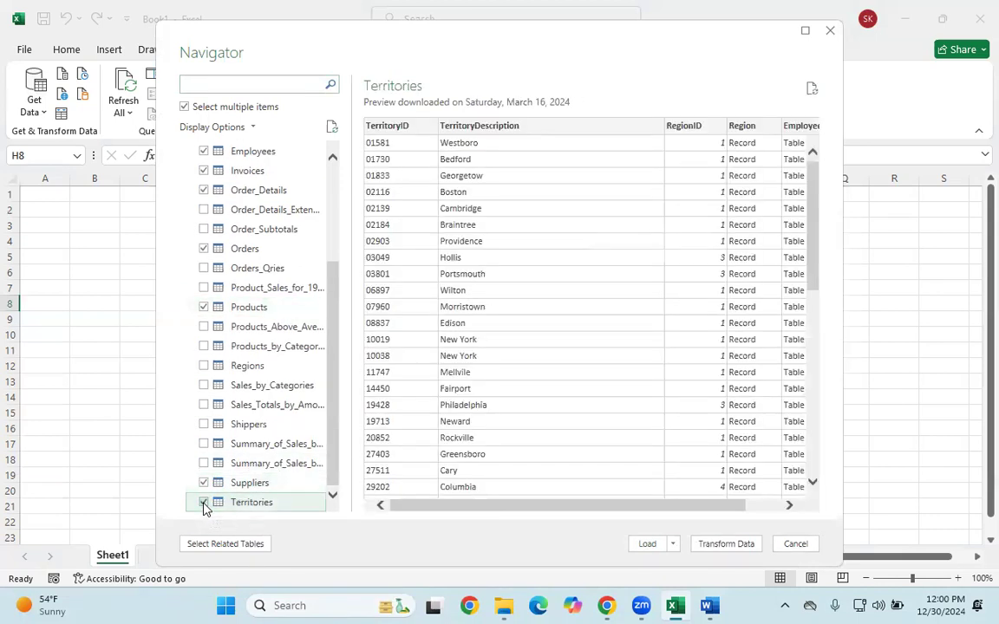
pyautogui.click(204, 425)
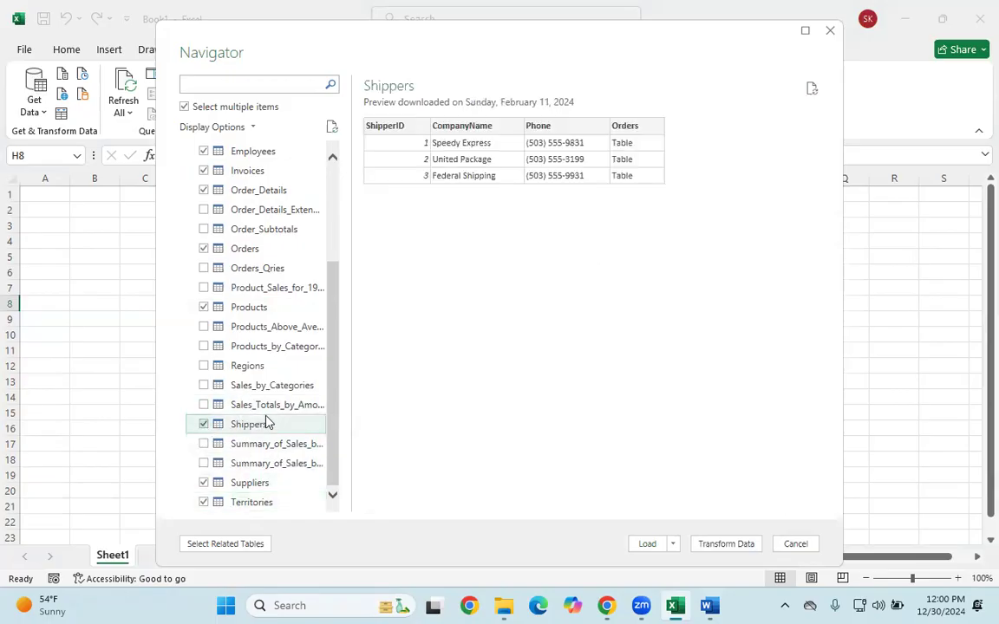
pyautogui.scroll(3, 263, 417)
pyautogui.click(204, 286)
# Step: Review the selected Northwind tables and open them in the Power Query Editor for transformation
pyautogui.scroll(-3, 249, 445)
pyautogui.scroll(3, 249, 445)
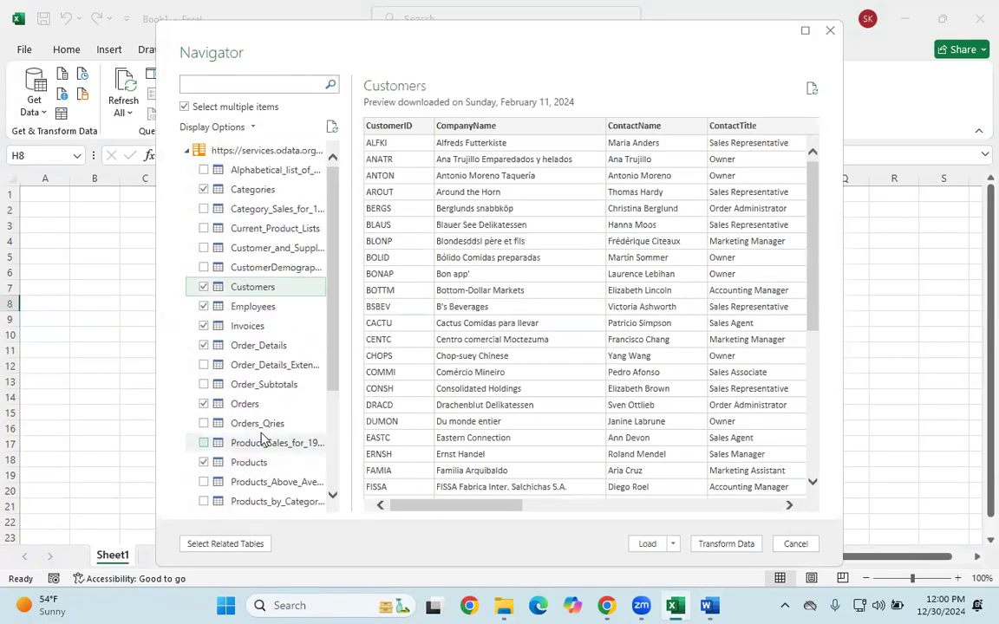
pyautogui.scroll(-3, 298, 482)
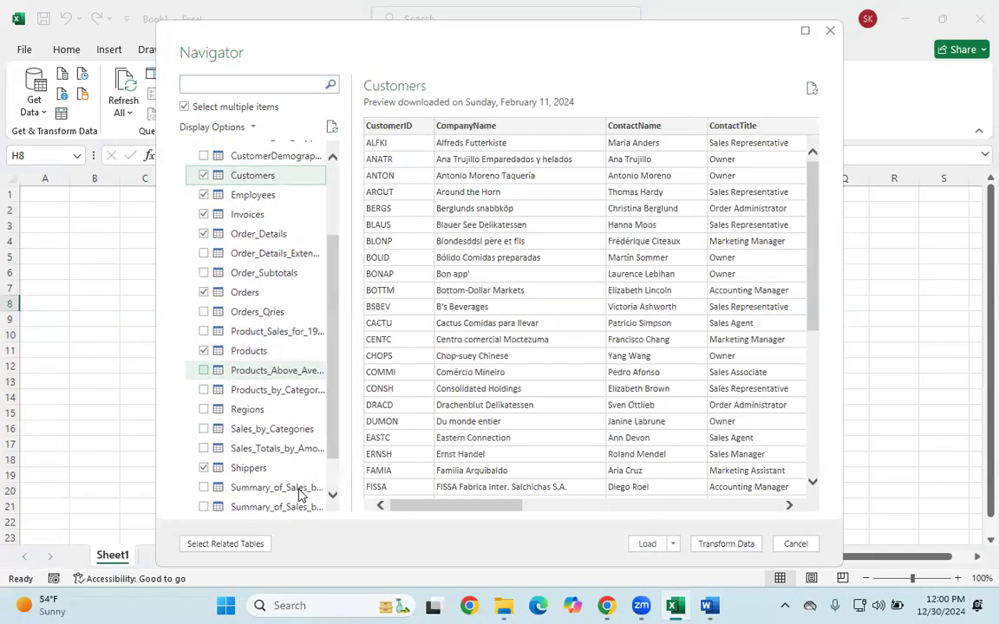
pyautogui.scroll(3, 292, 479)
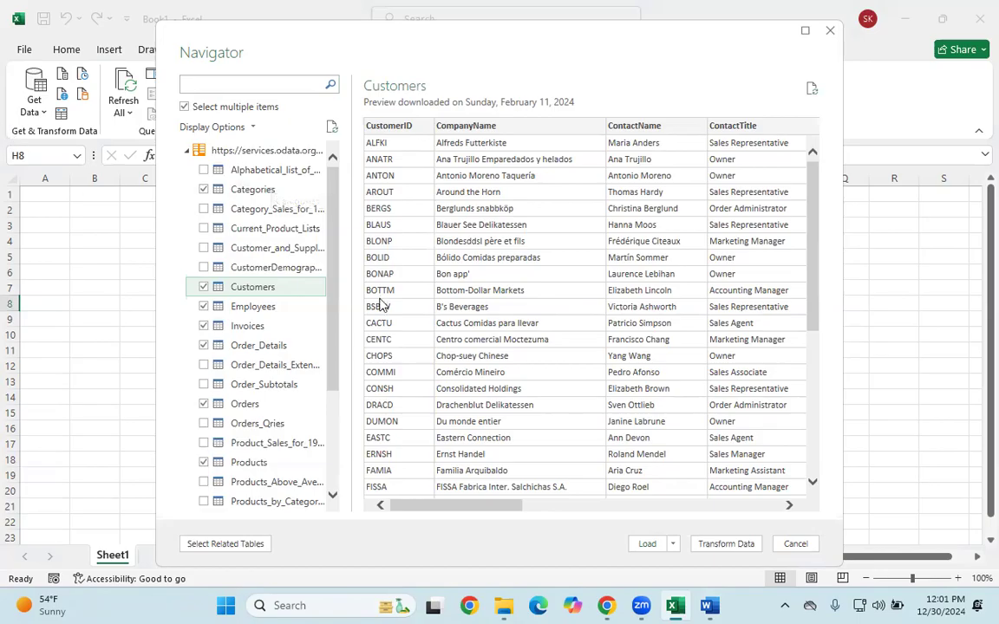
pyautogui.scroll(-3, 319, 301)
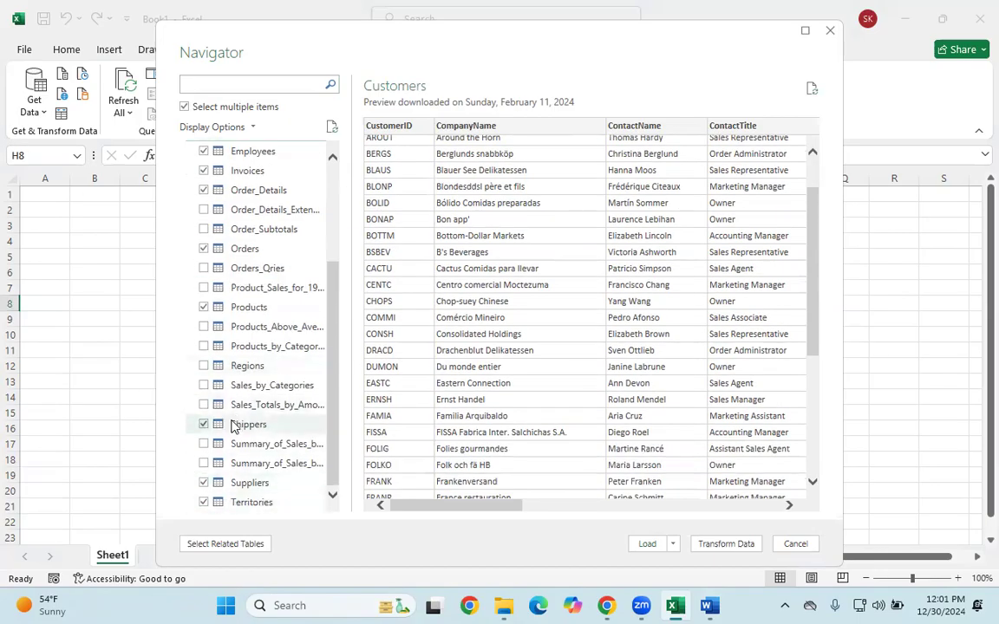
pyautogui.scroll(3, 249, 313)
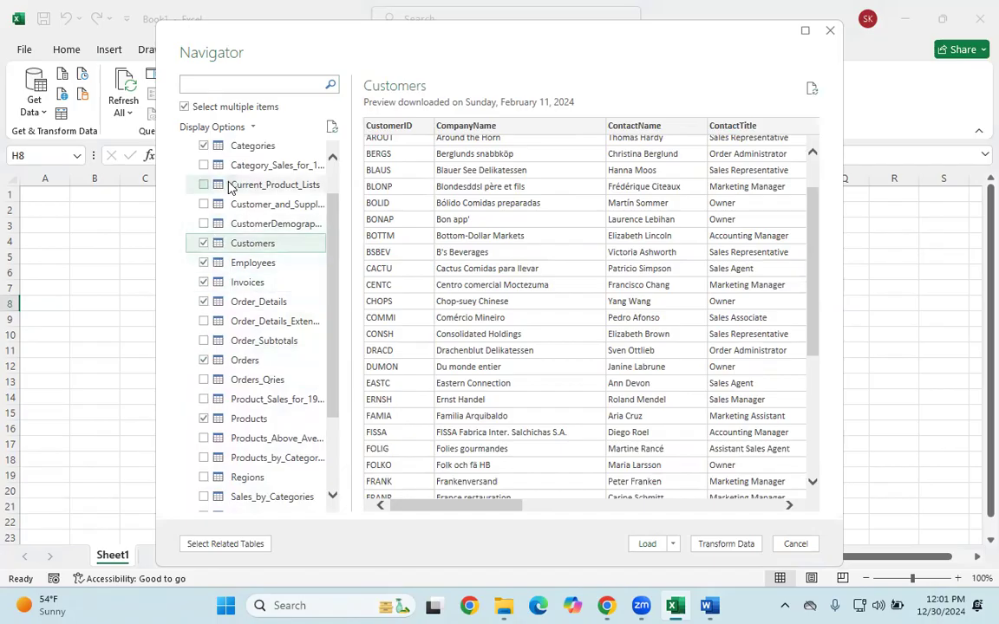
pyautogui.scroll(2, 222, 203)
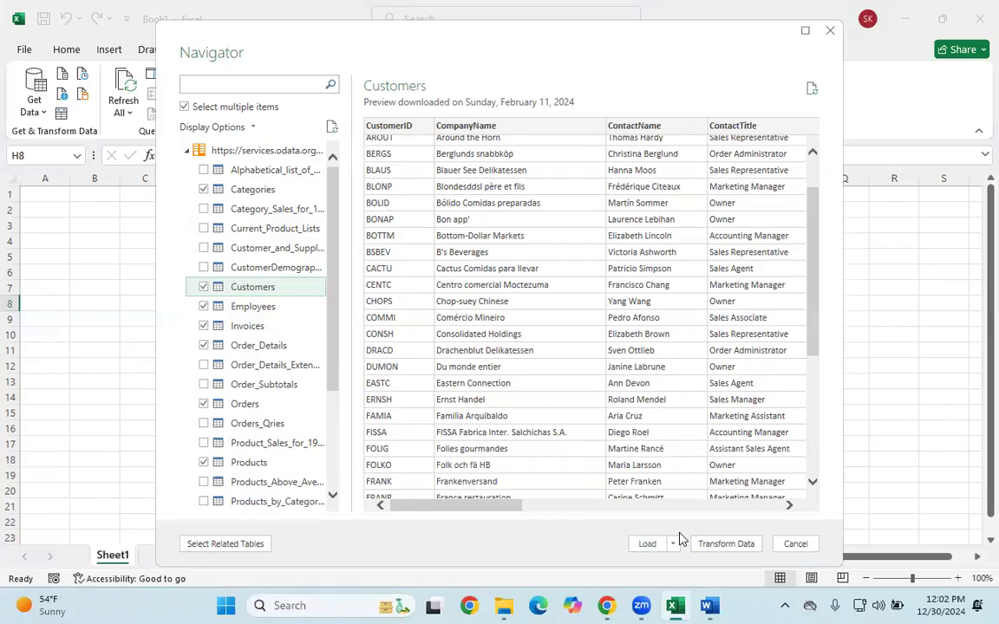
pyautogui.click(726, 544)
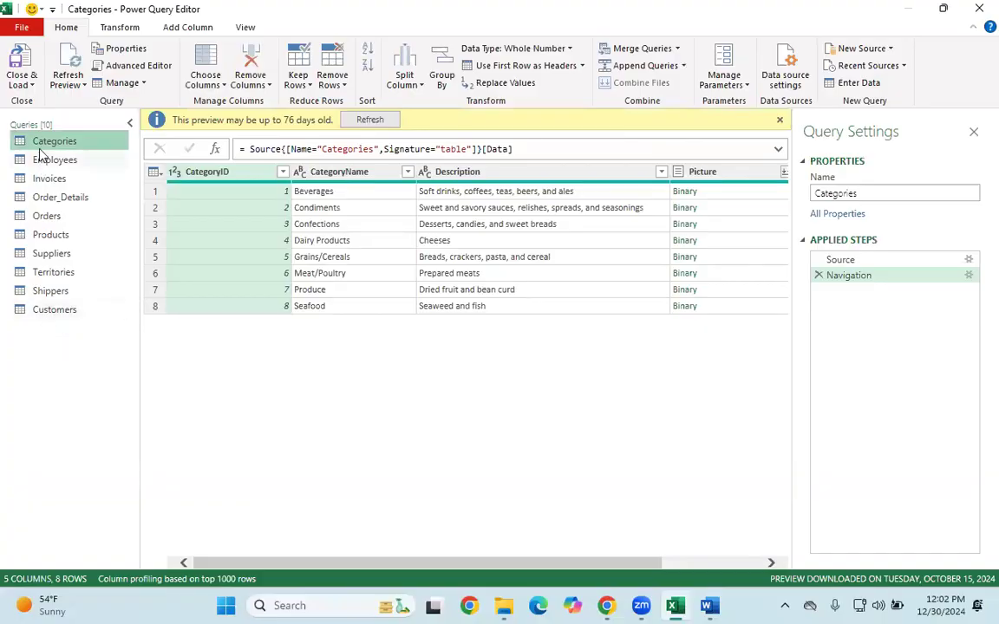
# Step: Examine the Order_Details query, including its Quantity and UnitPrice columns and the Order and Product record columns
pyautogui.click(70, 205)
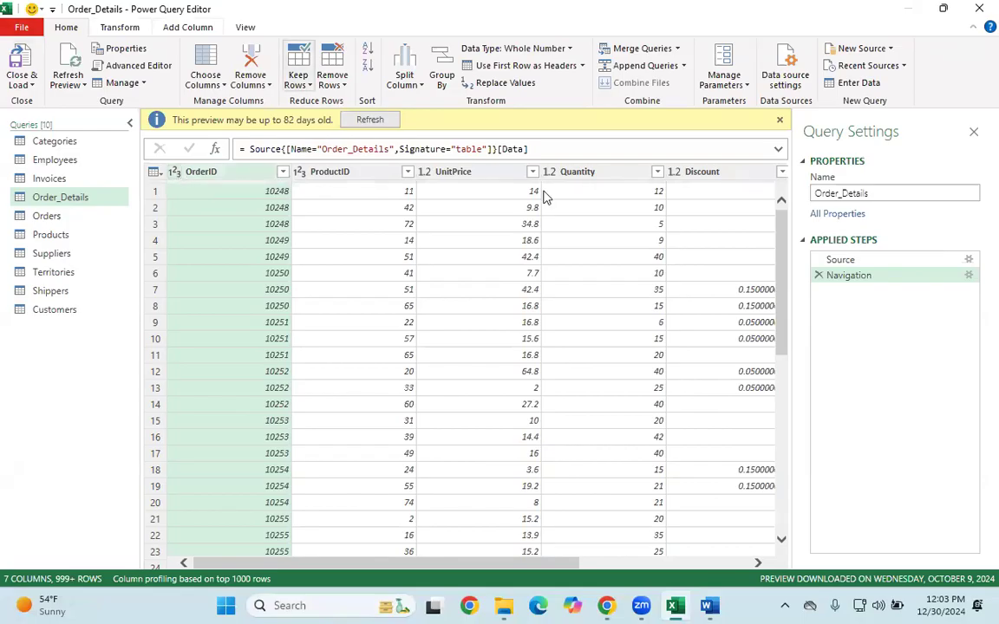
pyautogui.click(585, 171)
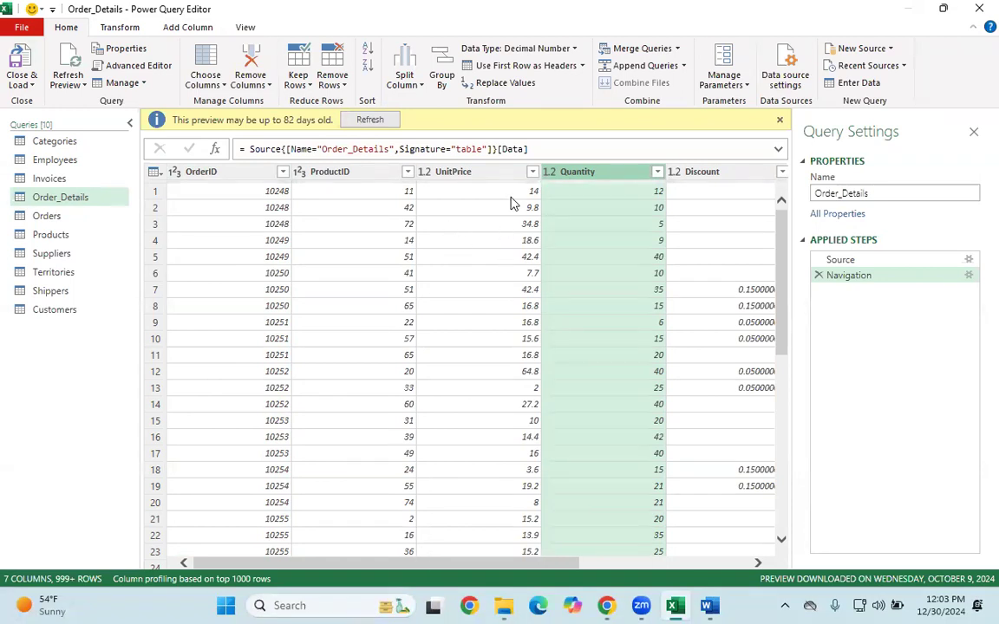
pyautogui.click(460, 191)
pyautogui.moveTo(501, 565); pyautogui.dragTo(762, 560)
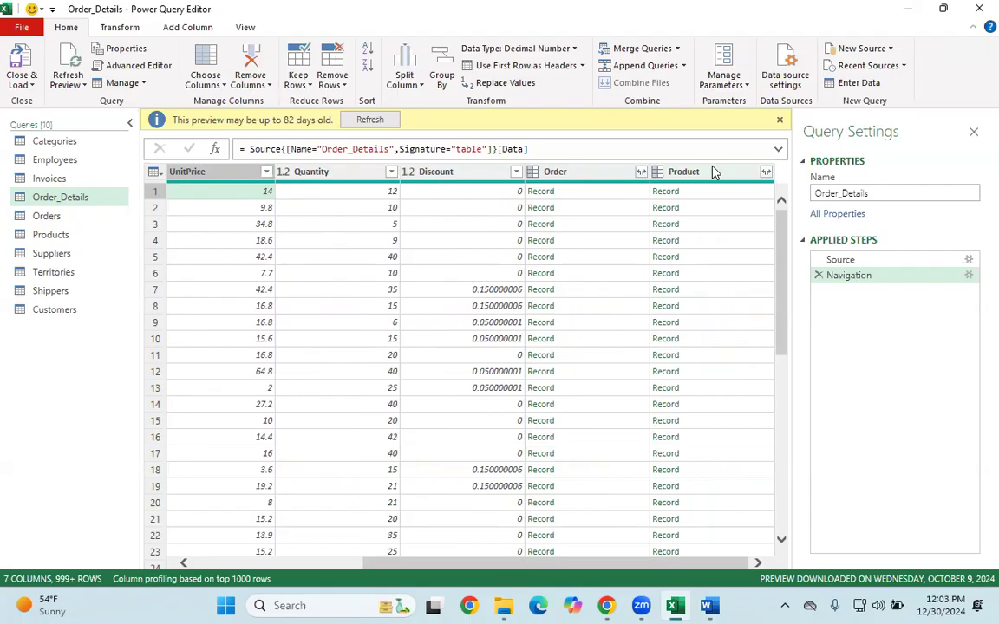
pyautogui.click(638, 173)
pyautogui.click(641, 172)
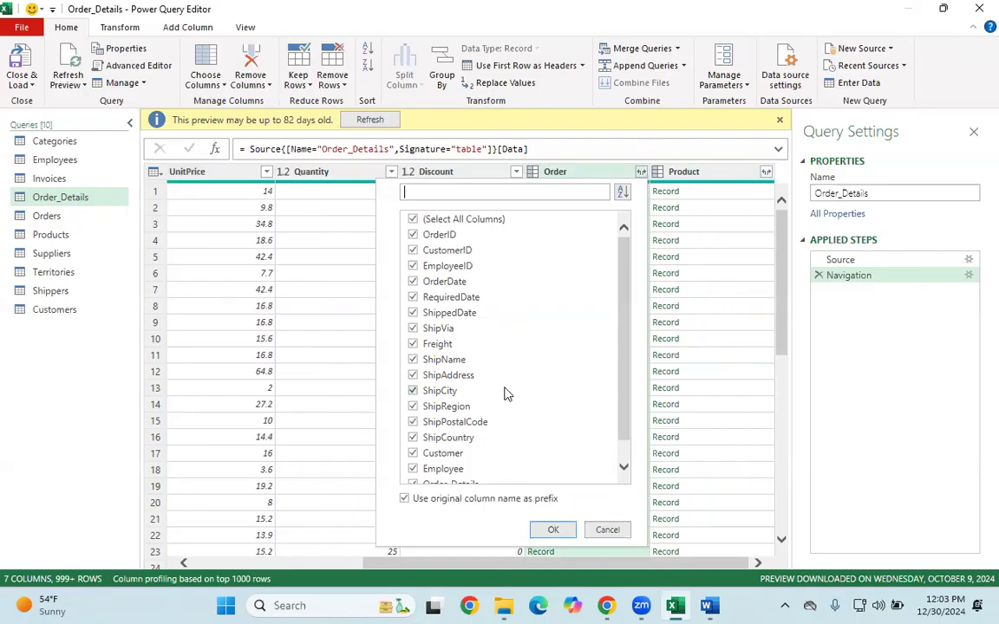
pyautogui.click(608, 530)
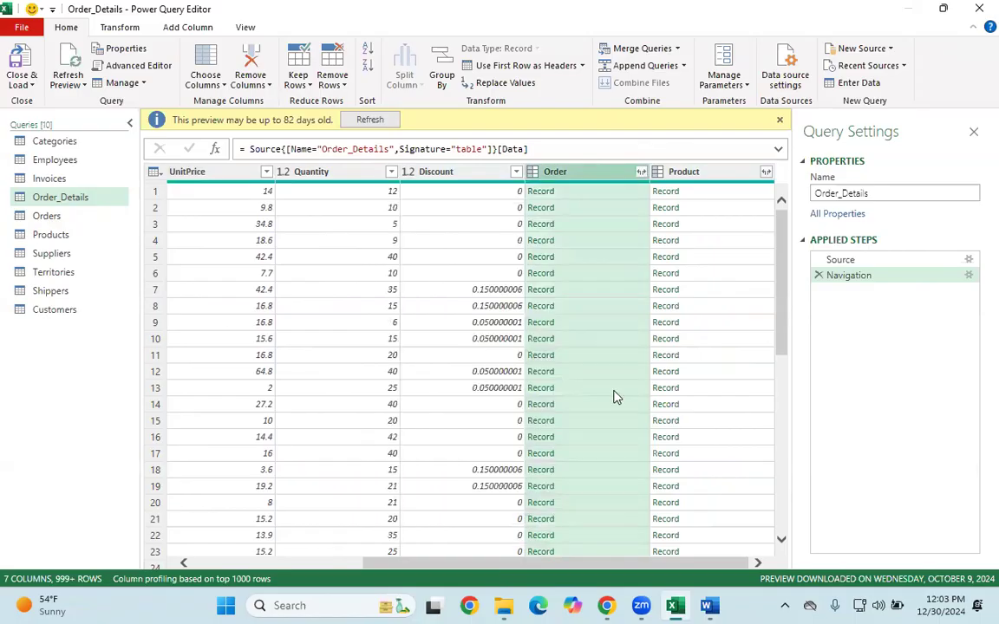
# Step: Expand the Order record column into only OrderDate, ShippedDate, ShipVia and Freight, keeping the original column name as prefix
pyautogui.click(640, 172)
pyautogui.click(413, 219)
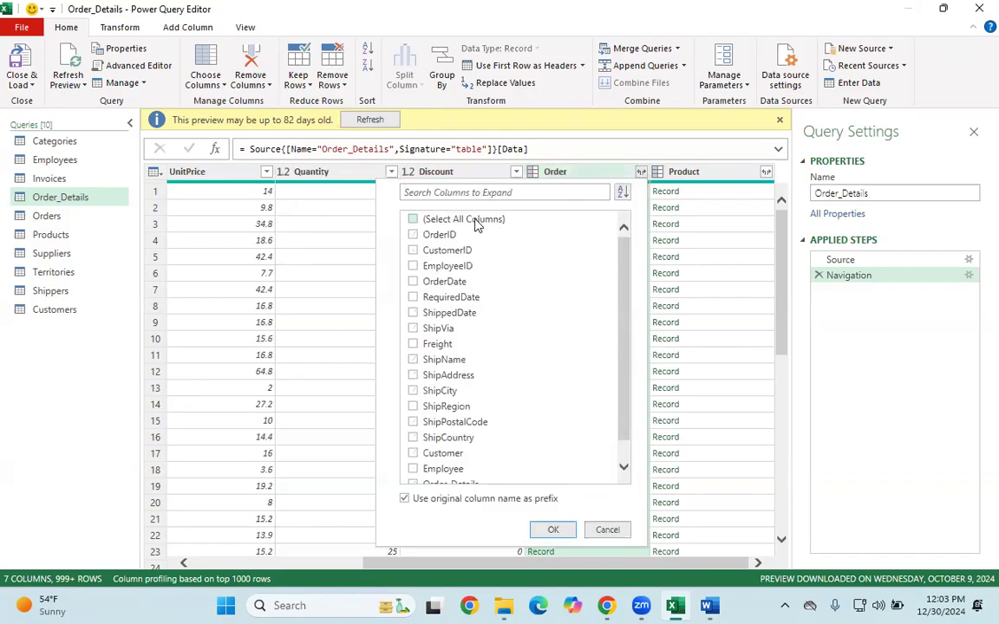
pyautogui.click(415, 284)
pyautogui.click(414, 329)
pyautogui.click(413, 344)
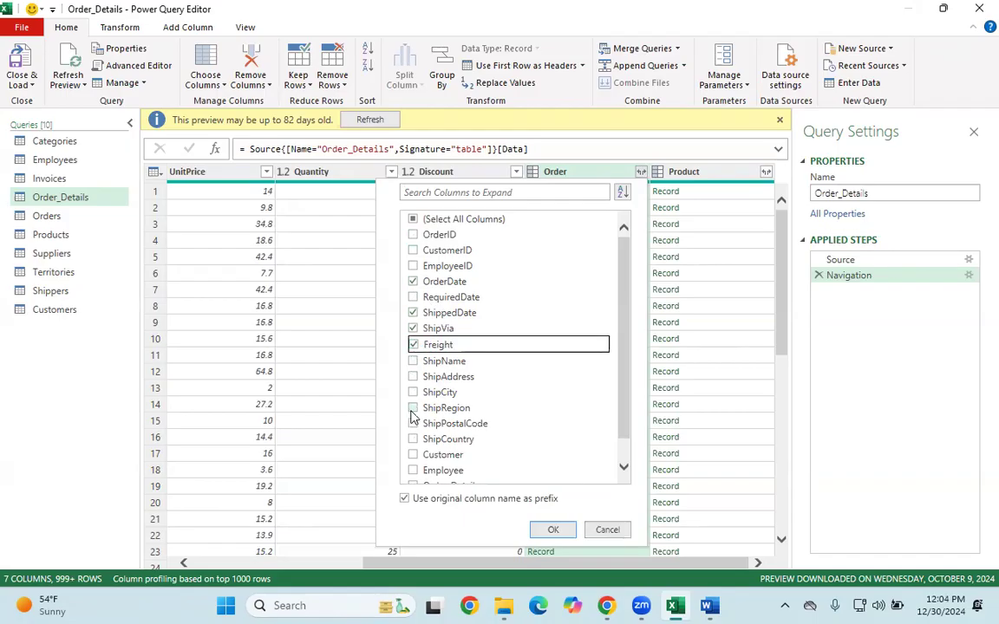
pyautogui.scroll(-1, 407, 385)
pyautogui.scroll(1, 468, 443)
pyautogui.click(553, 530)
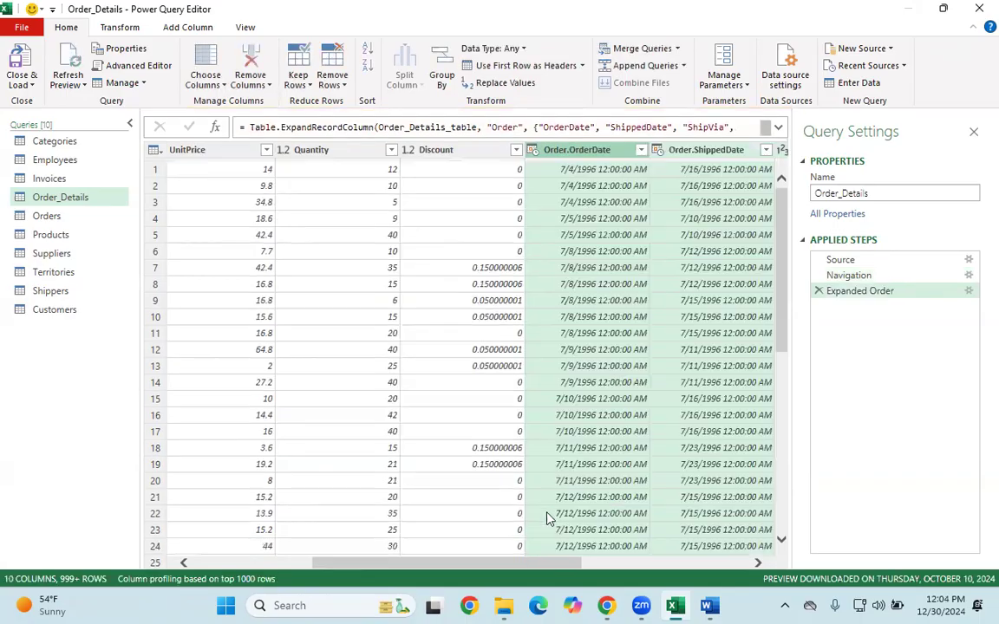
# Step: Expand the Product record column into only ProductID and CategoryID, keeping the original column name as prefix
pyautogui.moveTo(559, 570); pyautogui.dragTo(728, 570)
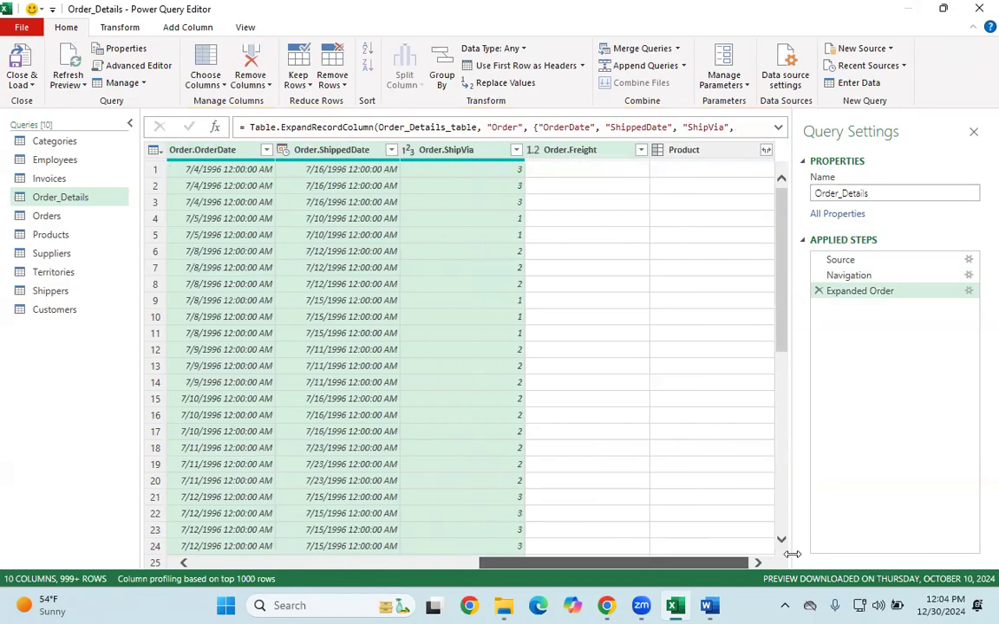
pyautogui.click(766, 150)
pyautogui.click(572, 197)
pyautogui.click(569, 213)
pyautogui.click(538, 260)
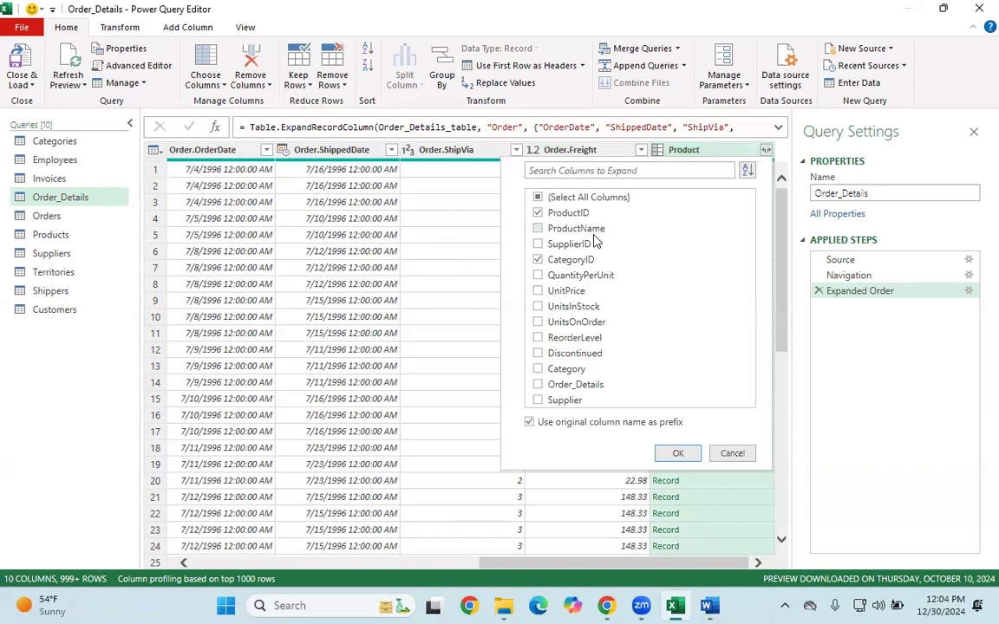
pyautogui.click(678, 453)
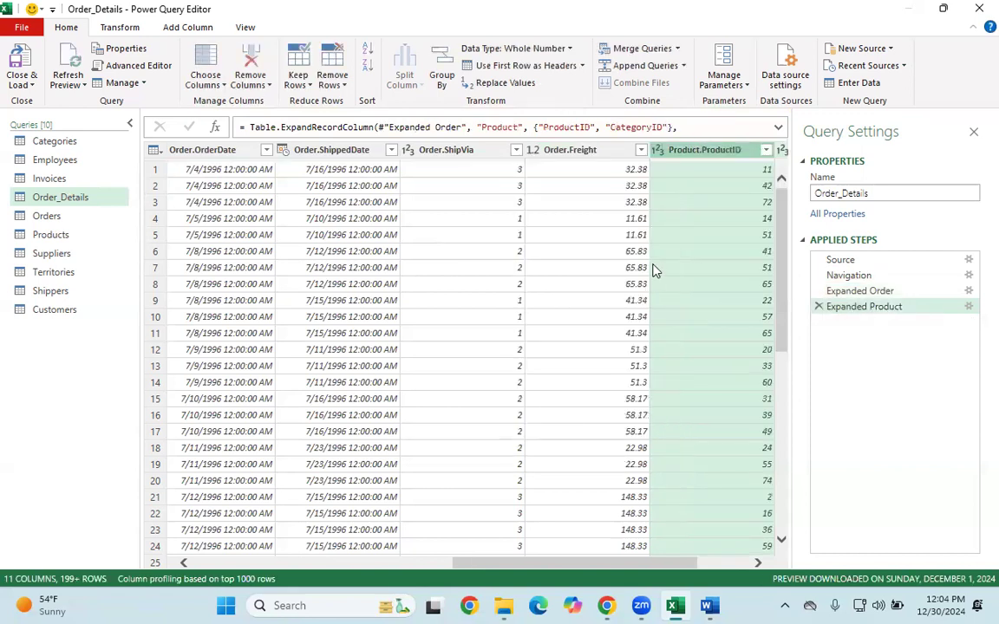
# Step: Rename the Order.OrderDate column to OrderDate
pyautogui.moveTo(597, 569); pyautogui.dragTo(334, 565)
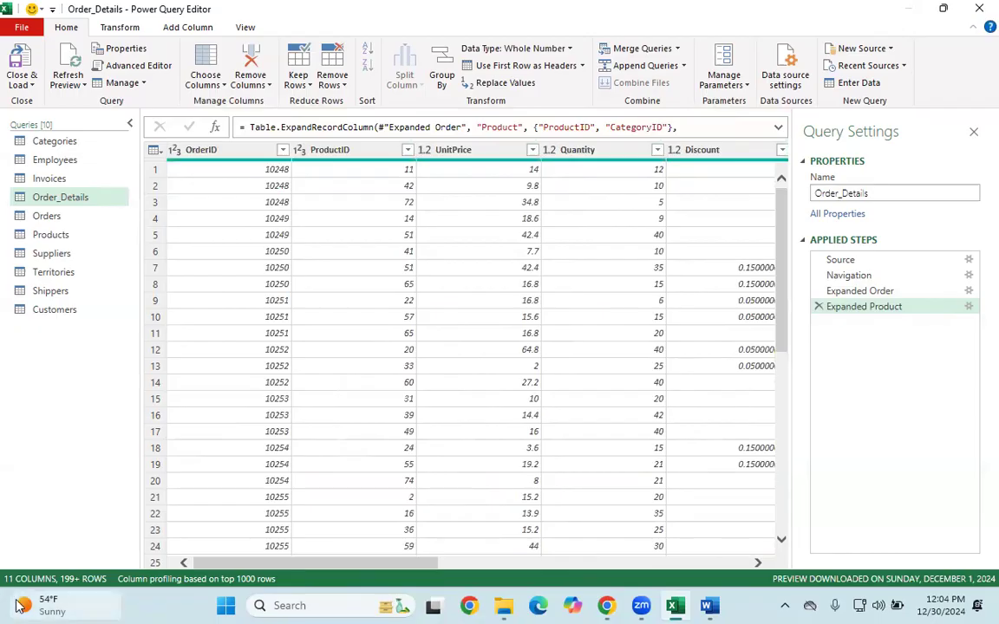
pyautogui.moveTo(17, 605)
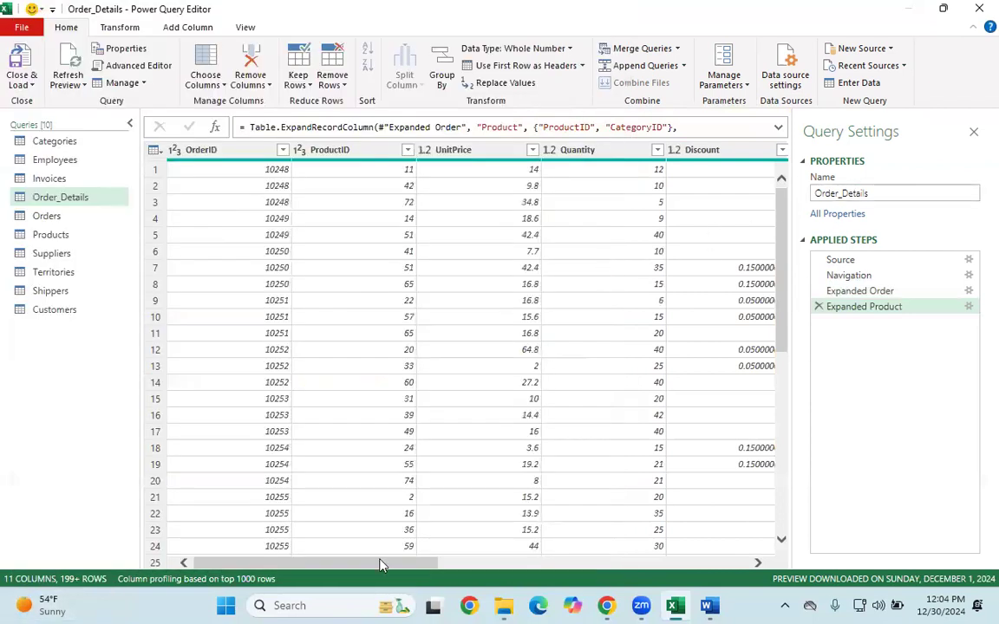
pyautogui.moveTo(386, 567); pyautogui.dragTo(541, 574)
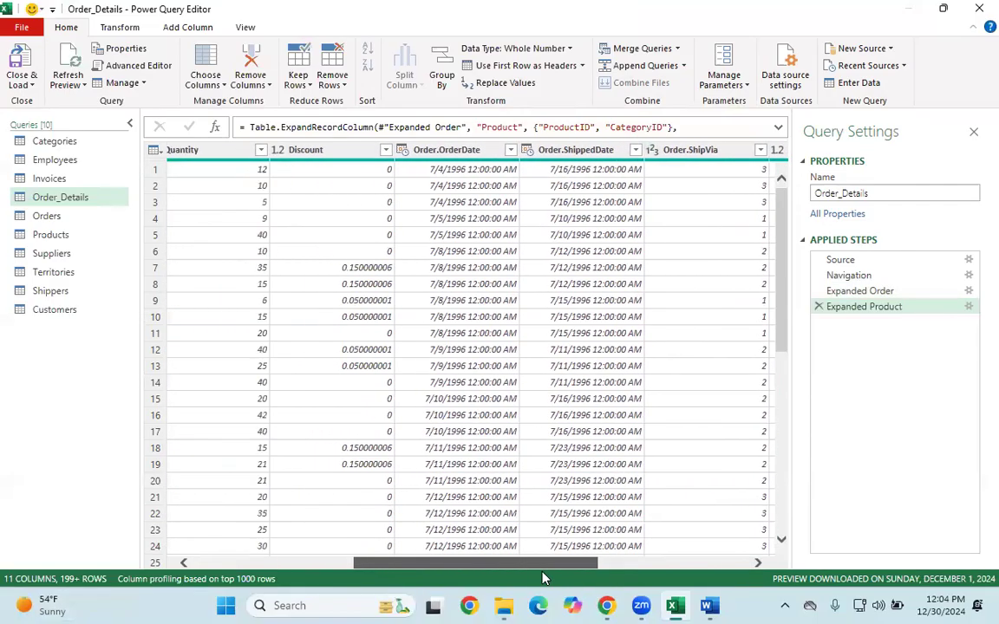
pyautogui.click(458, 152)
pyautogui.doubleClick(457, 152)
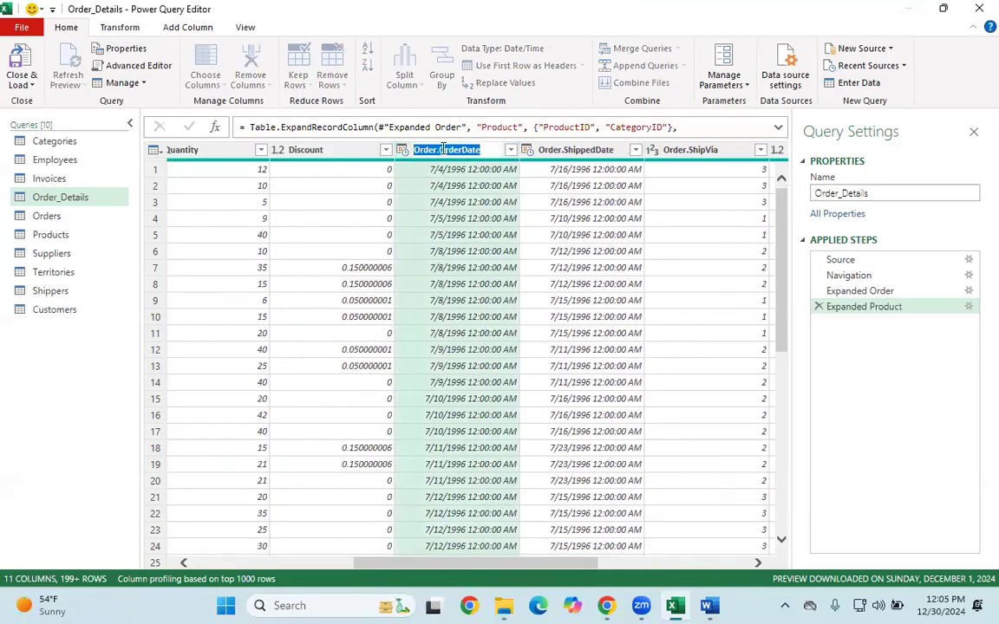
pyautogui.press('BackSpace')
pyautogui.press('BackSpace')
pyautogui.press('BackSpace')
pyautogui.press('BackSpace')
pyautogui.press('BackSpace')
pyautogui.press('BackSpace')
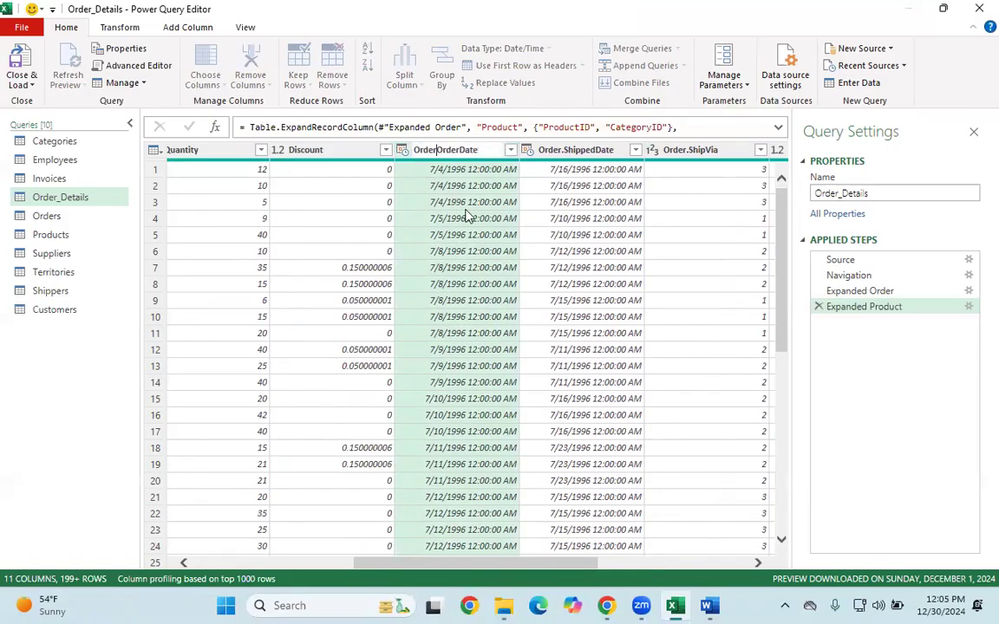
pyautogui.press('Return')
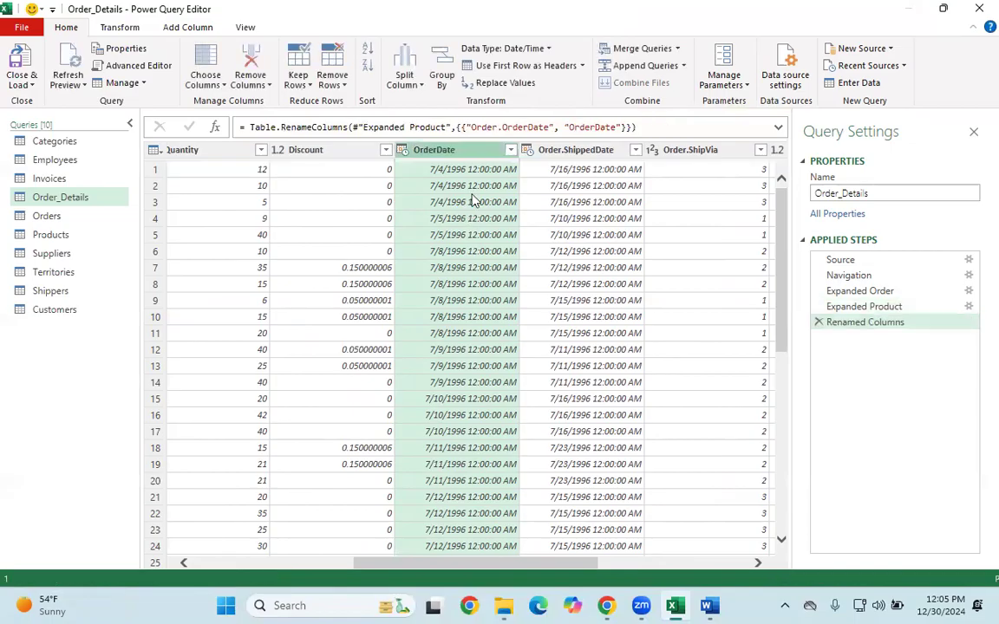
# Step: Rename the Order.ShippedDate column to ShippedDate and the Order.ShipVia column to ShipVia
pyautogui.click(579, 152)
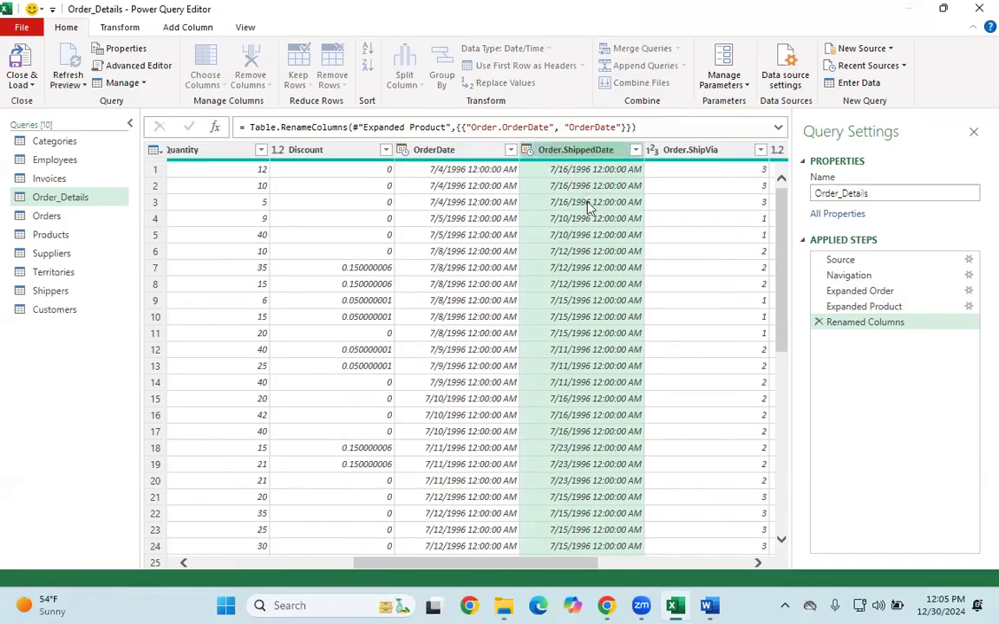
pyautogui.doubleClick(691, 150)
pyautogui.click(688, 150)
pyautogui.press('BackSpace')
pyautogui.press('BackSpace')
pyautogui.press('BackSpace')
pyautogui.press('BackSpace')
pyautogui.press('BackSpace')
pyautogui.press('BackSpace')
pyautogui.press('Return')
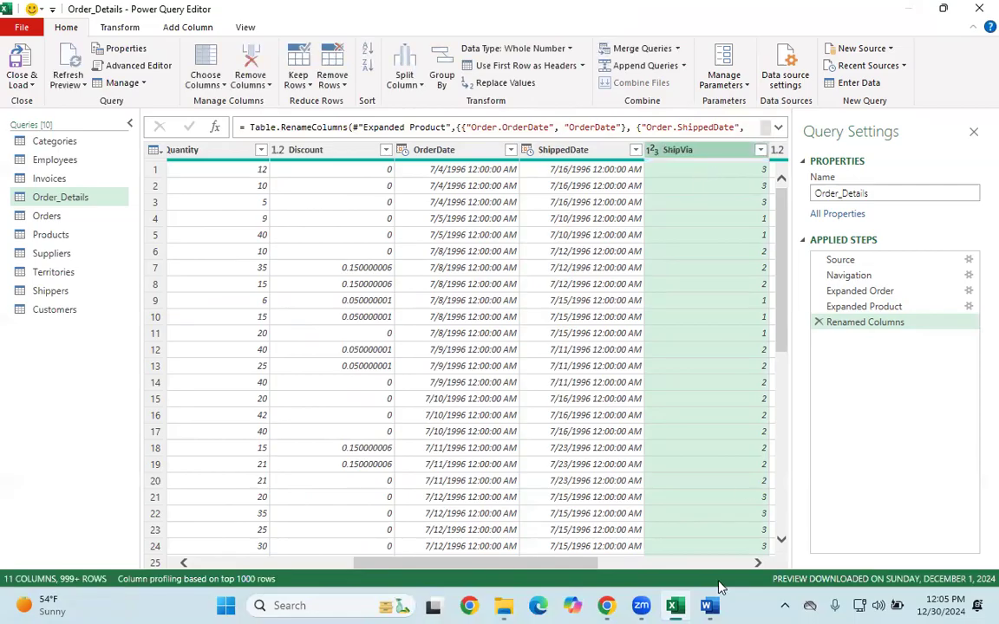
# Step: Rename the Order.Freight column to Freight
pyautogui.moveTo(557, 565); pyautogui.dragTo(667, 569)
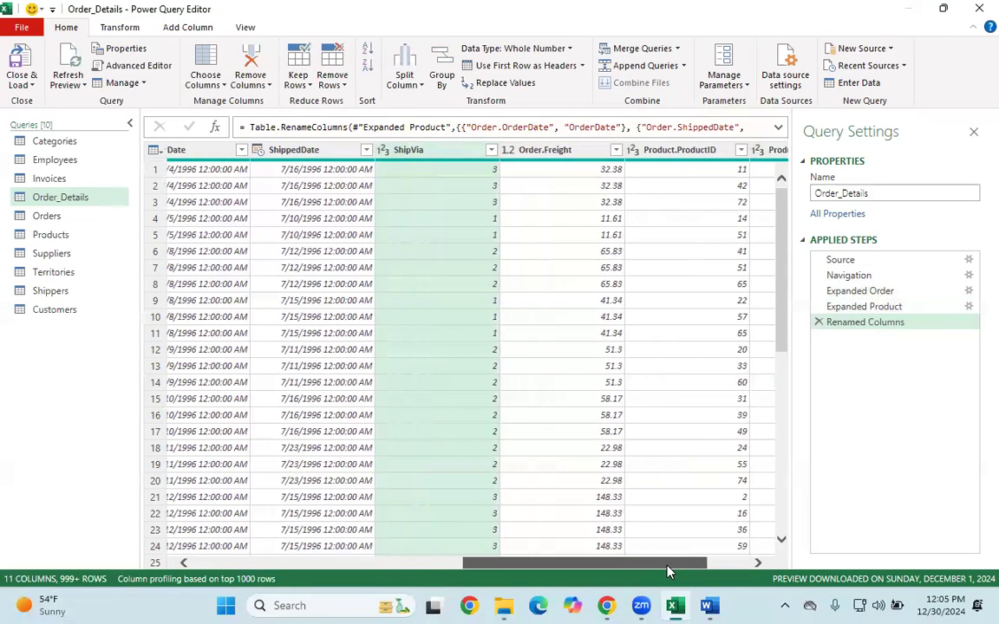
pyautogui.doubleClick(540, 150)
pyautogui.click(541, 150)
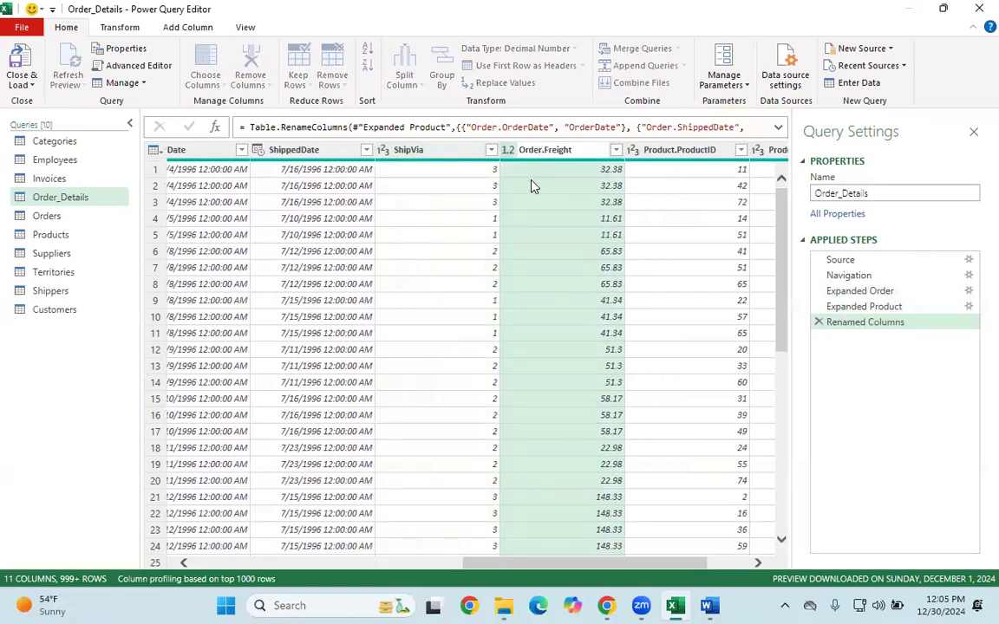
pyautogui.press('BackSpace')
pyautogui.press('BackSpace')
pyautogui.press('BackSpace')
pyautogui.press('BackSpace')
pyautogui.press('BackSpace')
pyautogui.press('BackSpace')
pyautogui.press('Return')
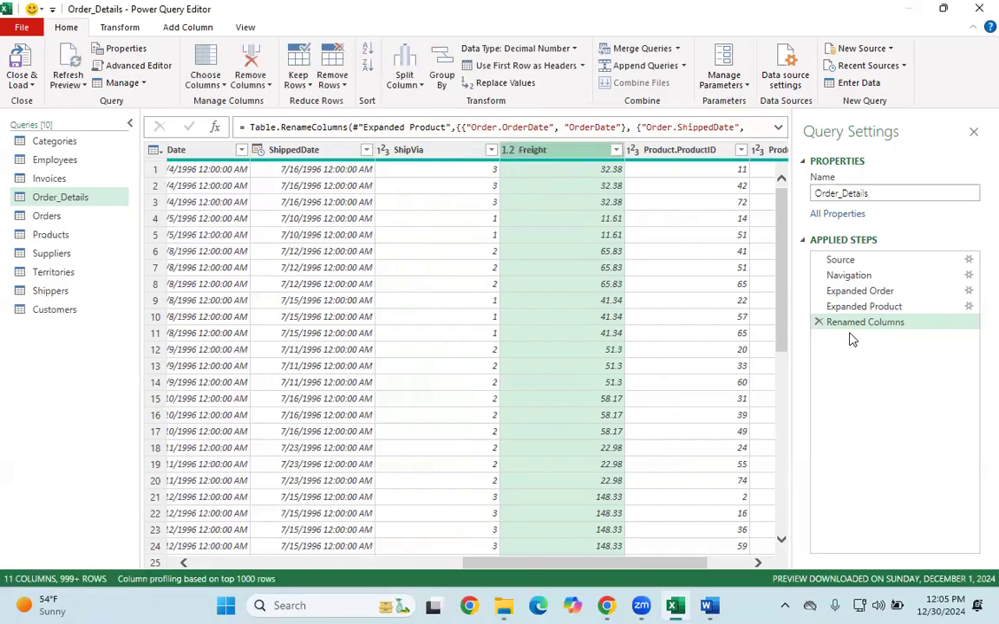
# Step: Try to rename the Product.ProductID column to ProductID
pyautogui.doubleClick(684, 149)
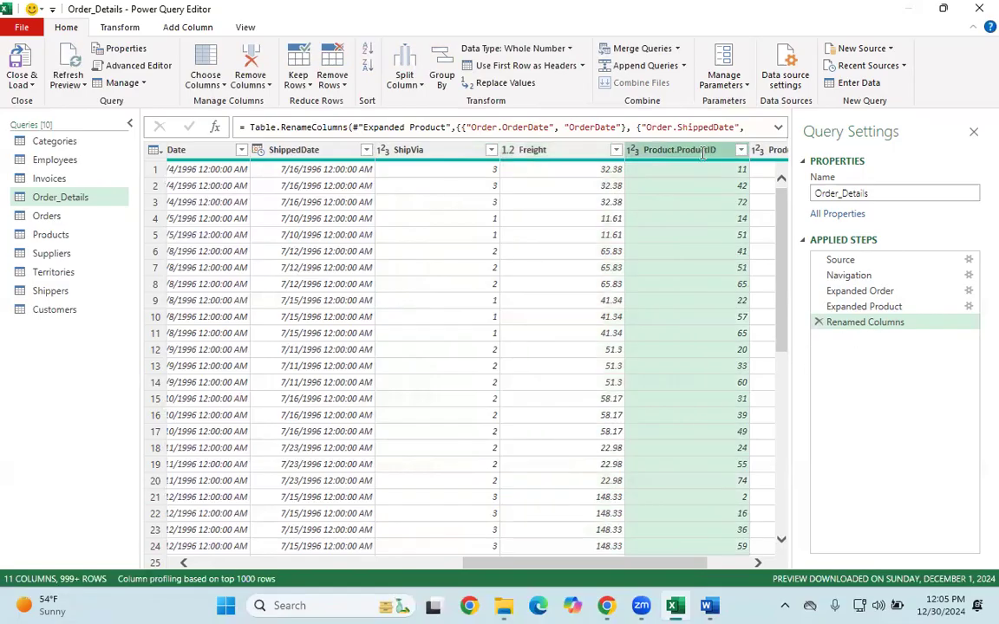
pyautogui.click(680, 148)
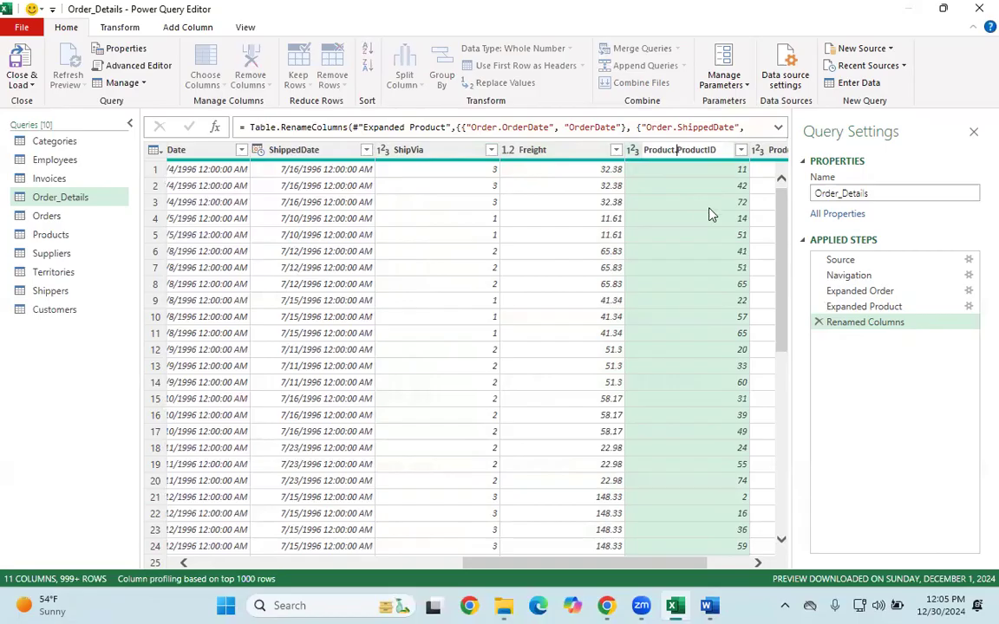
pyautogui.press('BackSpace')
pyautogui.press('BackSpace')
pyautogui.press('BackSpace')
pyautogui.press('BackSpace')
pyautogui.press('BackSpace')
pyautogui.press('BackSpace')
pyautogui.press('BackSpace')
pyautogui.press('BackSpace')
pyautogui.press('Return')
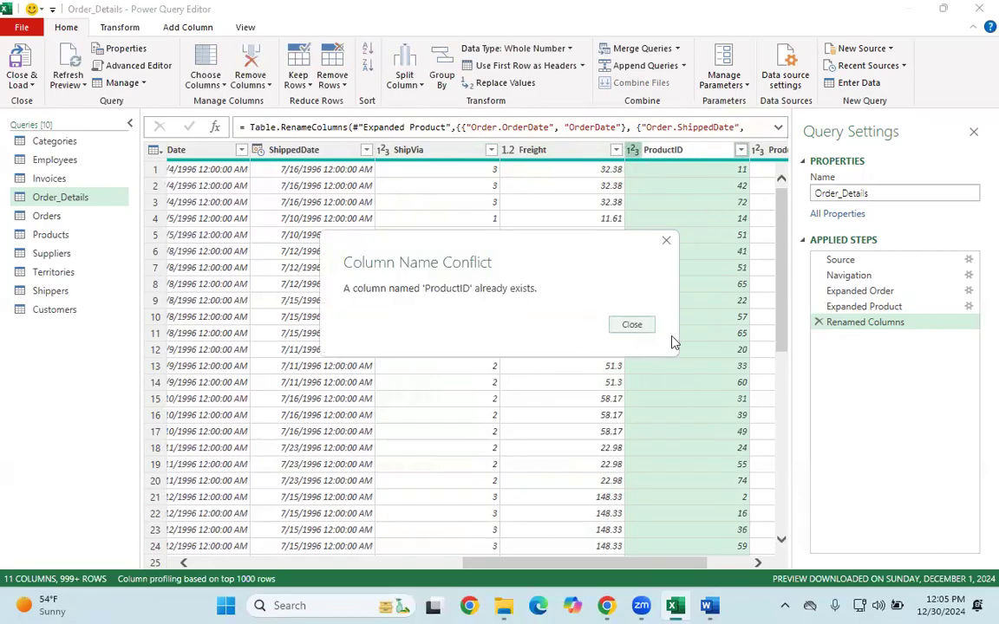
pyautogui.click(648, 323)
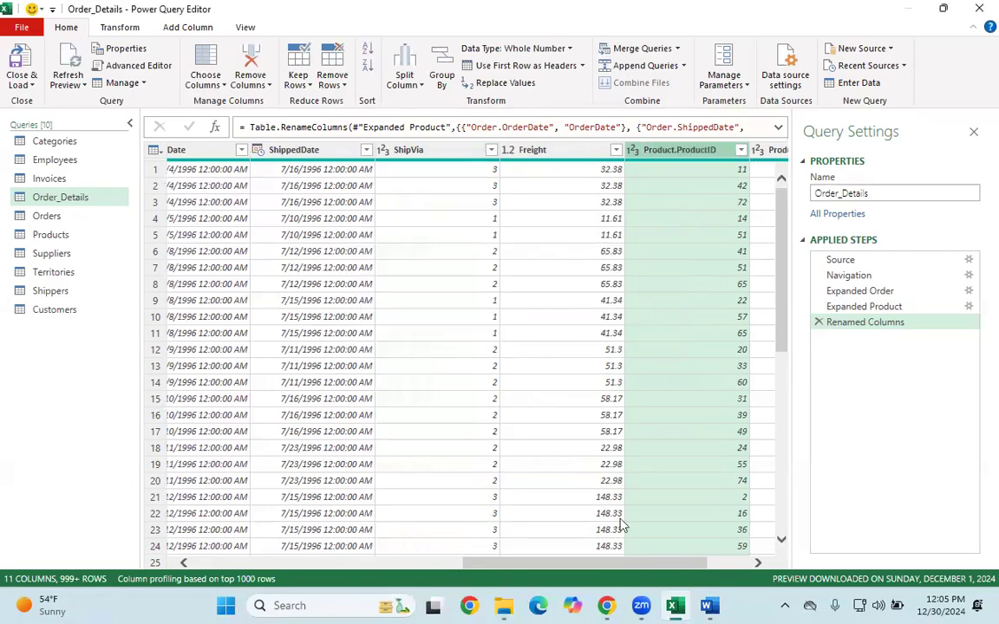
# Step: Remove the Product.ProductID column from the Order_Details query
pyautogui.rightClick(682, 163)
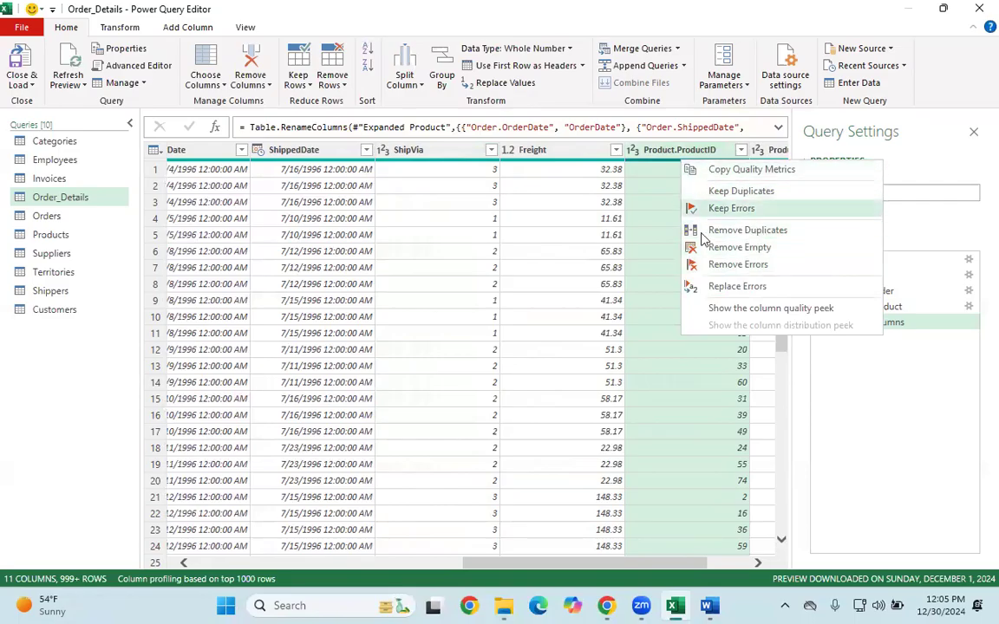
pyautogui.rightClick(664, 152)
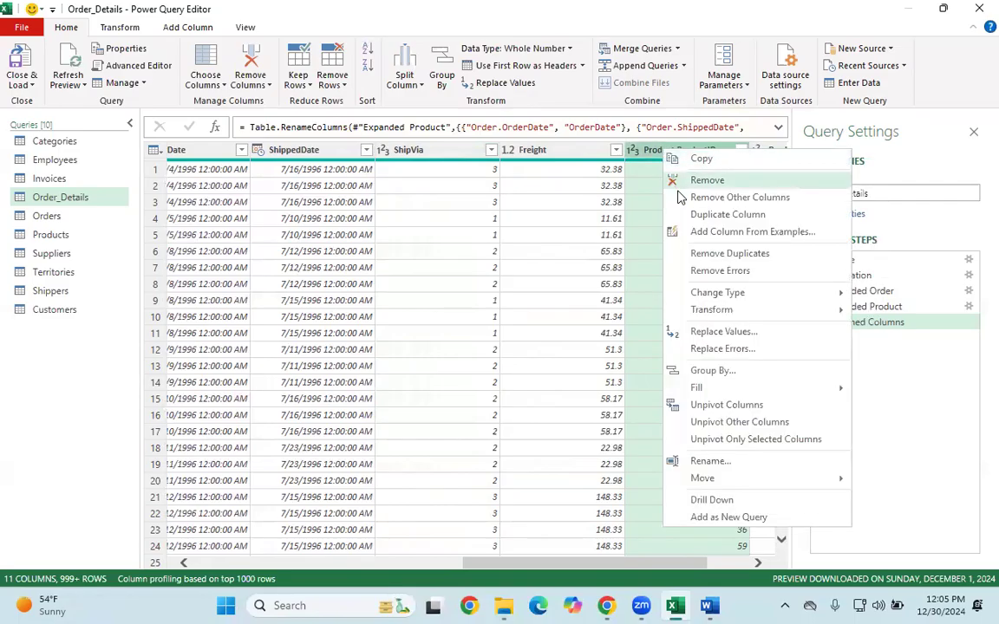
pyautogui.click(704, 181)
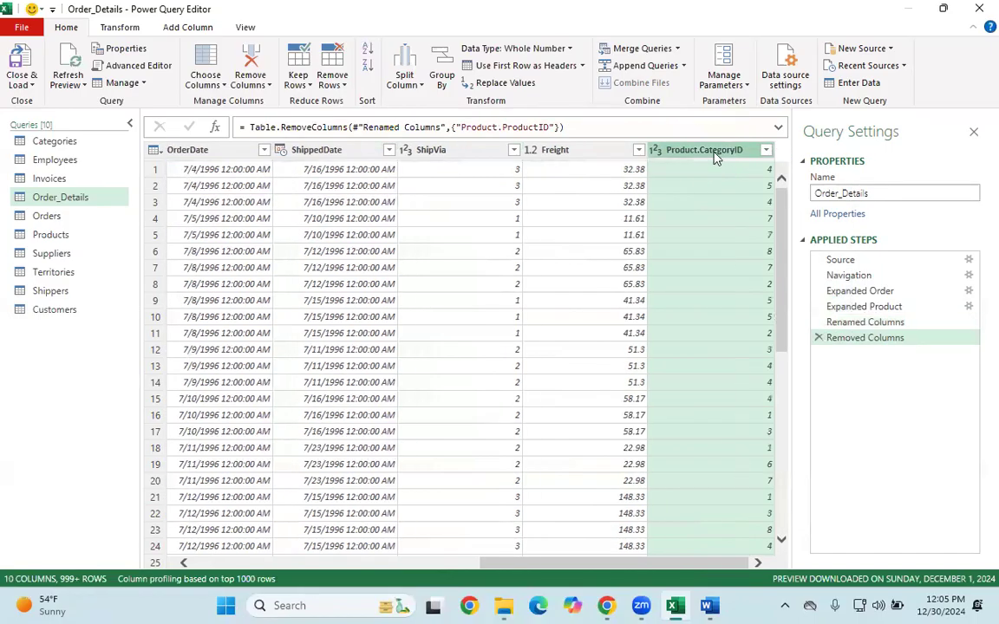
# Step: Rename the Product.CategoryID column to CategoryID
pyautogui.doubleClick(714, 152)
pyautogui.click(695, 150)
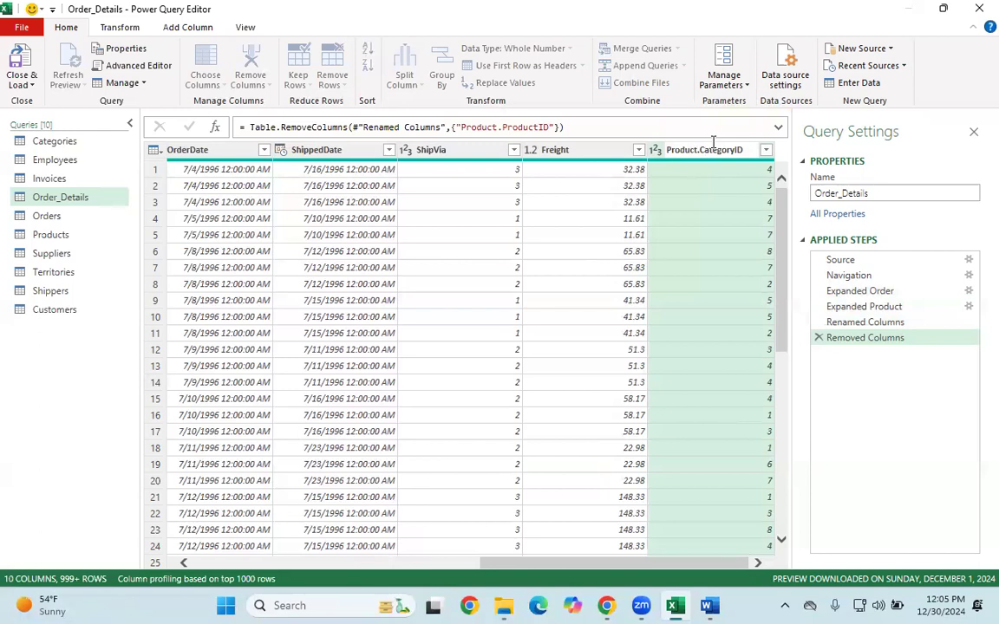
pyautogui.press('BackSpace')
pyautogui.press('BackSpace')
pyautogui.press('BackSpace')
pyautogui.press('BackSpace')
pyautogui.press('BackSpace')
pyautogui.press('BackSpace')
pyautogui.press('BackSpace')
pyautogui.press('BackSpace')
pyautogui.press('Return')
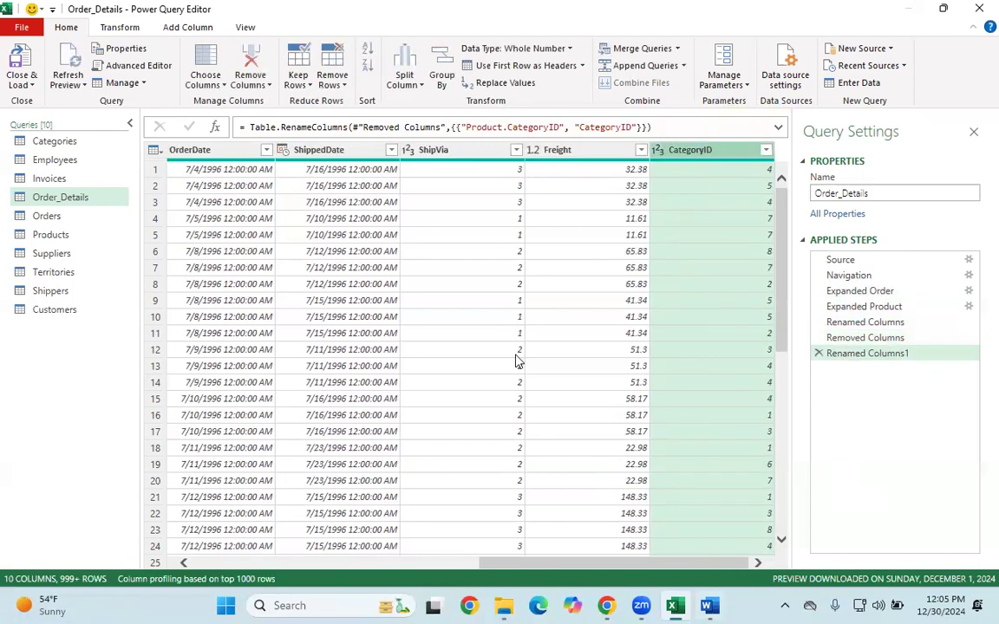
# Step: Examine the columns of the Products query, including ProductName and the related record columns, and compare them with the Order_Details and Orders queries
pyautogui.moveTo(564, 561); pyautogui.dragTo(158, 552)
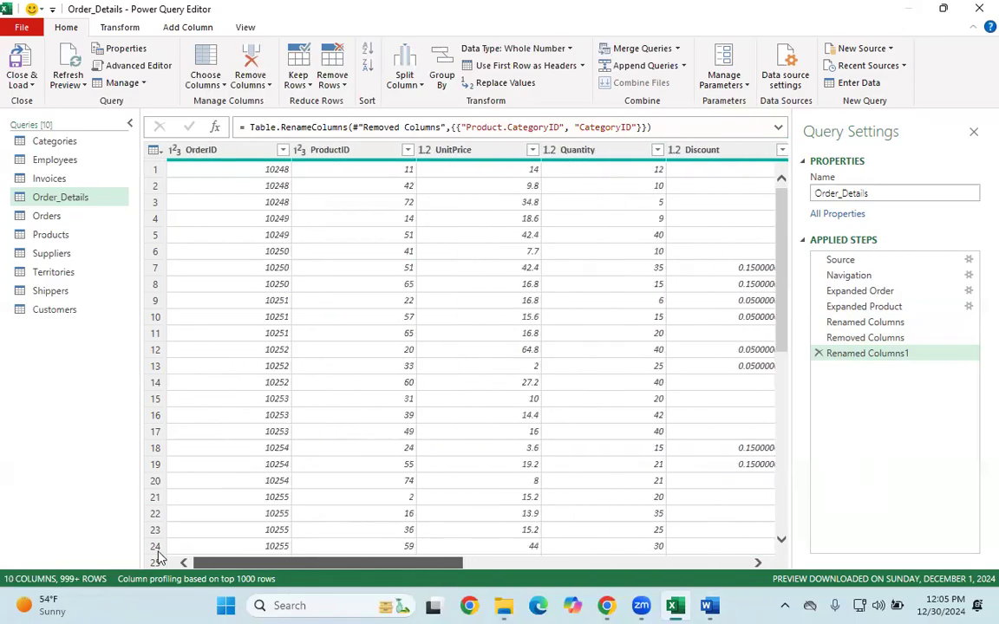
pyautogui.click(63, 234)
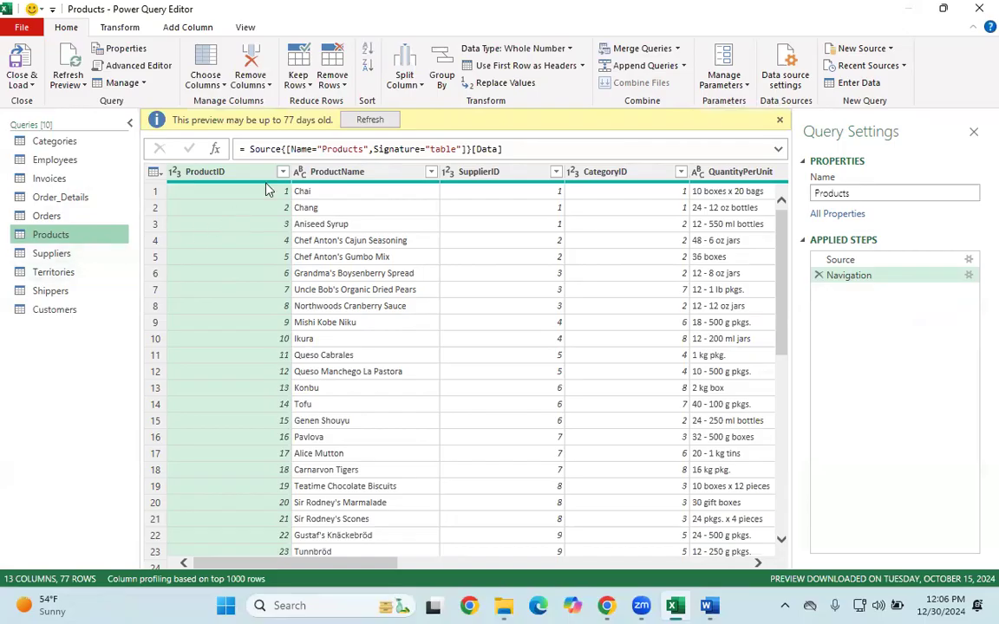
pyautogui.moveTo(285, 565); pyautogui.dragTo(667, 583)
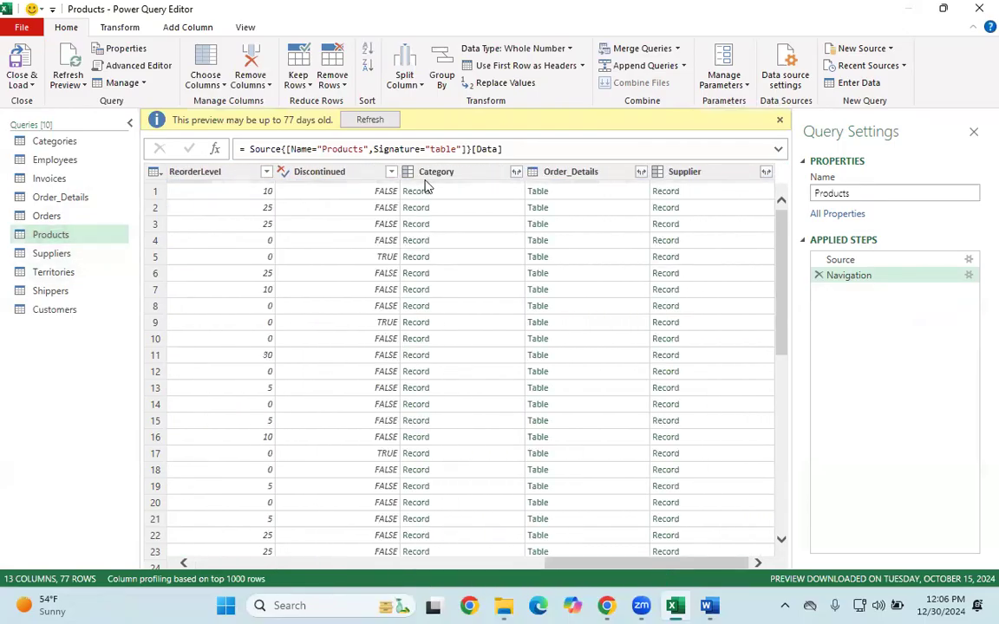
pyautogui.moveTo(650, 570); pyautogui.dragTo(198, 548)
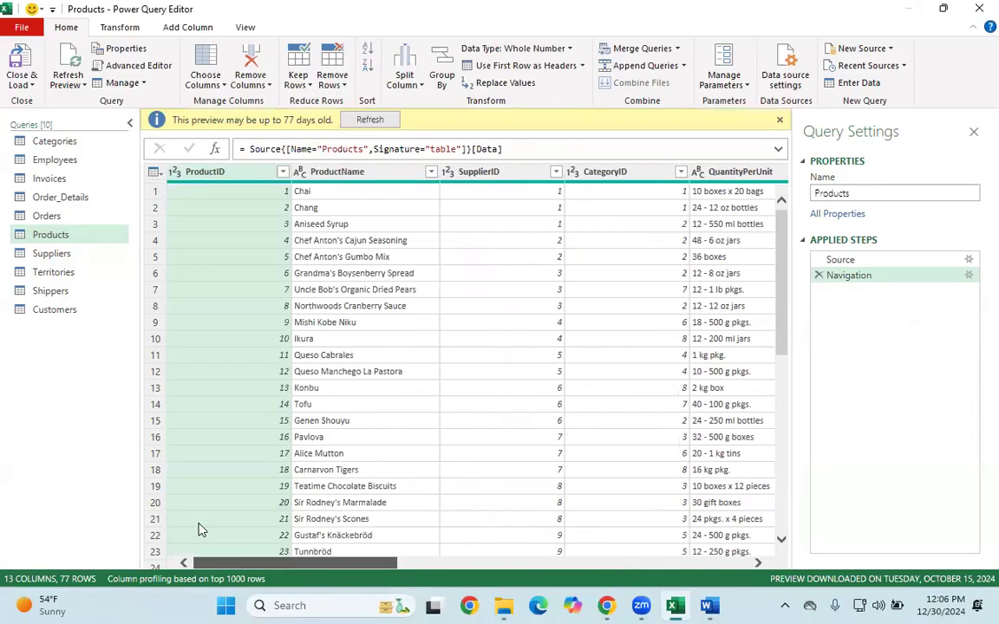
pyautogui.click(342, 173)
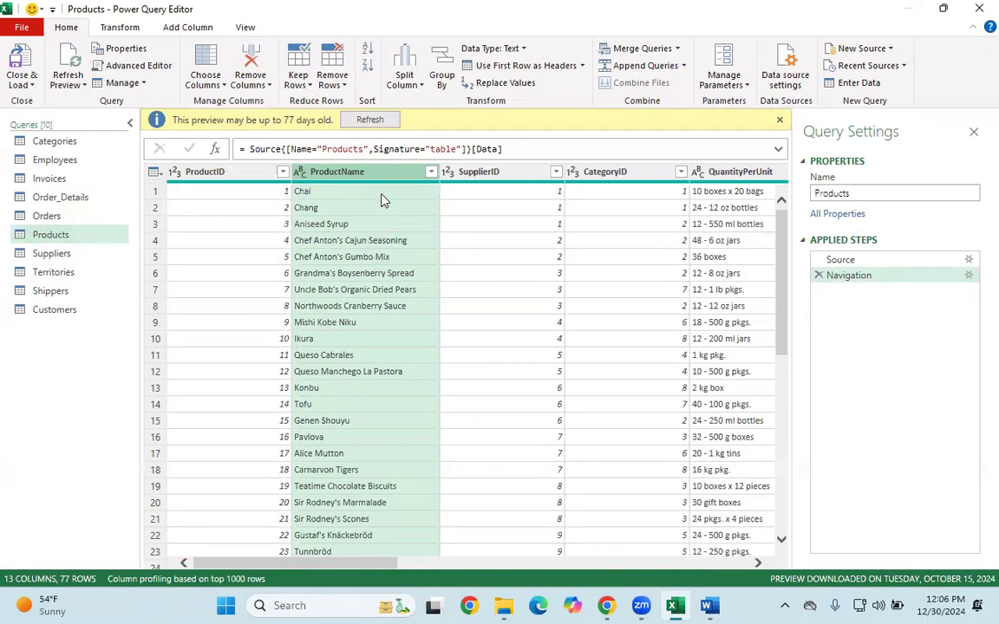
pyautogui.click(61, 196)
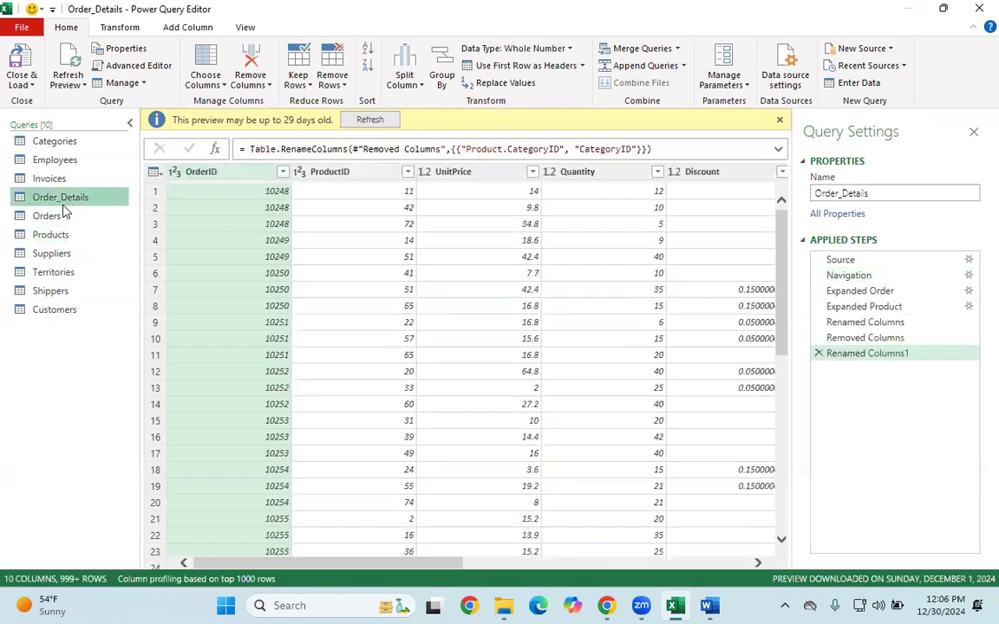
pyautogui.click(52, 216)
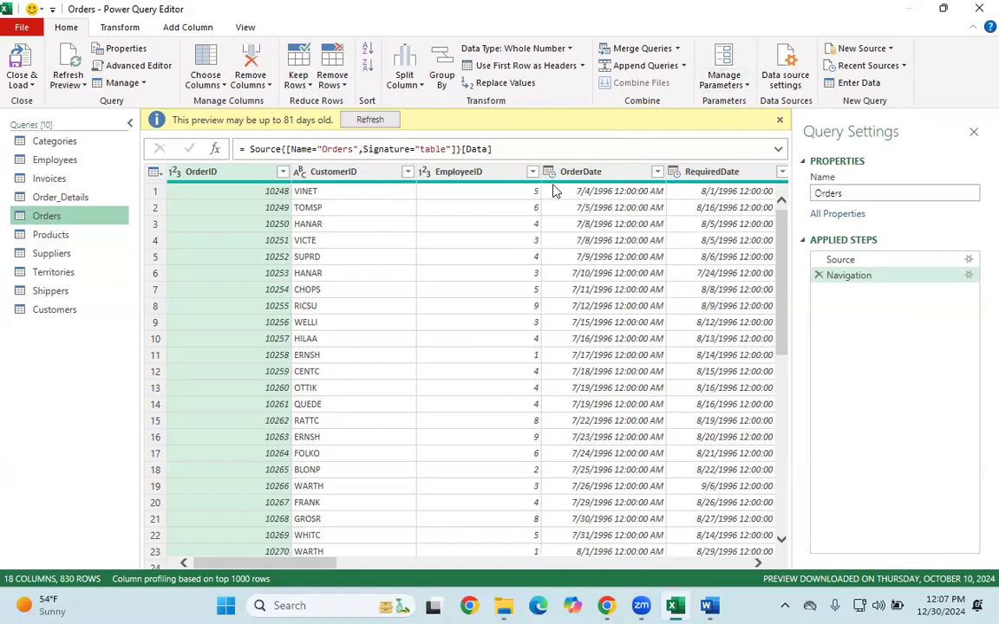
# Step: Change the data type of the OrderDate column in the Orders query from Date/Time to Date
pyautogui.click(584, 193)
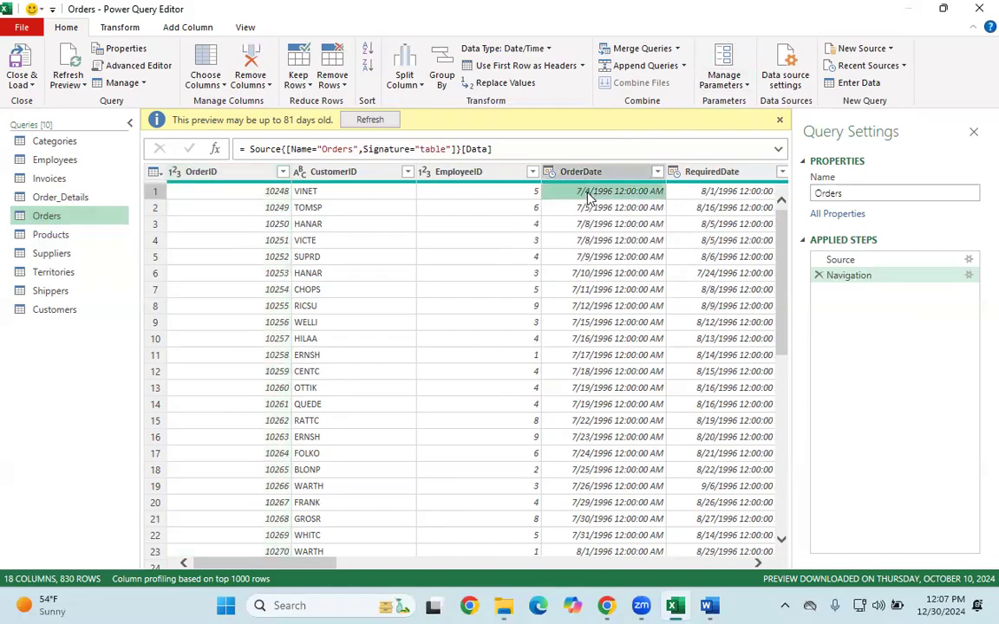
pyautogui.click(607, 273)
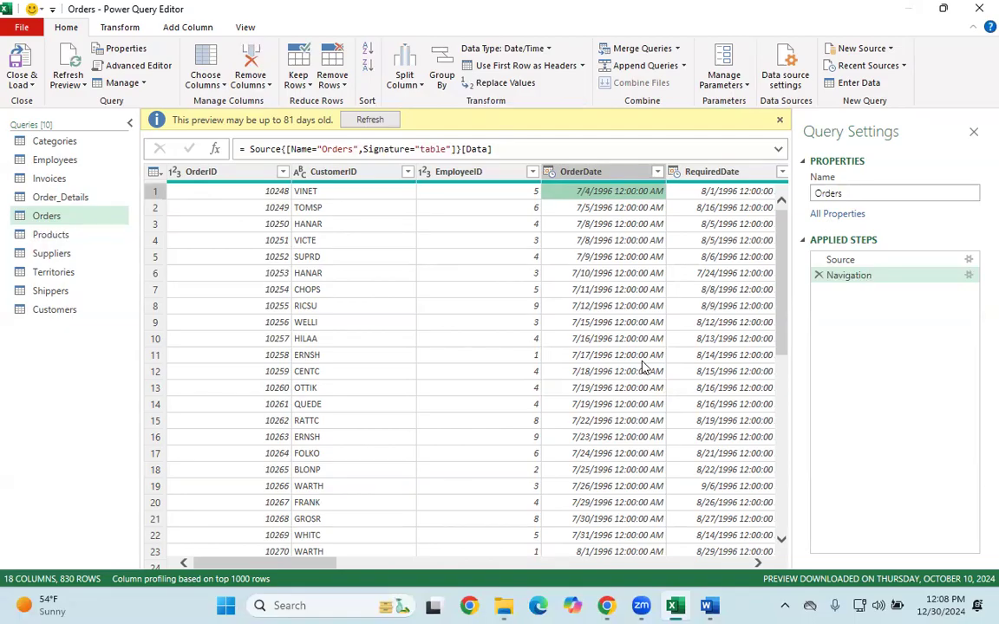
pyautogui.rightClick(590, 172)
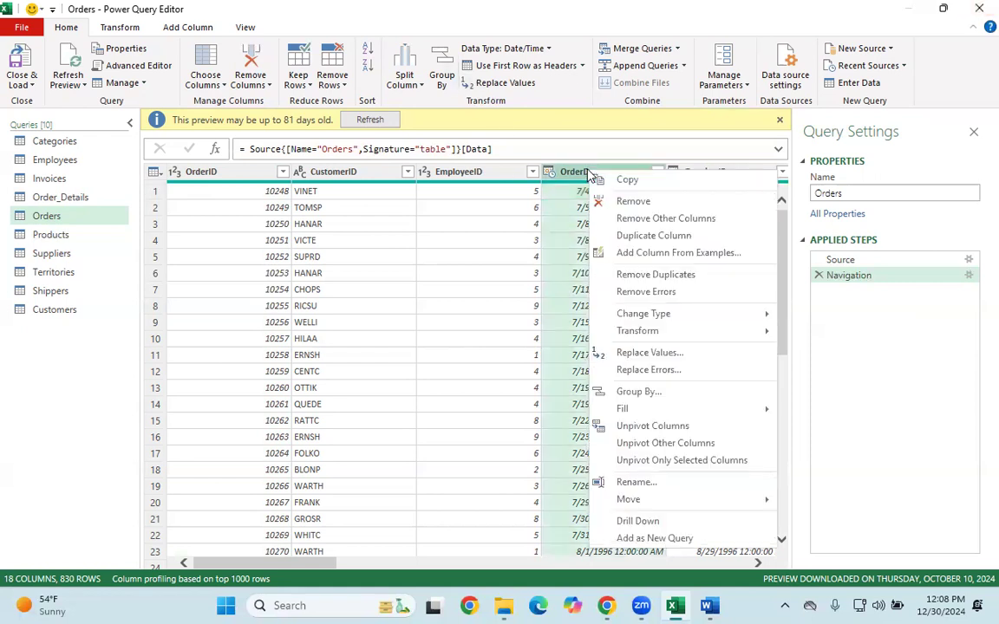
pyautogui.click(557, 225)
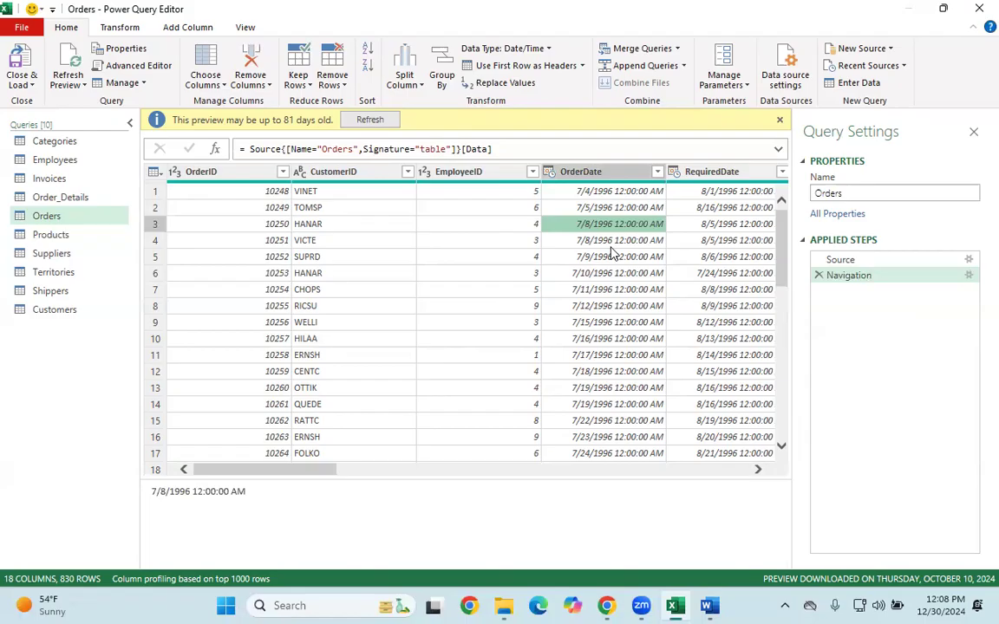
pyautogui.click(553, 173)
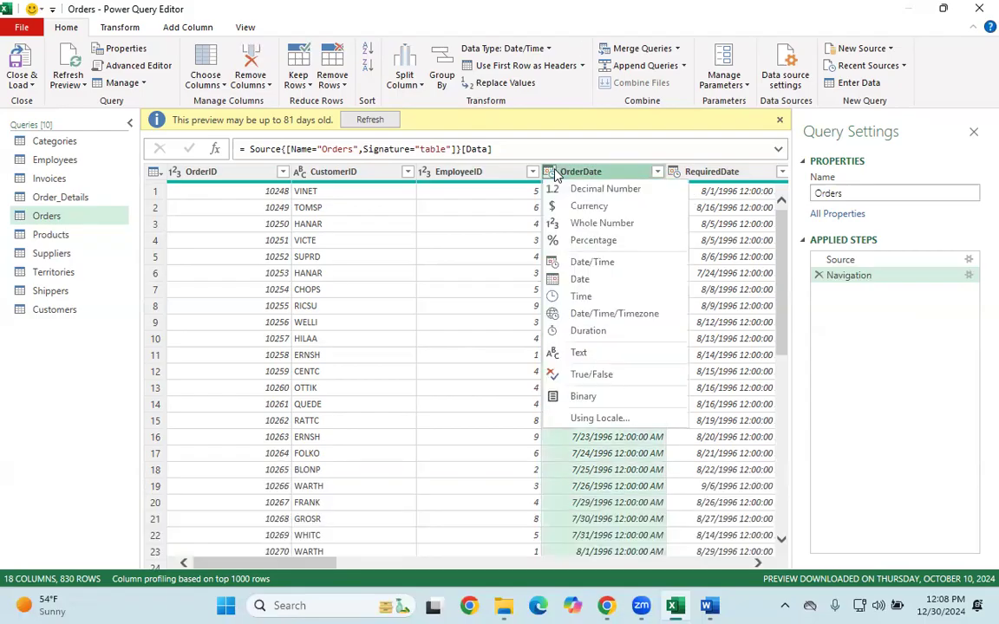
pyautogui.click(576, 280)
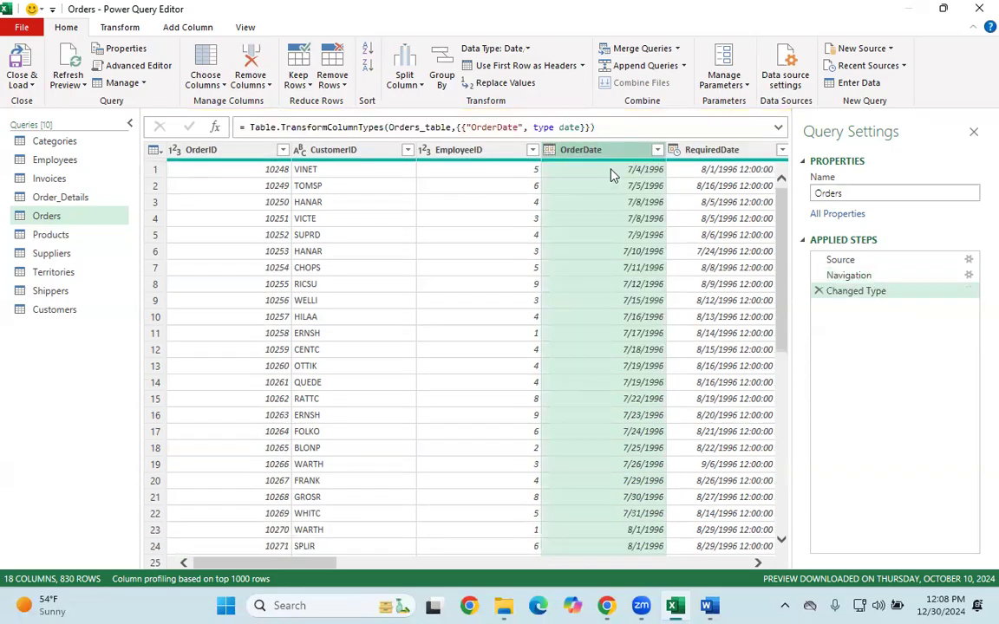
# Step: Set the data type of the RequiredDate and ShippedDate columns in the Orders query to Date
pyautogui.click(684, 151)
pyautogui.click(657, 150)
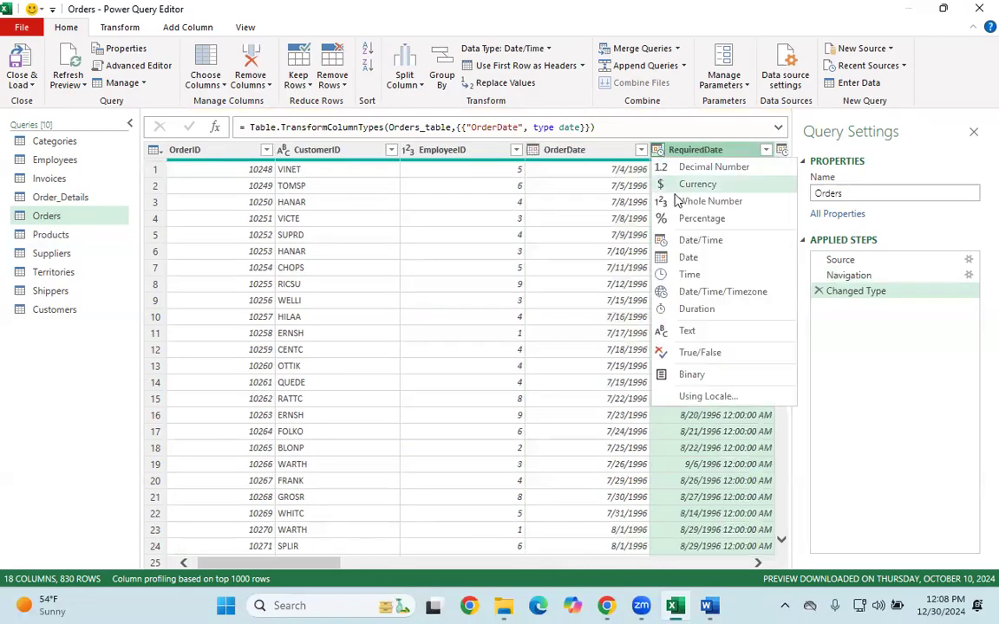
pyautogui.click(675, 256)
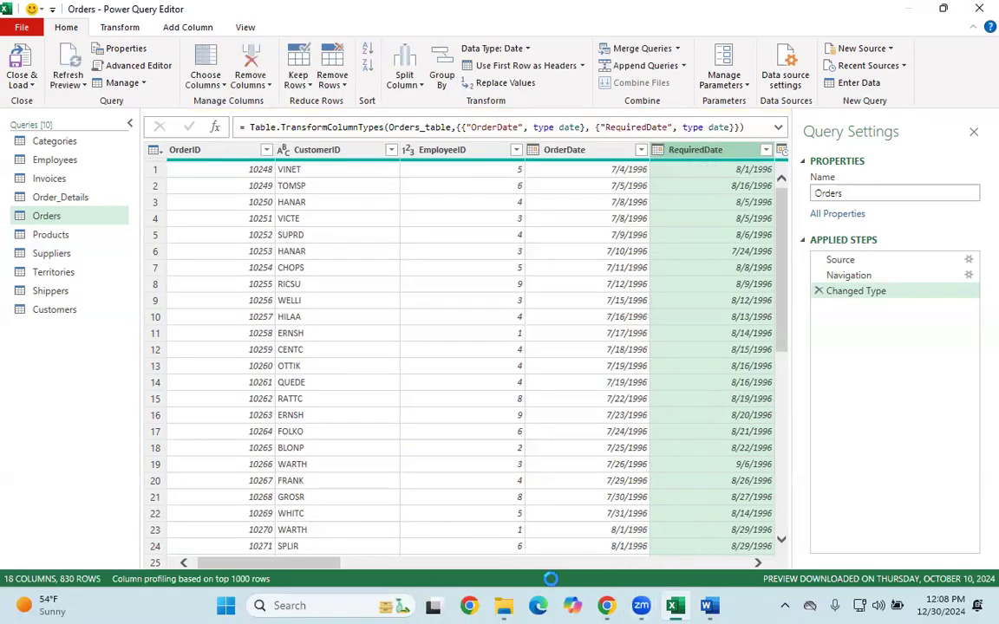
pyautogui.moveTo(295, 564); pyautogui.dragTo(402, 564)
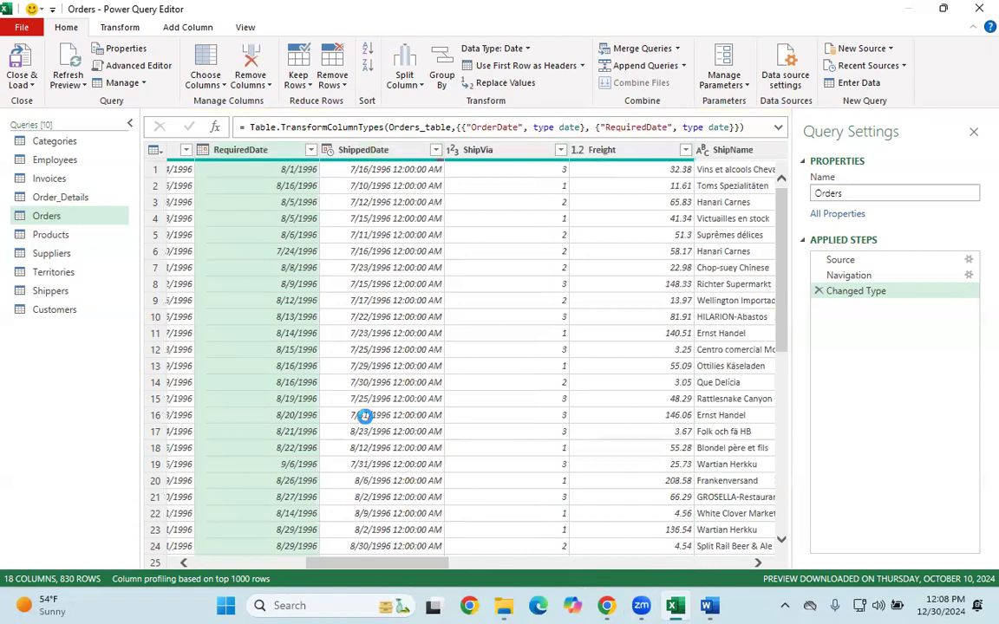
pyautogui.click(330, 150)
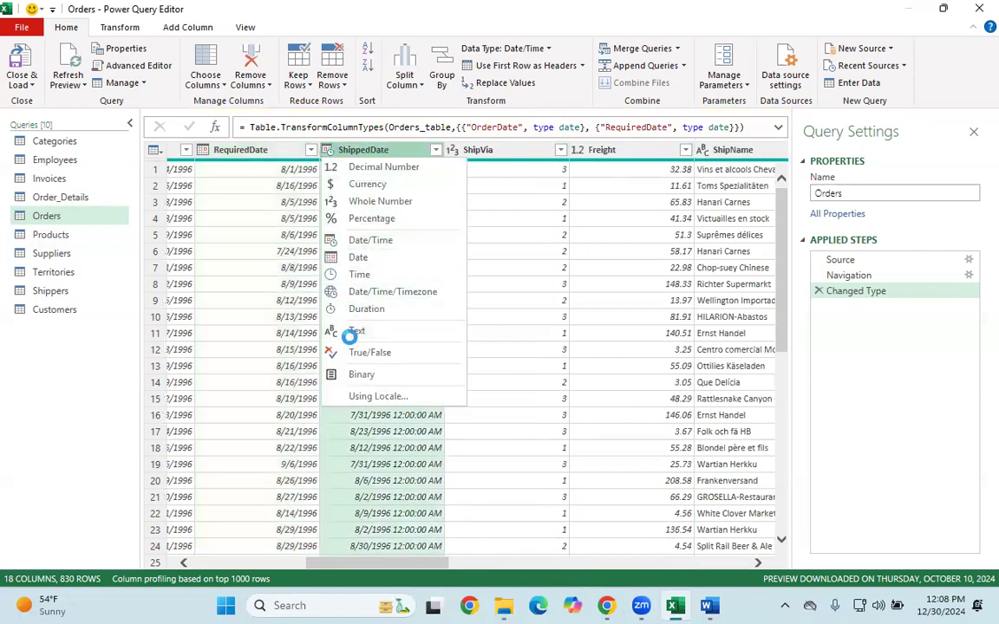
pyautogui.click(358, 257)
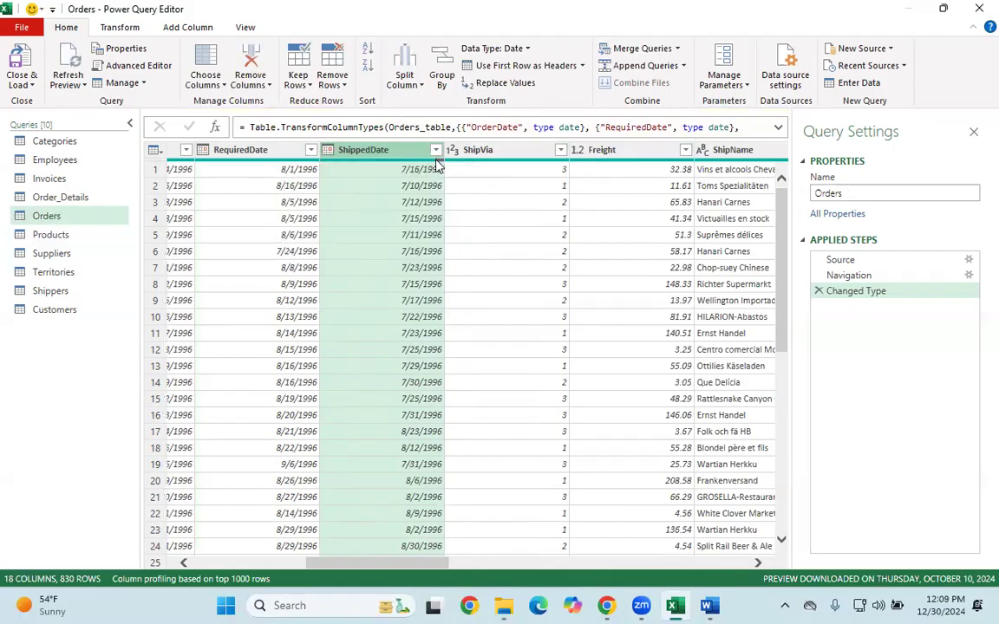
pyautogui.moveTo(438, 166)
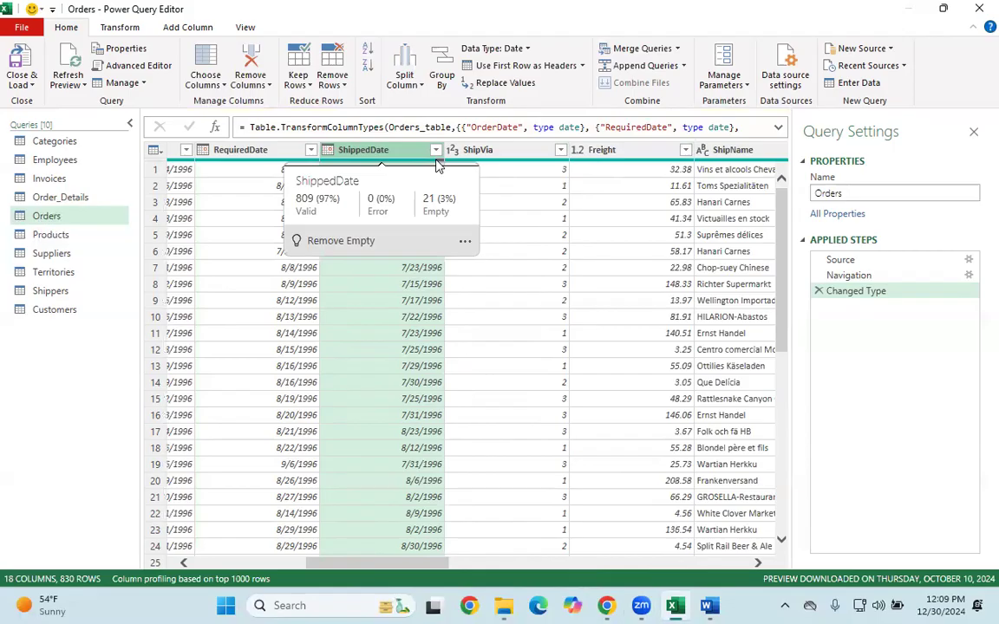
pyautogui.moveTo(403, 567); pyautogui.dragTo(112, 284)
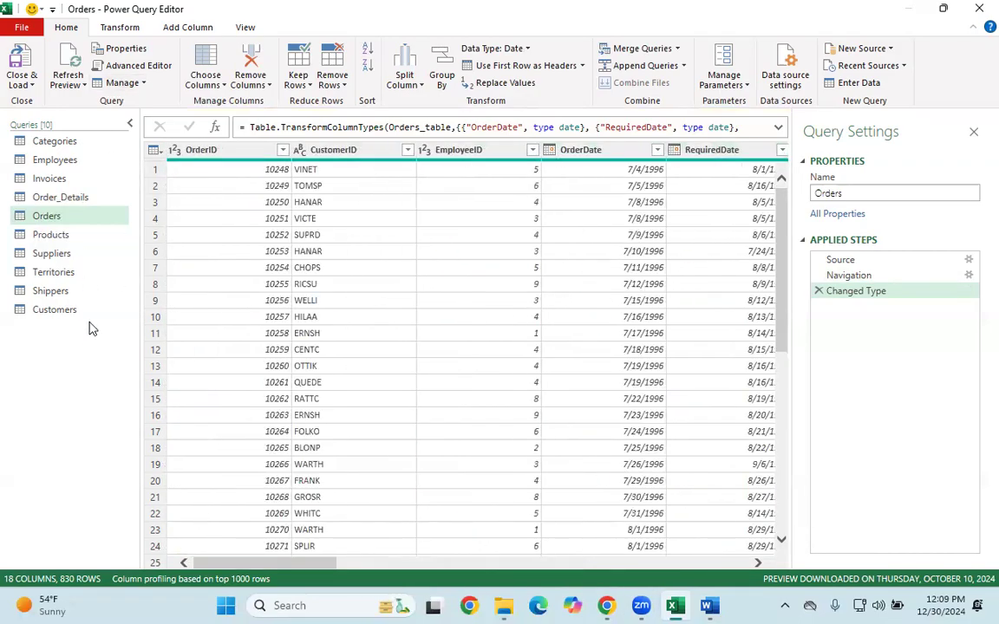